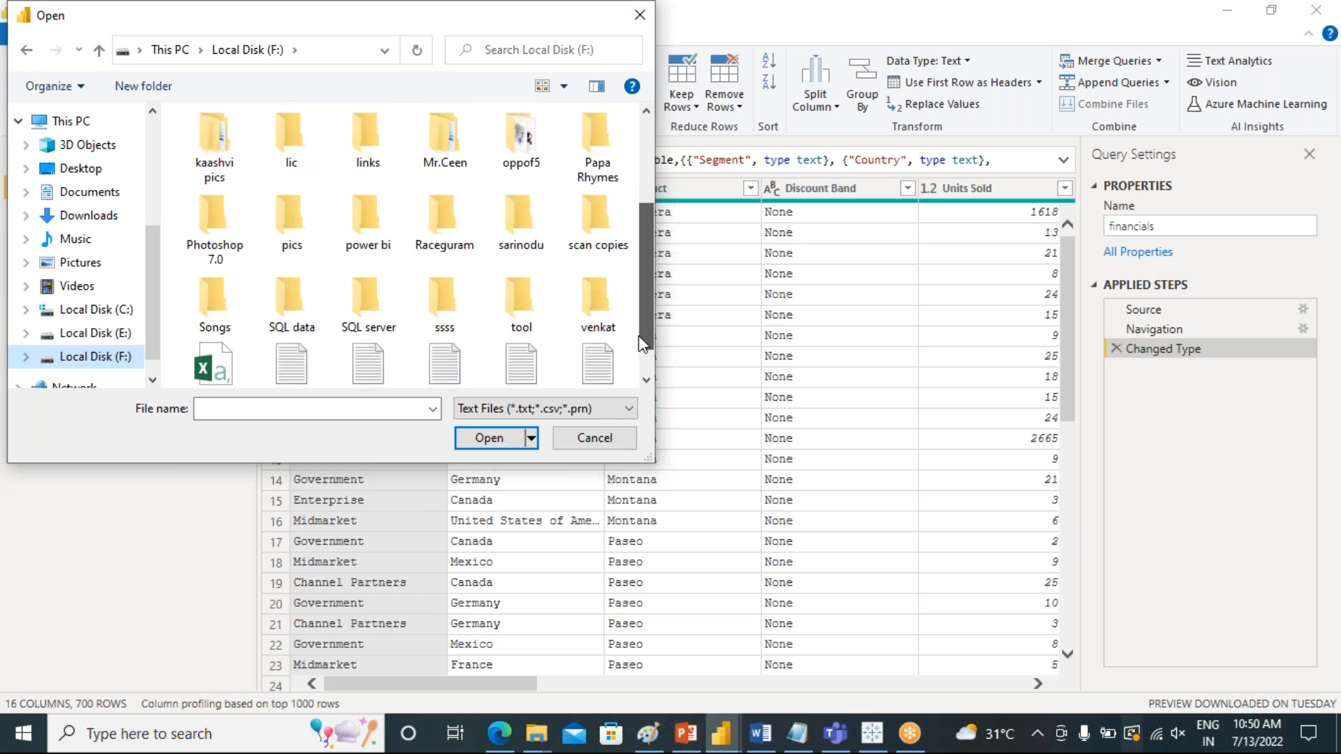
{"action": "double_click", "coordinate": [370, 180]}
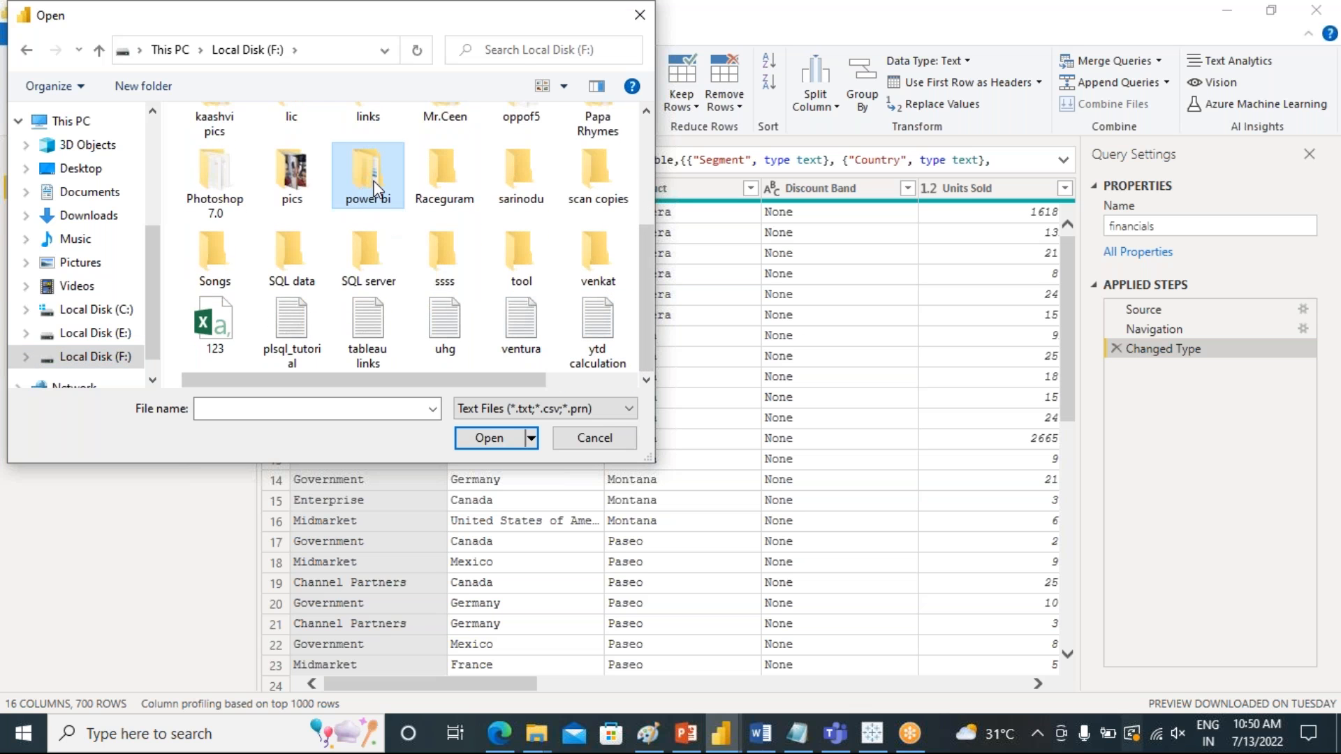
{"action": "double_click", "coordinate": [224, 142]}
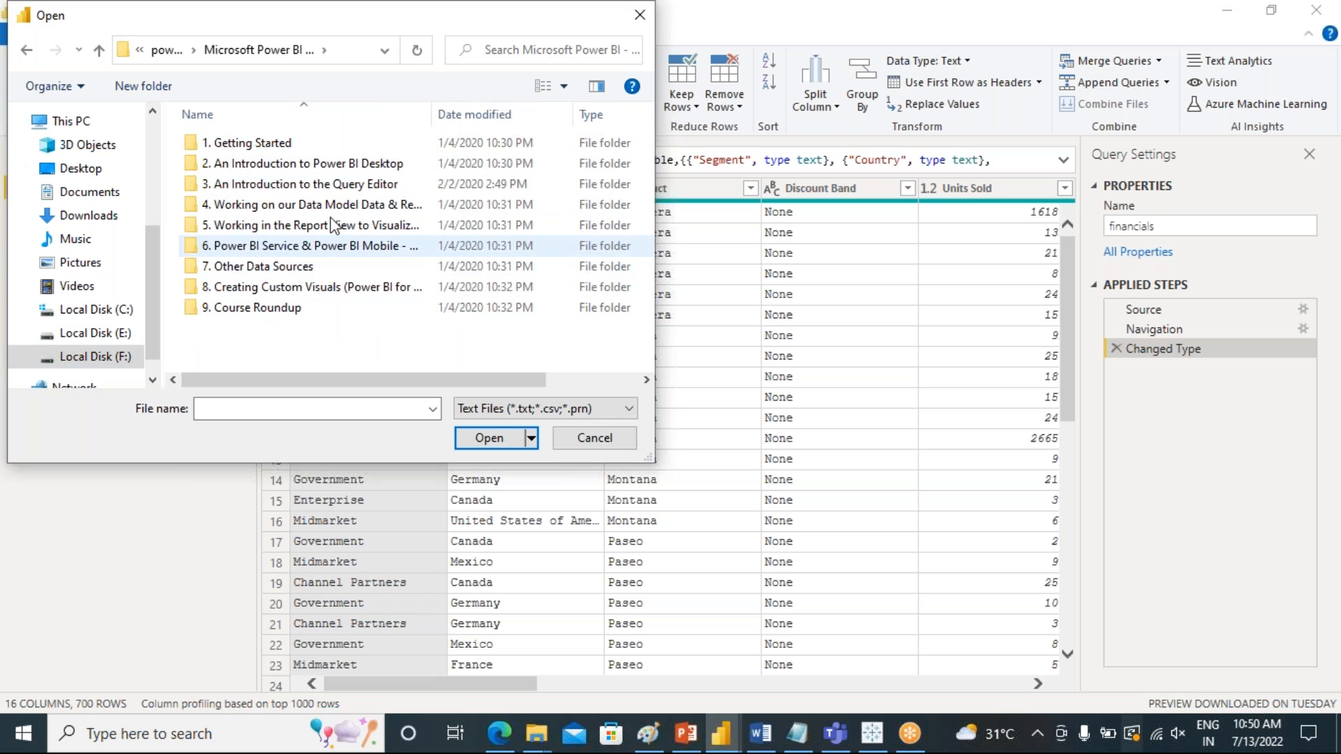
{"action": "double_click", "coordinate": [201, 142]}
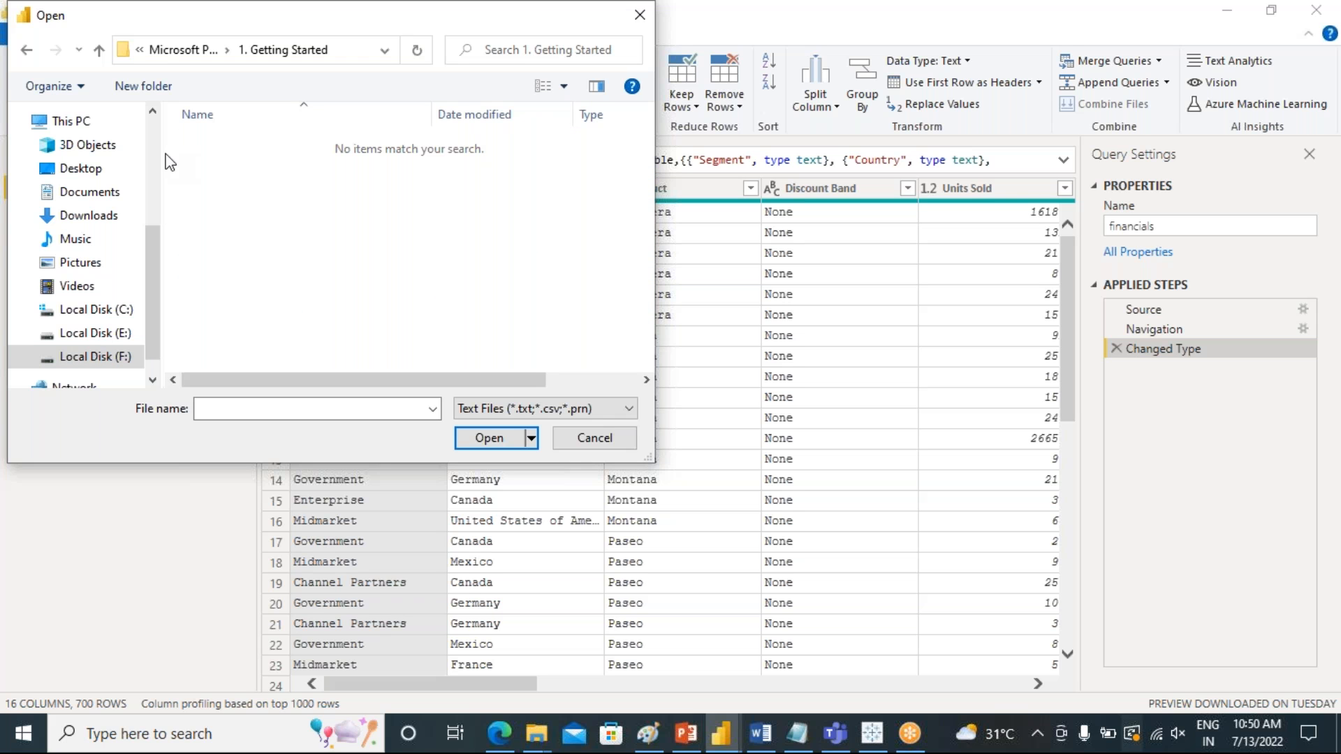
{"action": "double_click", "coordinate": [26, 50]}
{"action": "left_click", "coordinate": [27, 51]}
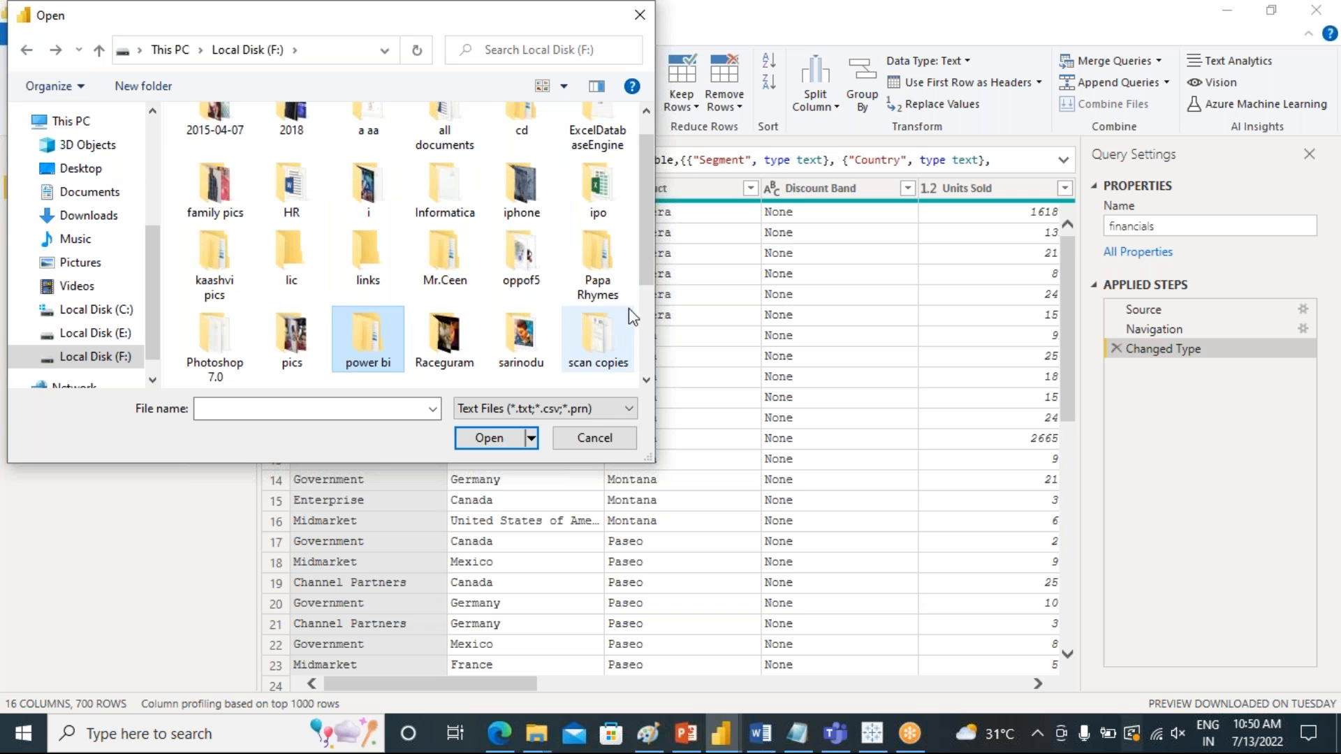
{"action": "left_click_drag", "start_coordinate": [646, 237], "coordinate": [647, 231]}
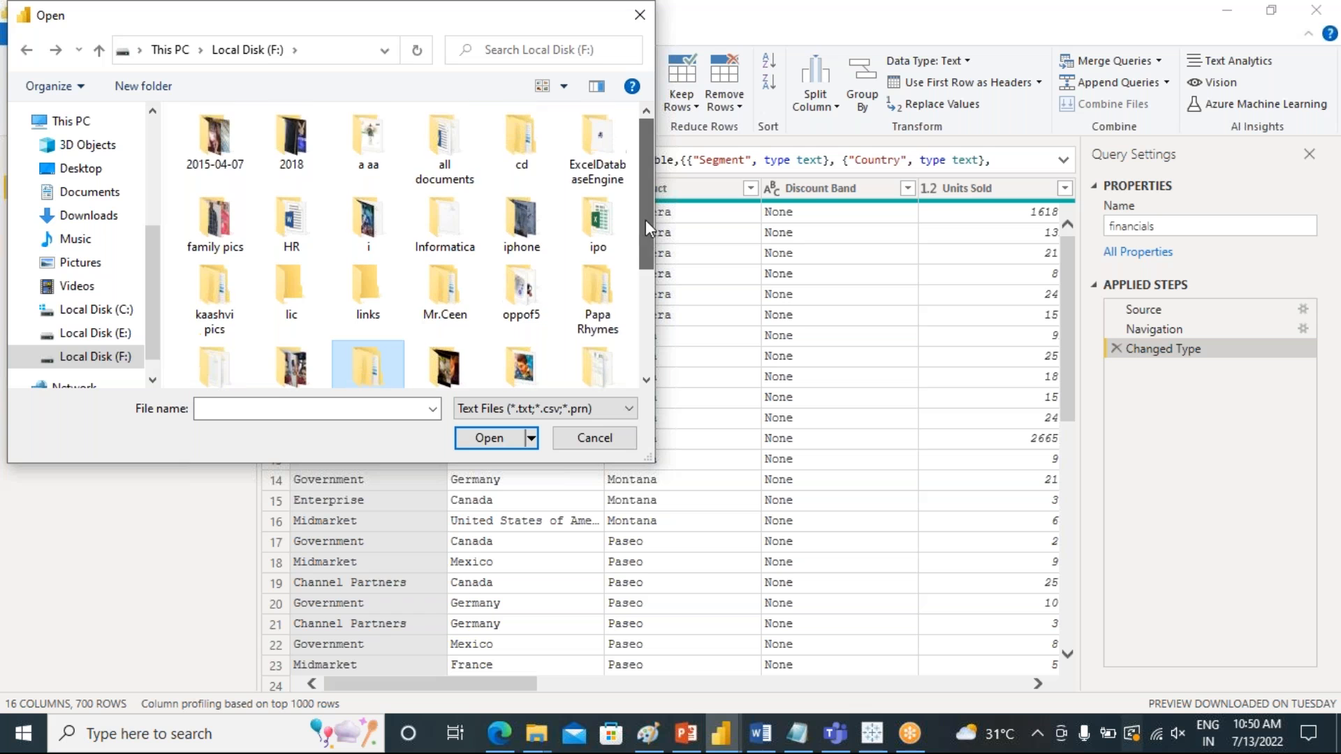
Browse to the Source folder inside wetrainingu > power bi source data on Local Disk (E:)
{"action": "left_click", "coordinate": [140, 333]}
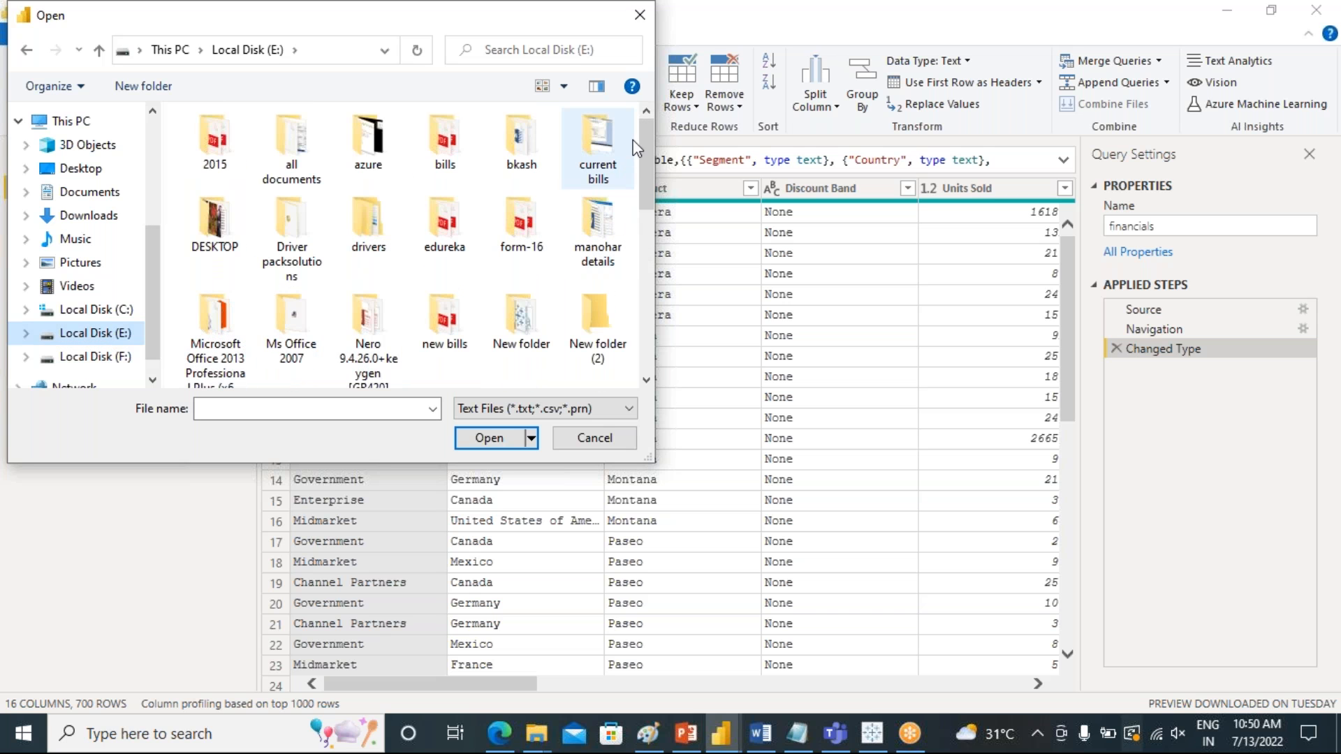
{"action": "left_click_drag", "start_coordinate": [647, 134], "coordinate": [647, 199]}
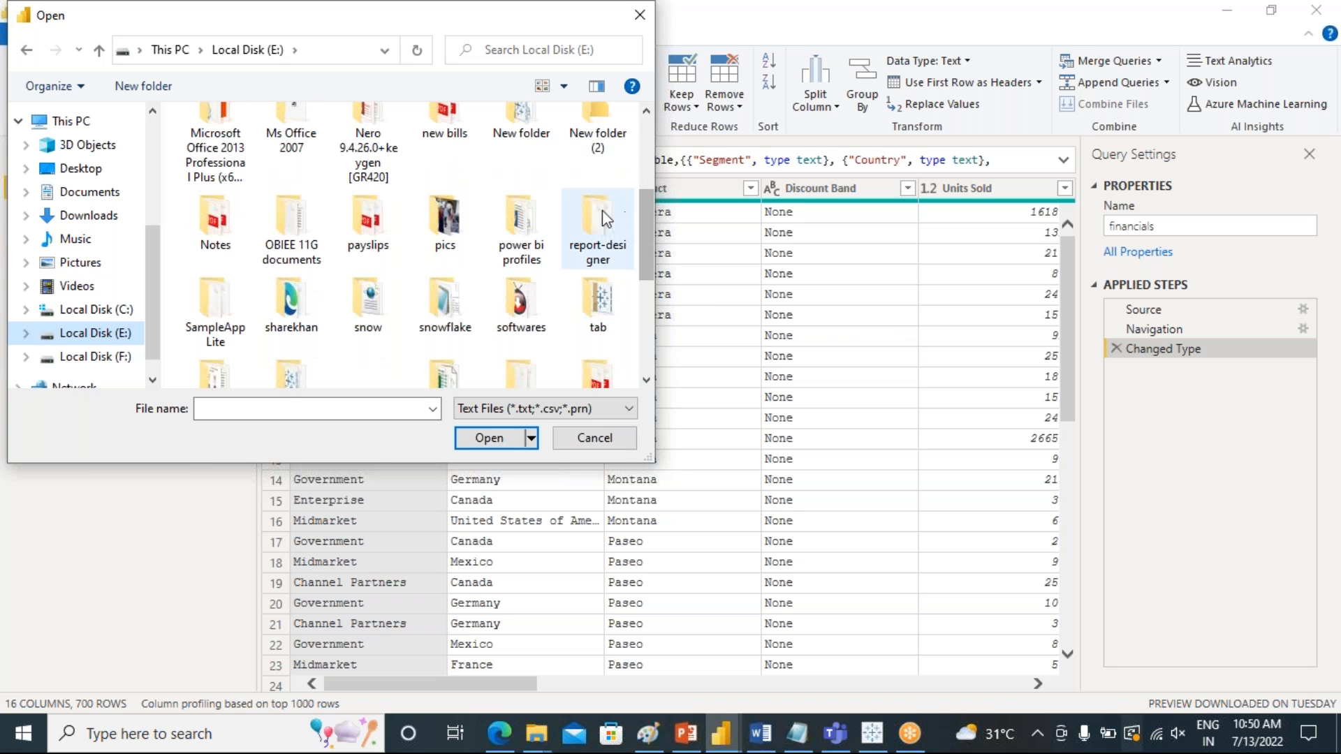
{"action": "double_click", "coordinate": [531, 232]}
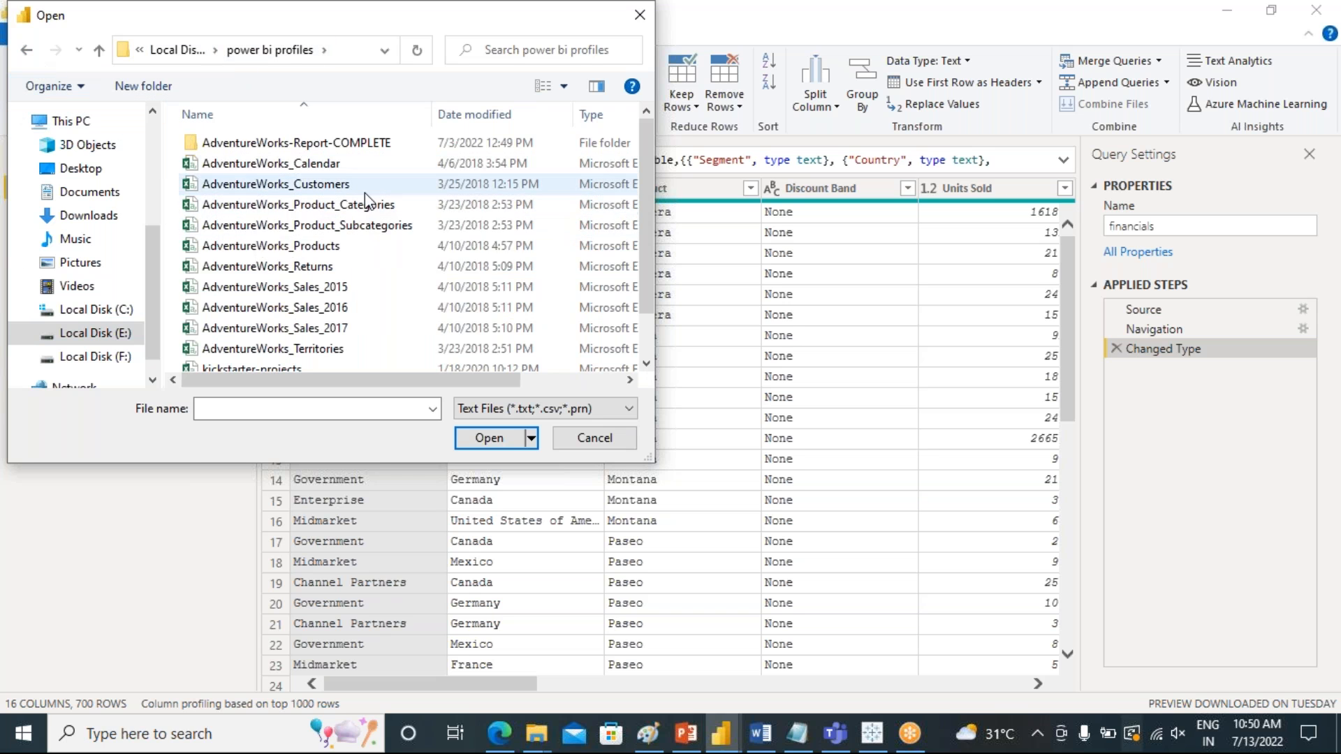
{"action": "scroll", "coordinate": [241, 292], "scroll_direction": "down", "scroll_amount": 1}
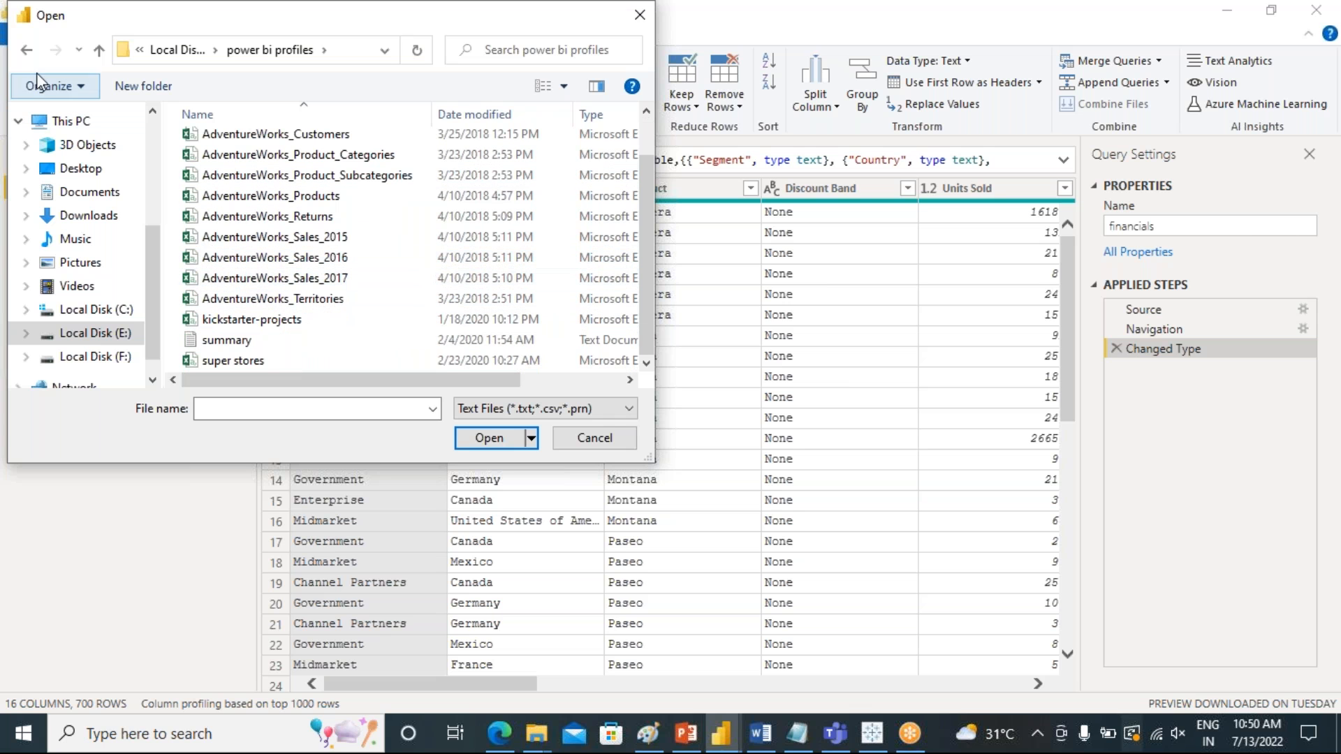
{"action": "left_click", "coordinate": [28, 52]}
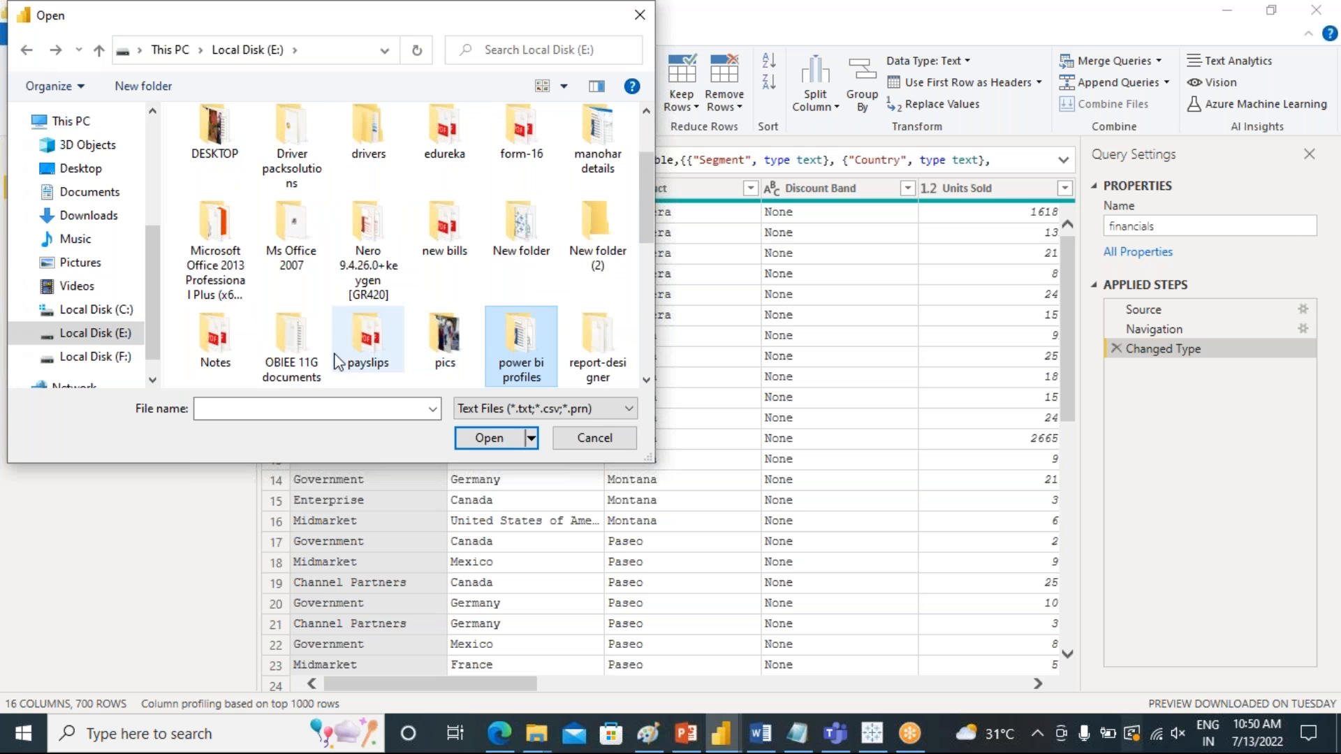
{"action": "left_click_drag", "start_coordinate": [648, 182], "coordinate": [631, 294]}
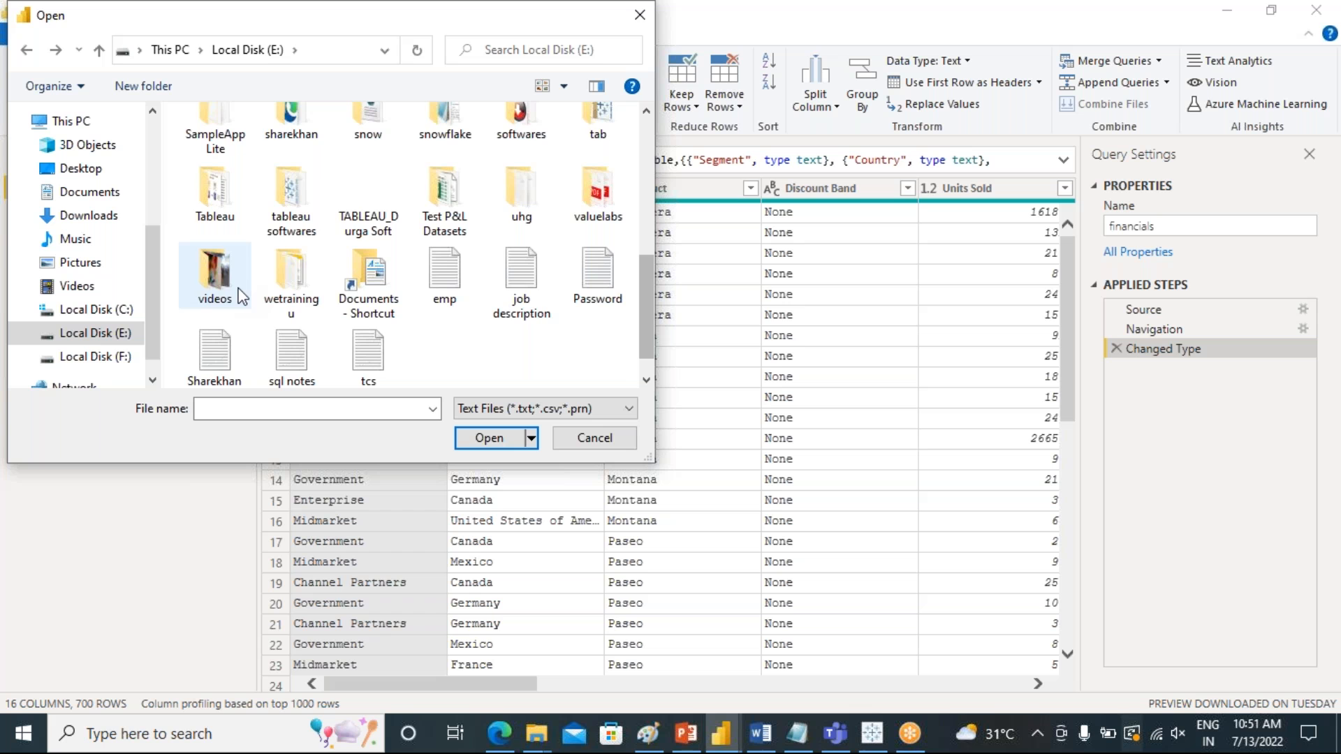
{"action": "double_click", "coordinate": [293, 279]}
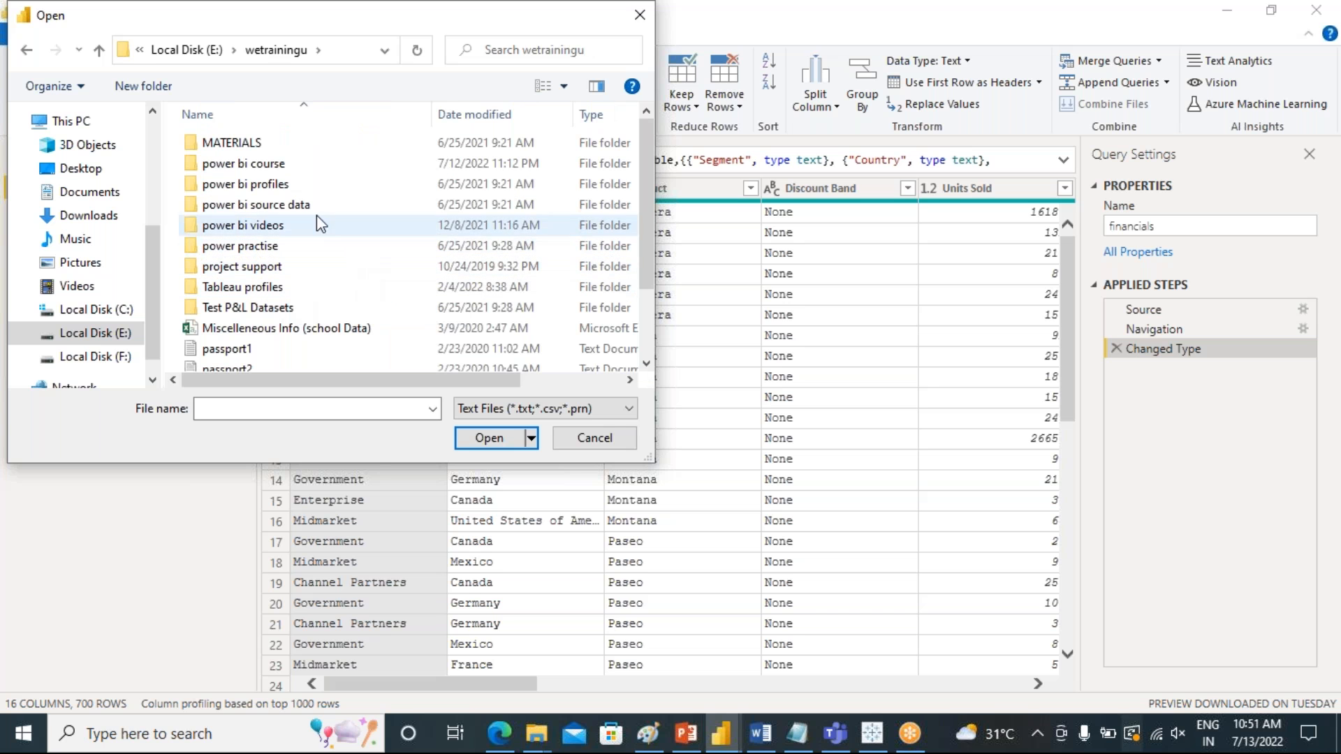
{"action": "double_click", "coordinate": [252, 205]}
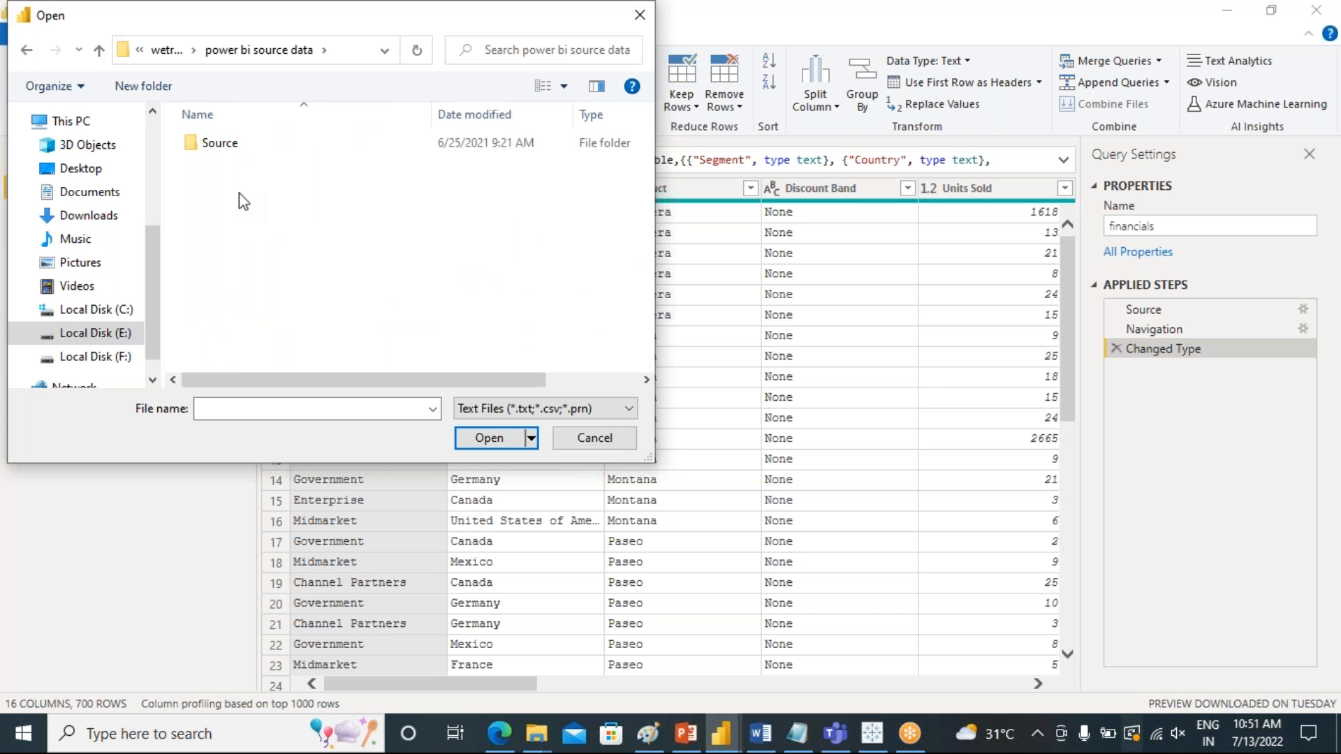
{"action": "double_click", "coordinate": [215, 143]}
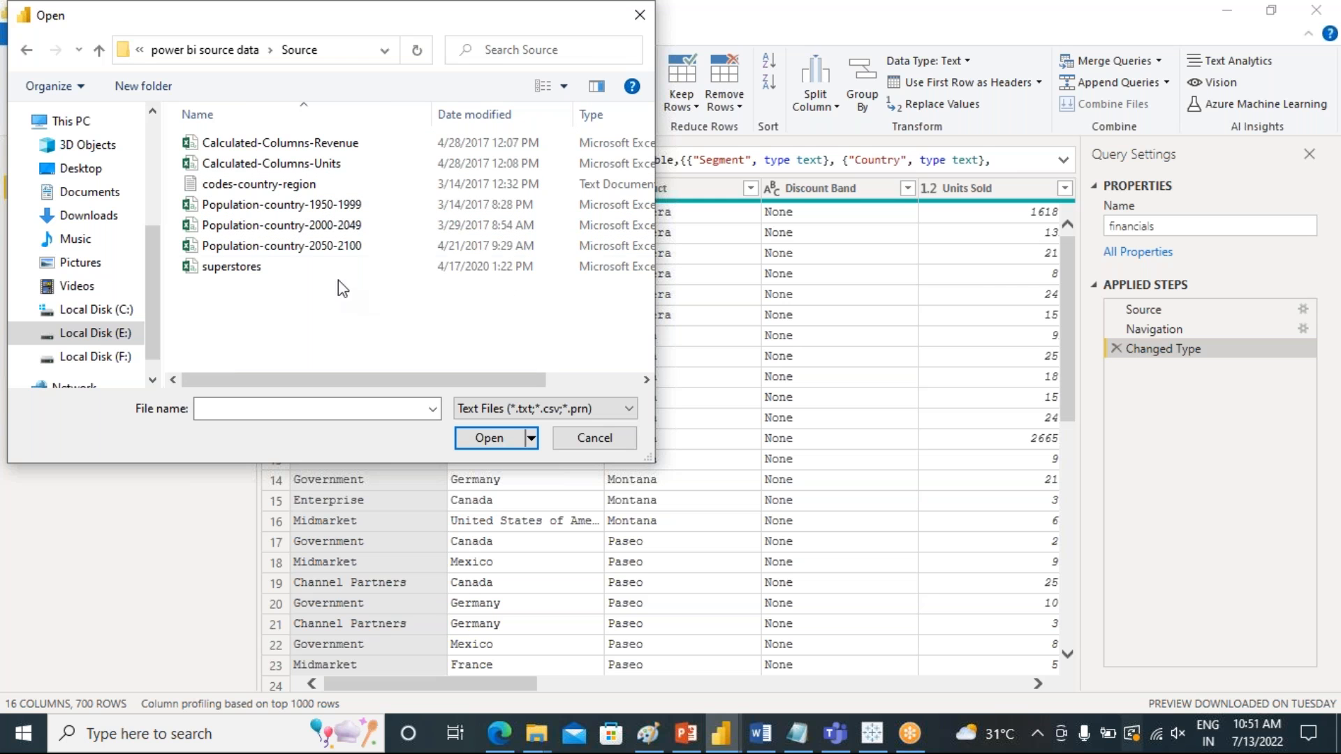
Import the Population-country-1950-1999 CSV file as a new query, keeping the comma delimiter and default import settings
{"action": "left_click", "coordinate": [282, 206]}
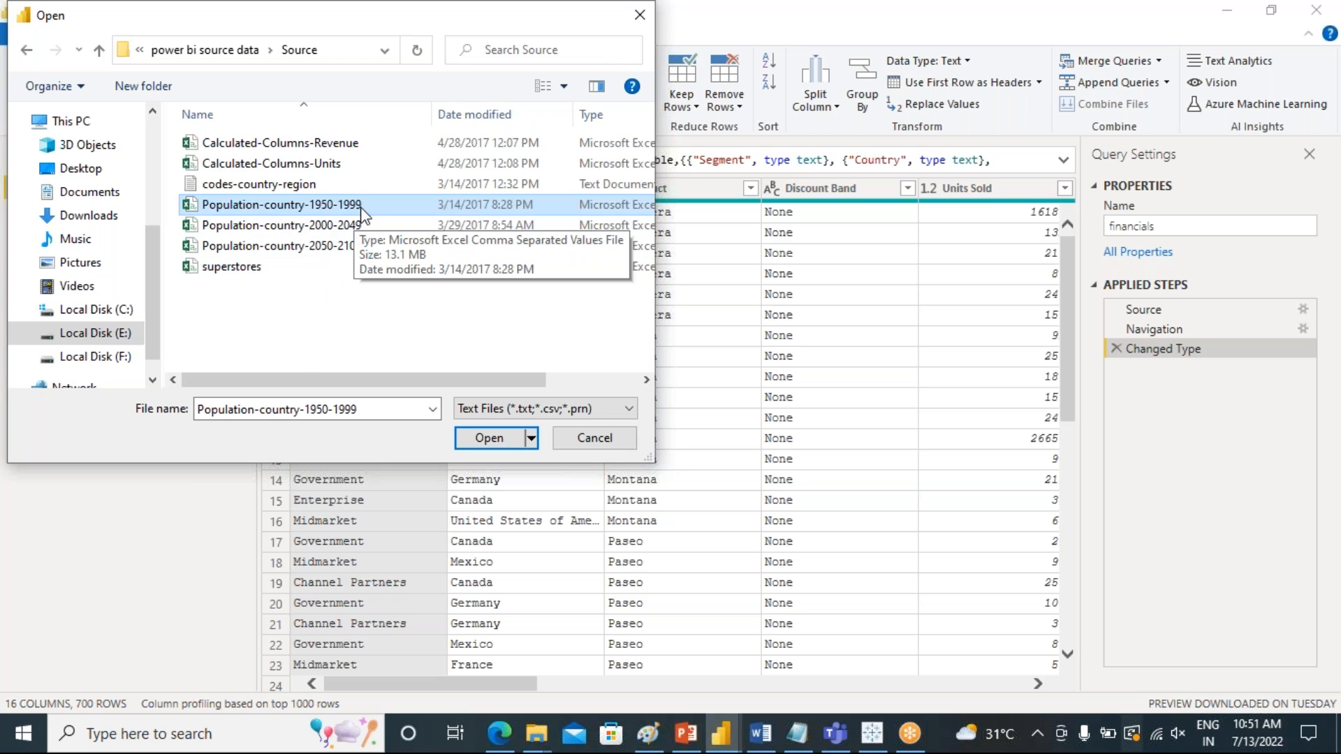
{"action": "left_click", "coordinate": [488, 438]}
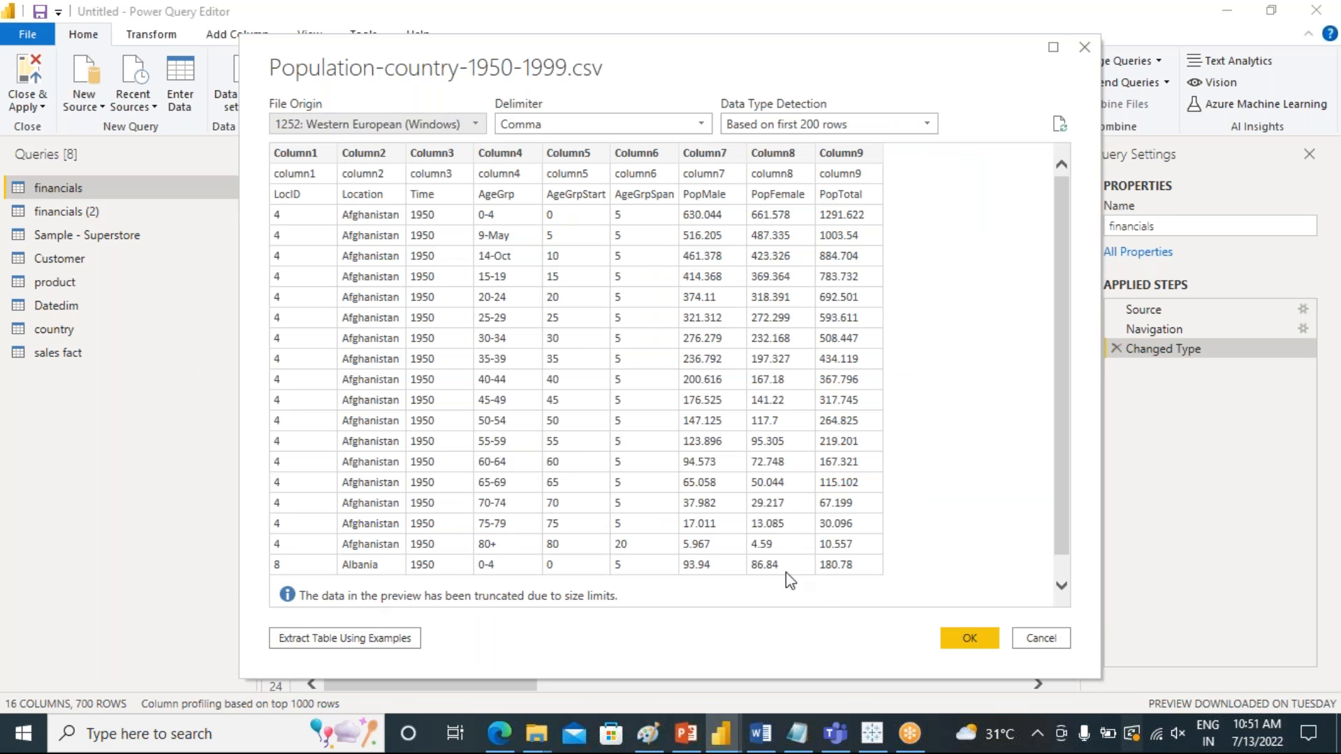
{"action": "left_click", "coordinate": [968, 637]}
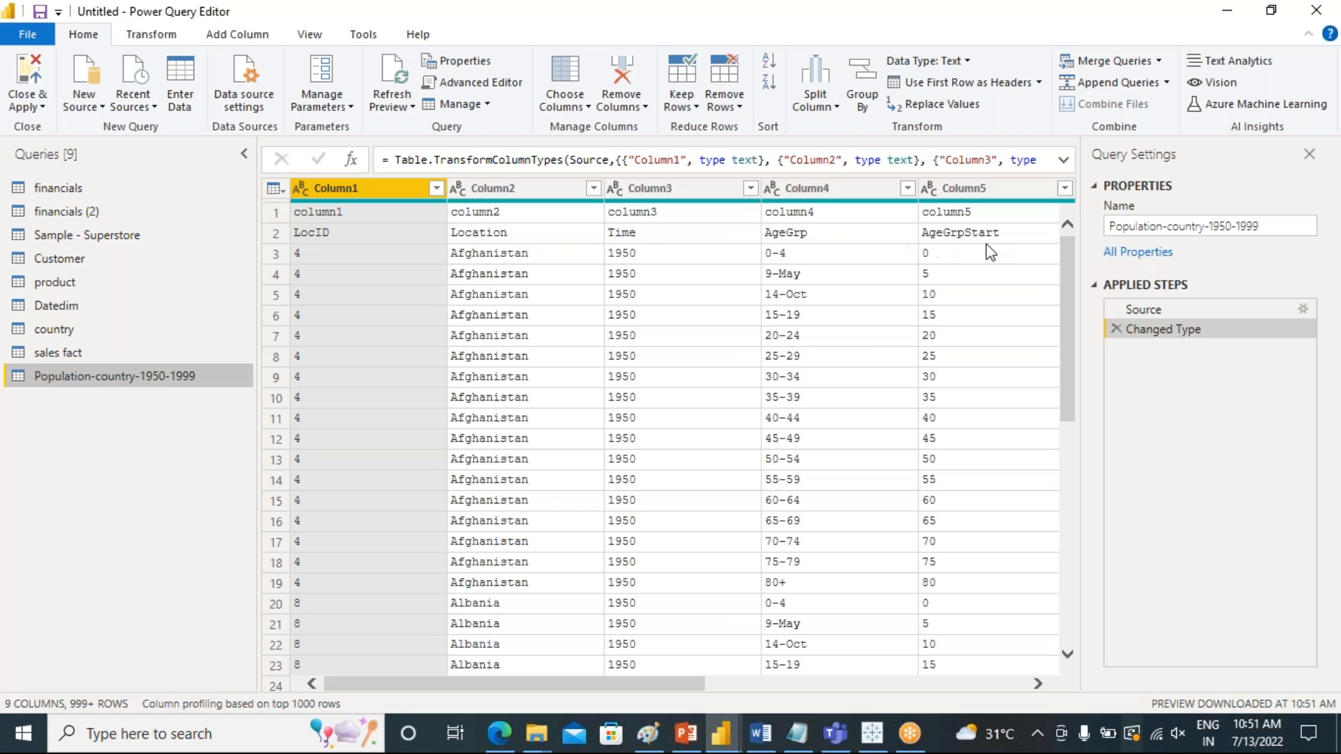
Remove the top 1 row from the Population-country-1950-1999 query
{"action": "left_click", "coordinate": [583, 717]}
{"action": "left_click_drag", "start_coordinate": [607, 685], "coordinate": [447, 653]}
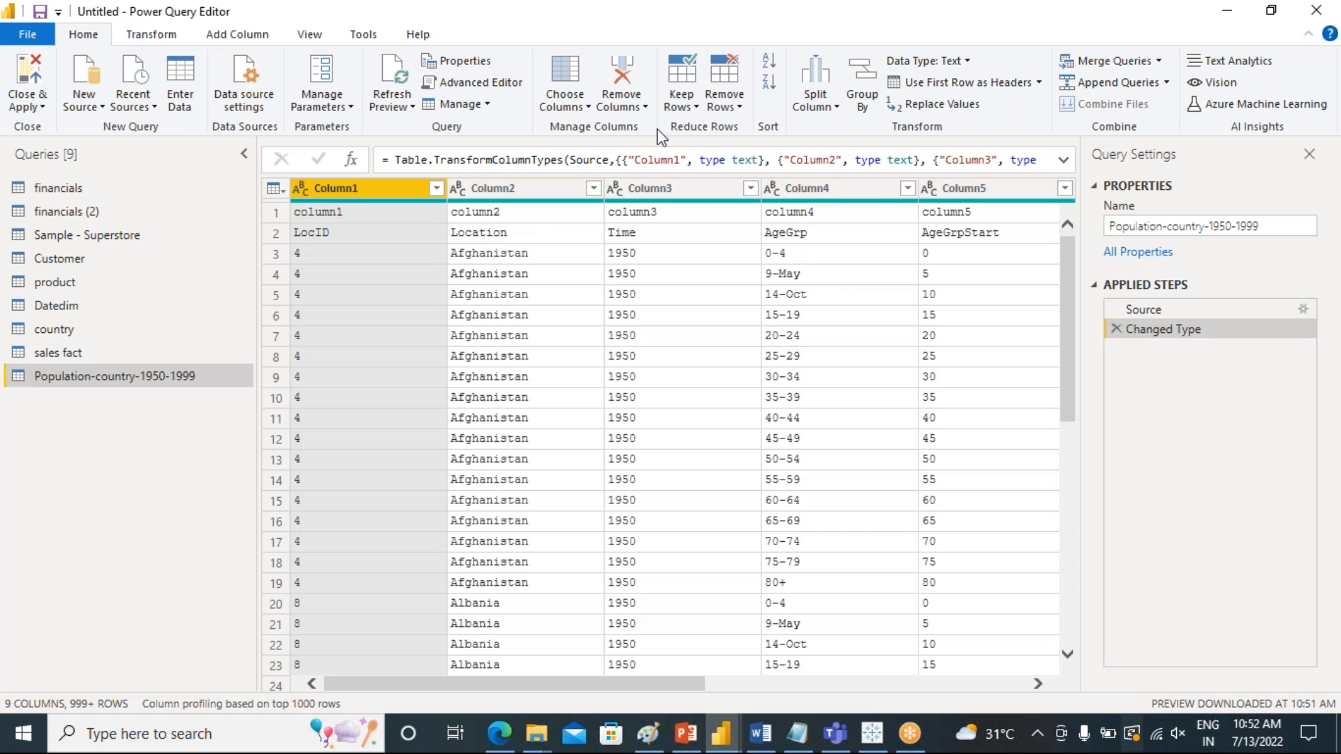
{"action": "left_click", "coordinate": [725, 106]}
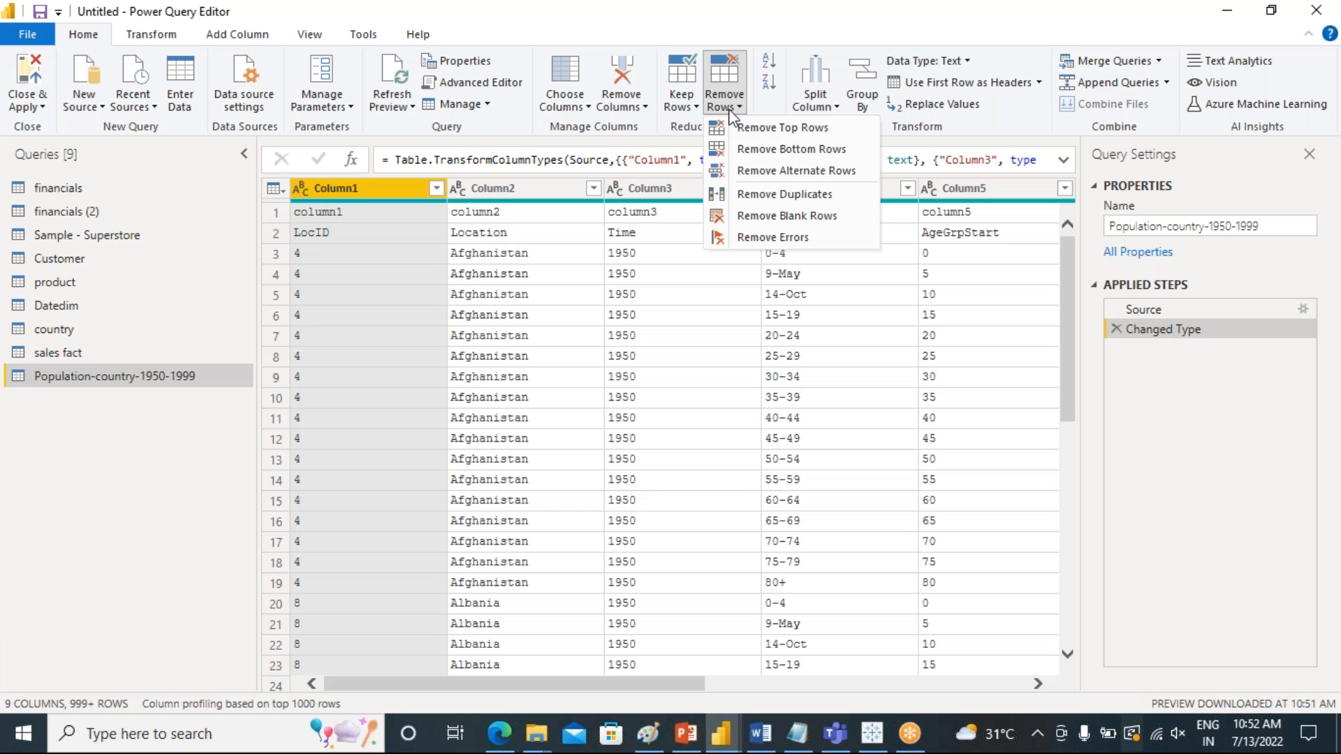
{"action": "left_click", "coordinate": [770, 129]}
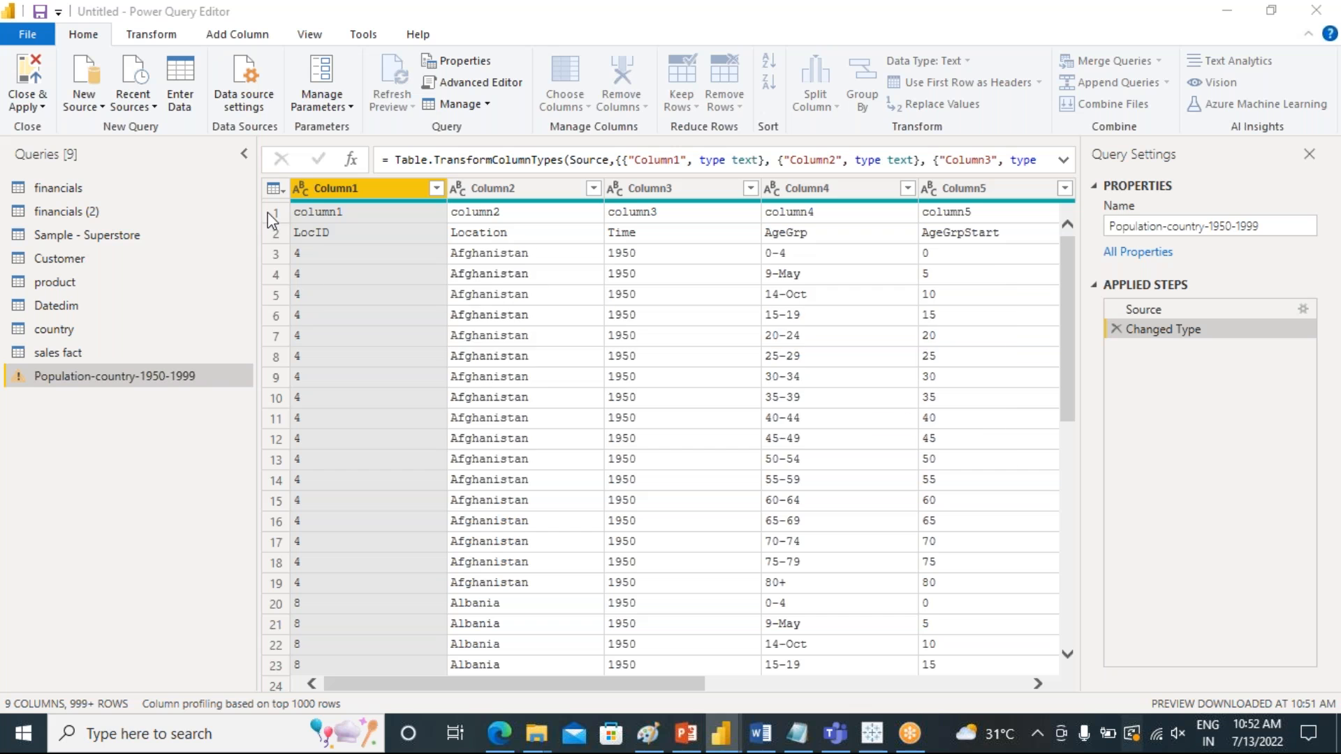
{"action": "type", "text": "1"}
{"action": "left_click", "coordinate": [881, 426]}
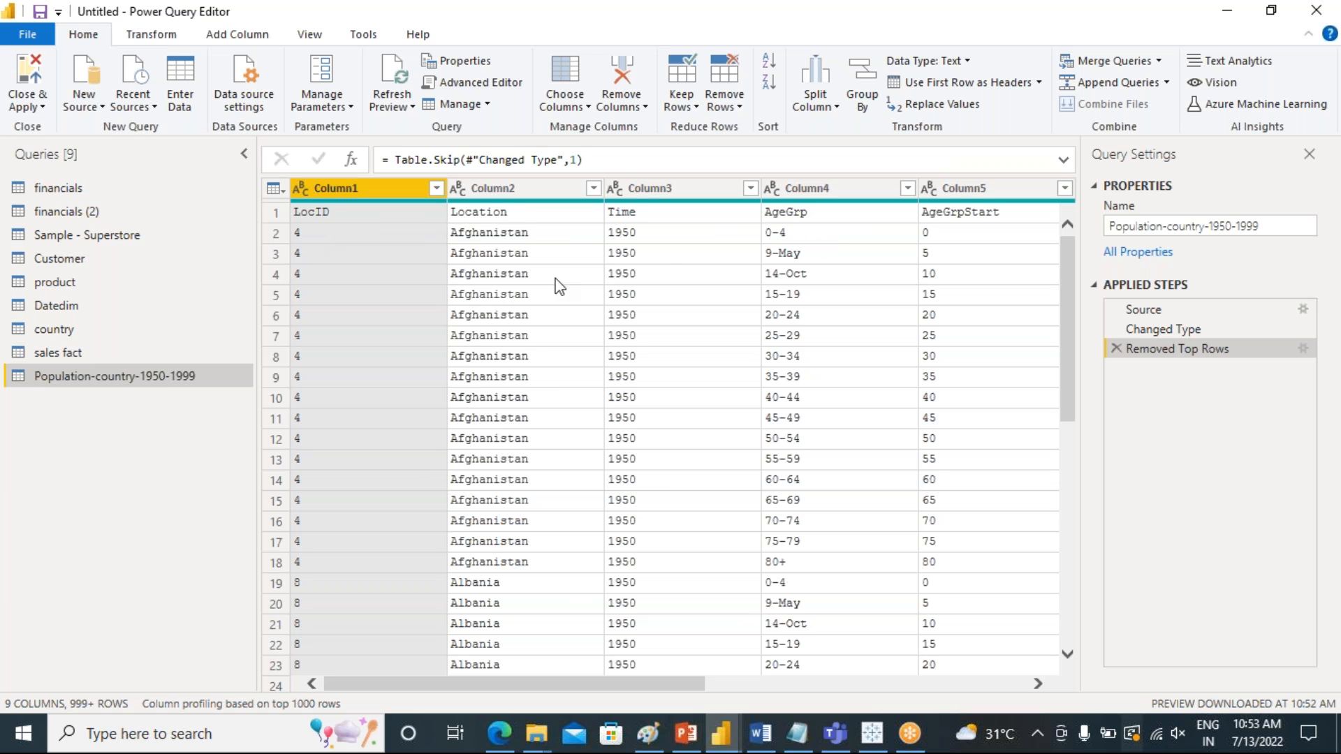
Promote the first row of the population query to column headers
{"action": "left_click_drag", "start_coordinate": [588, 680], "coordinate": [509, 695]}
{"action": "left_click", "coordinate": [1004, 87]}
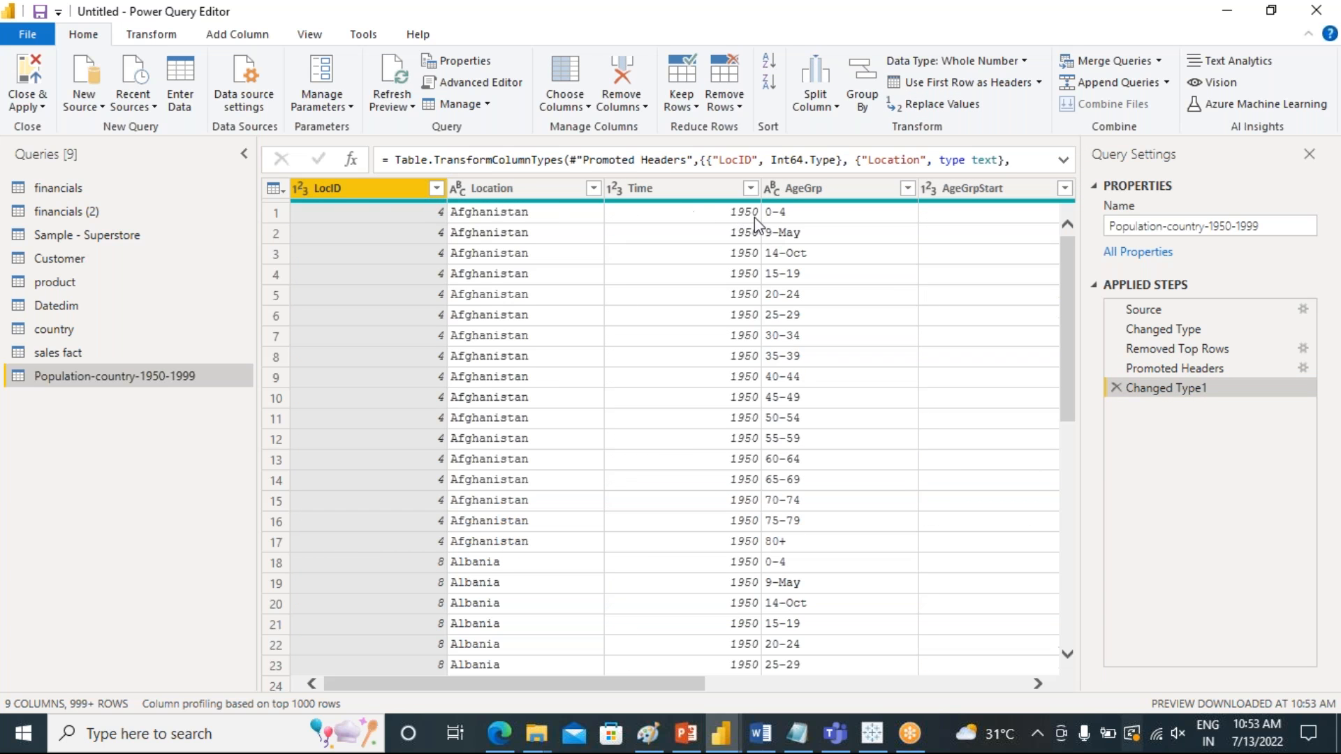
{"action": "left_click_drag", "start_coordinate": [466, 690], "coordinate": [687, 722]}
Replace the value 9-May with 5-9 in the AgeGrp column
{"action": "left_click", "coordinate": [828, 238]}
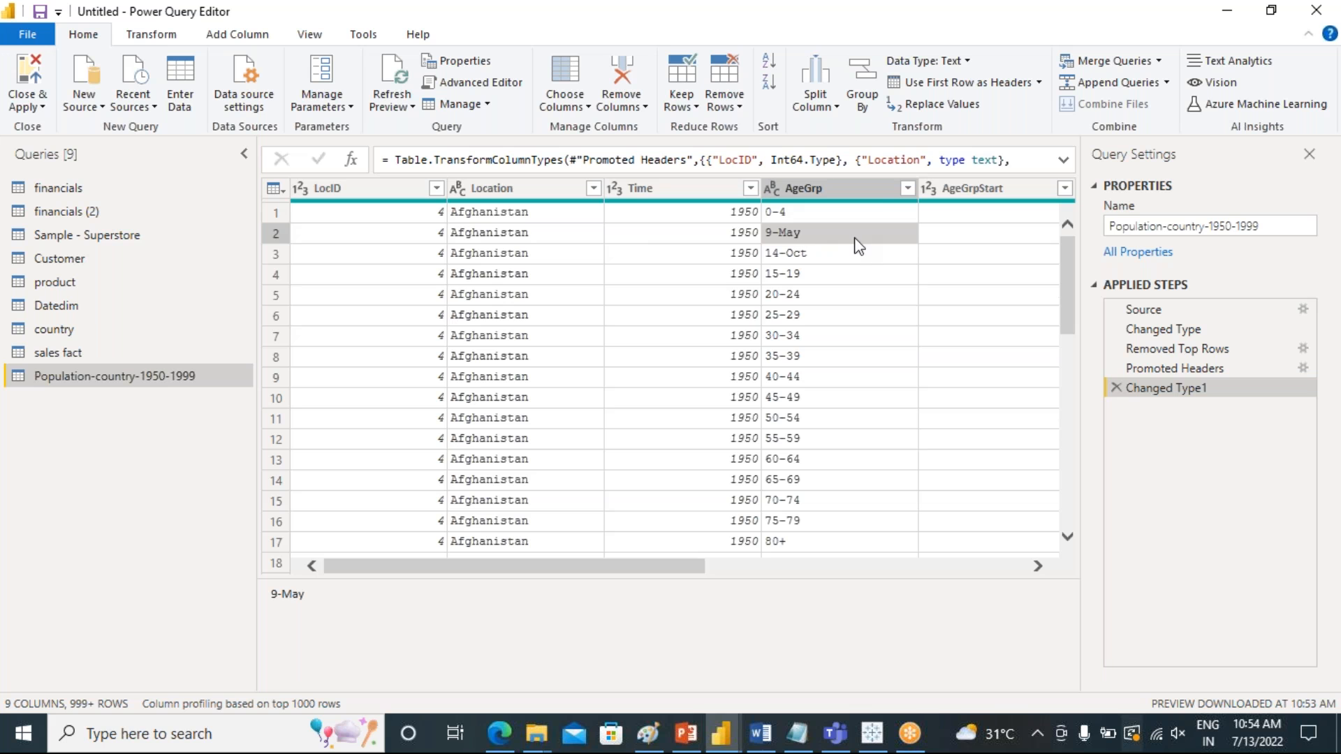
{"action": "left_click", "coordinate": [928, 104]}
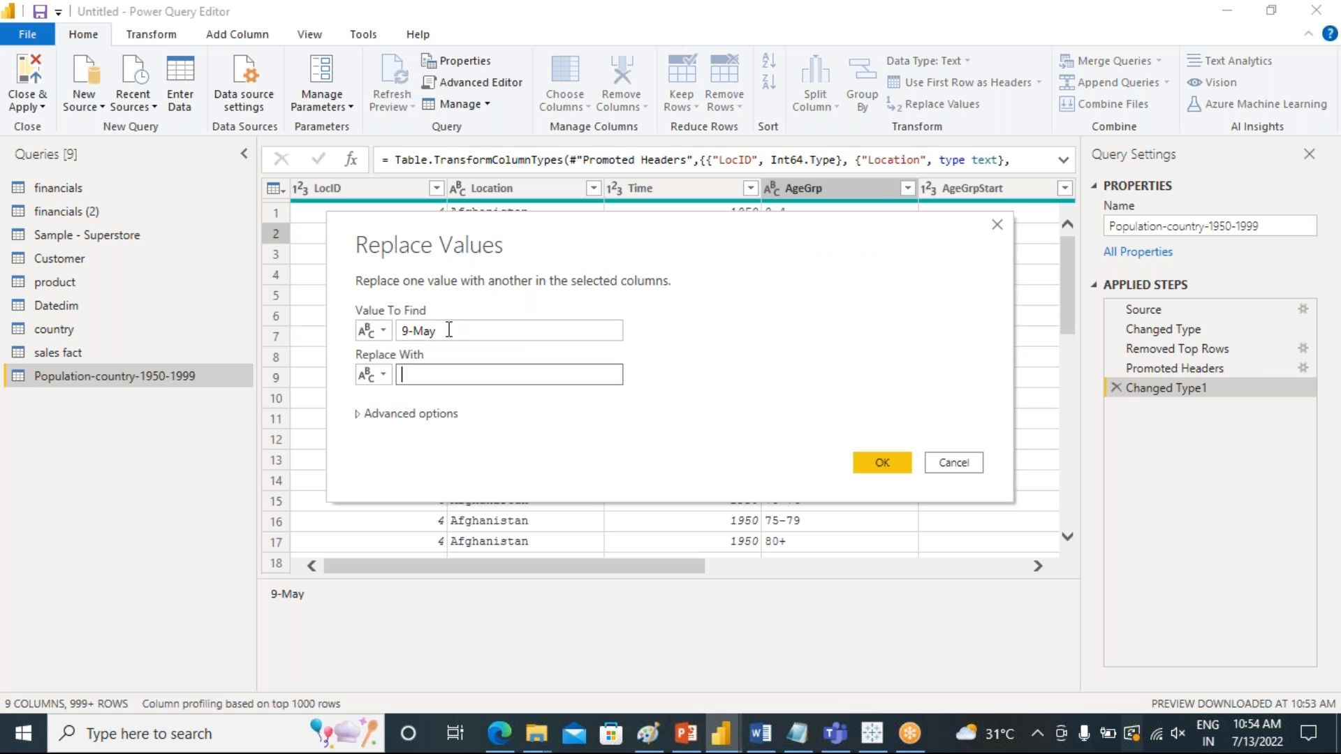
{"action": "left_click", "coordinate": [425, 378]}
{"action": "type", "text": "9-"}
{"action": "left_click_drag", "start_coordinate": [598, 227], "coordinate": [602, 395]}
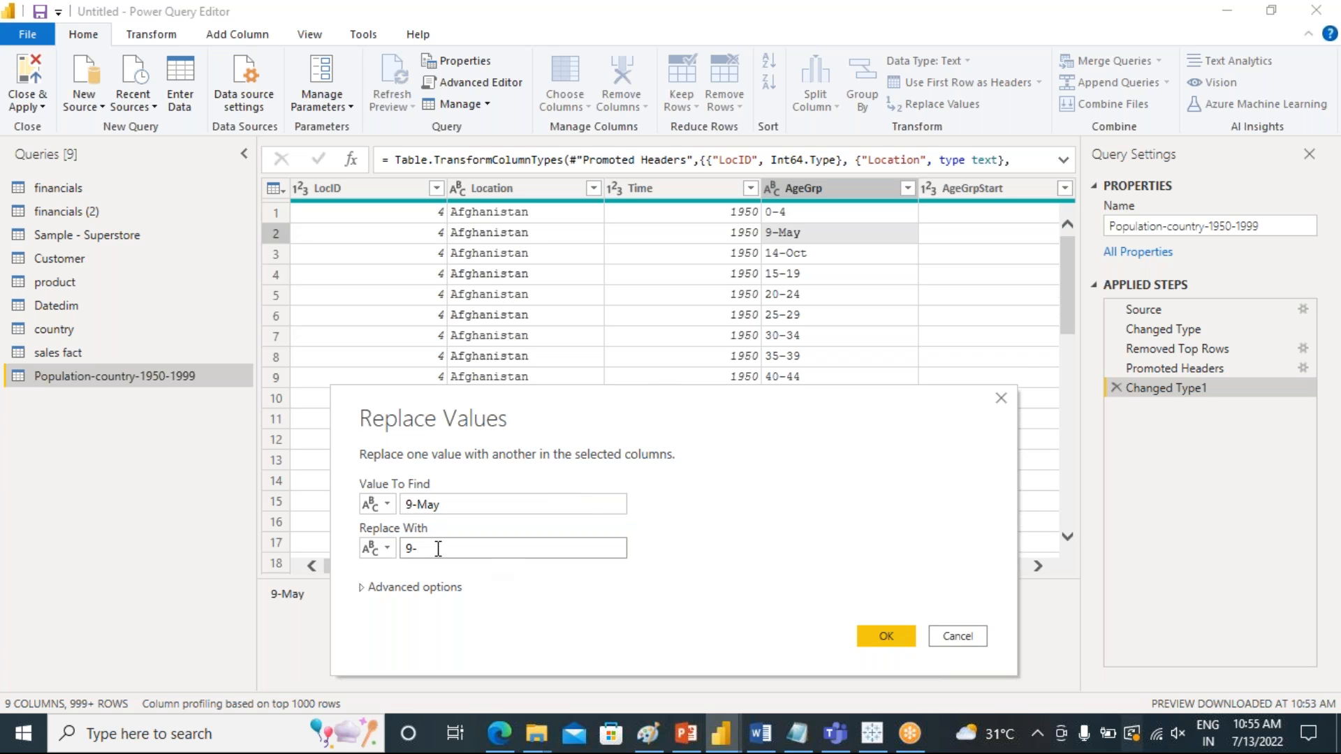
{"action": "key", "text": "BackSpace"}
{"action": "type", "text": "5-9"}
{"action": "key", "text": "Left"}
{"action": "key", "text": "Left"}
{"action": "key", "text": "Left"}
{"action": "key", "text": "BackSpace"}
{"action": "left_click", "coordinate": [890, 630]}
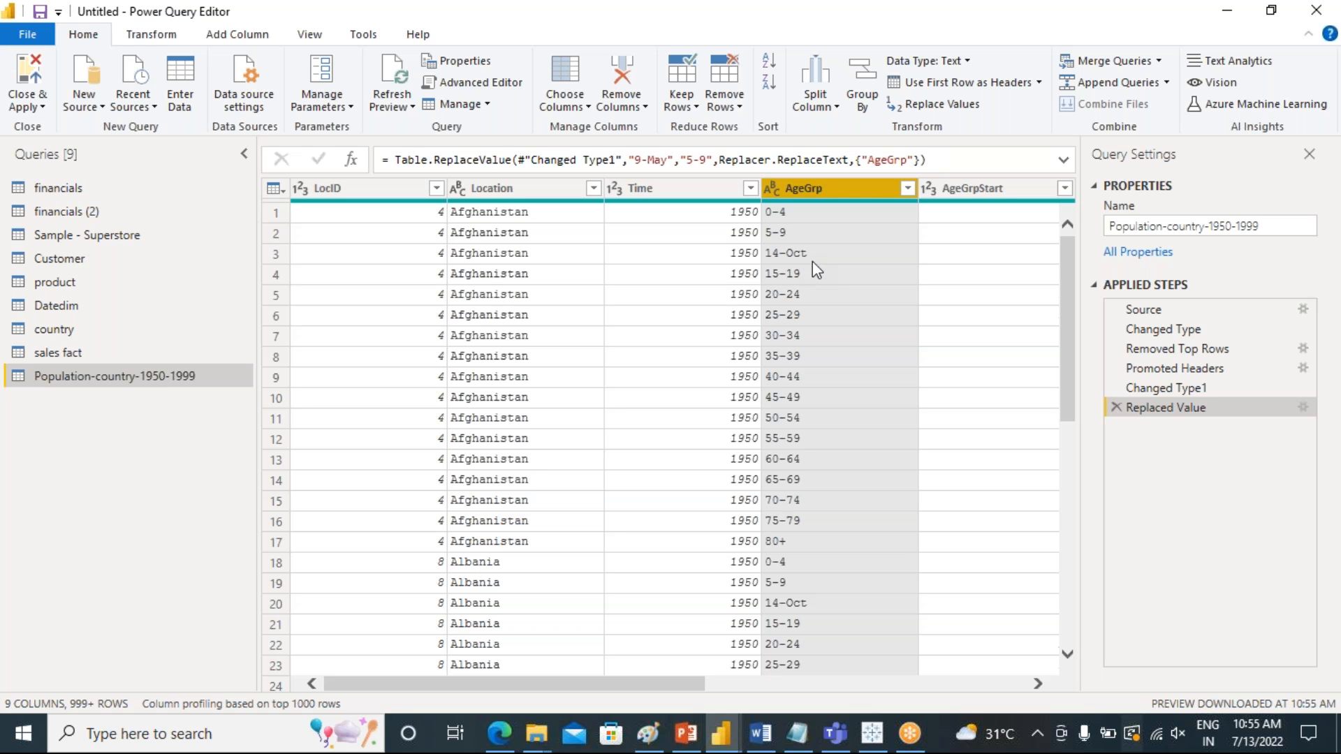
Start replacing the value 14-Oct in the AgeGrp column, entering 10 as the beginning of the replacement
{"action": "left_click", "coordinate": [793, 254]}
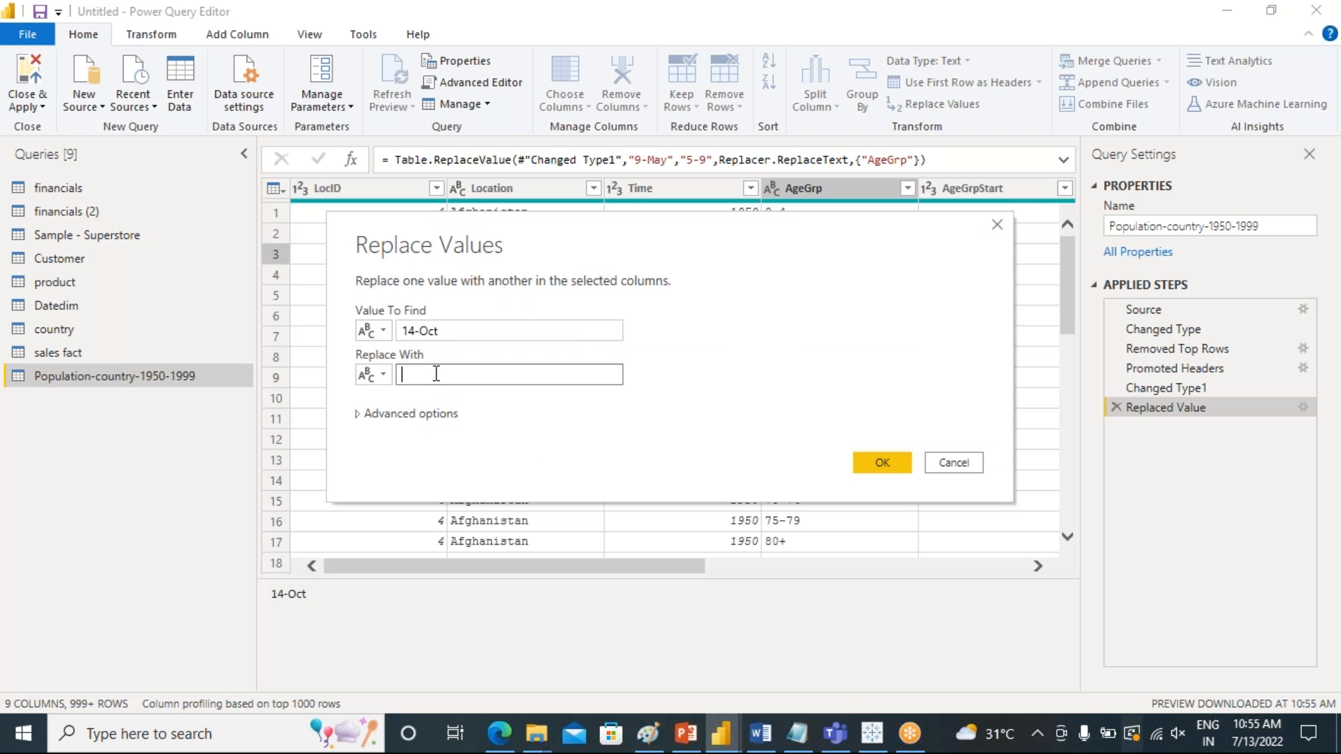
{"action": "type", "text": "10"}
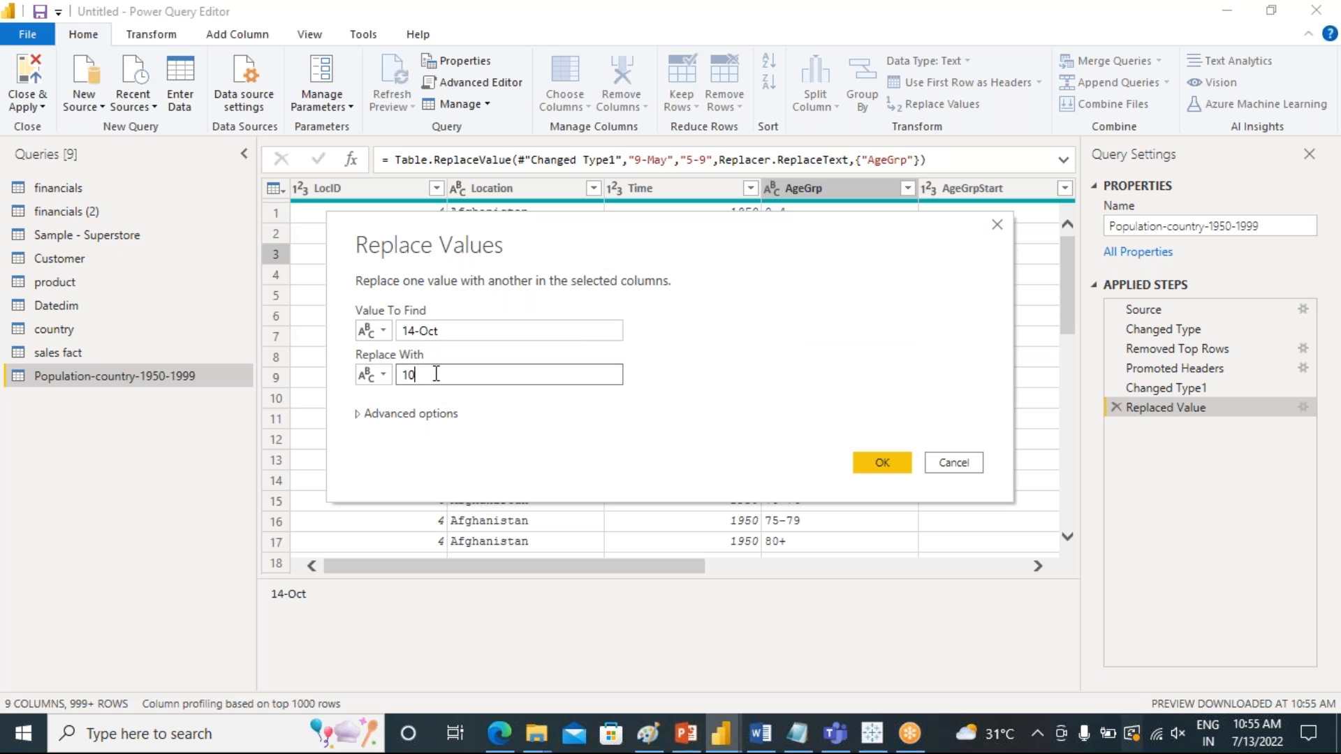
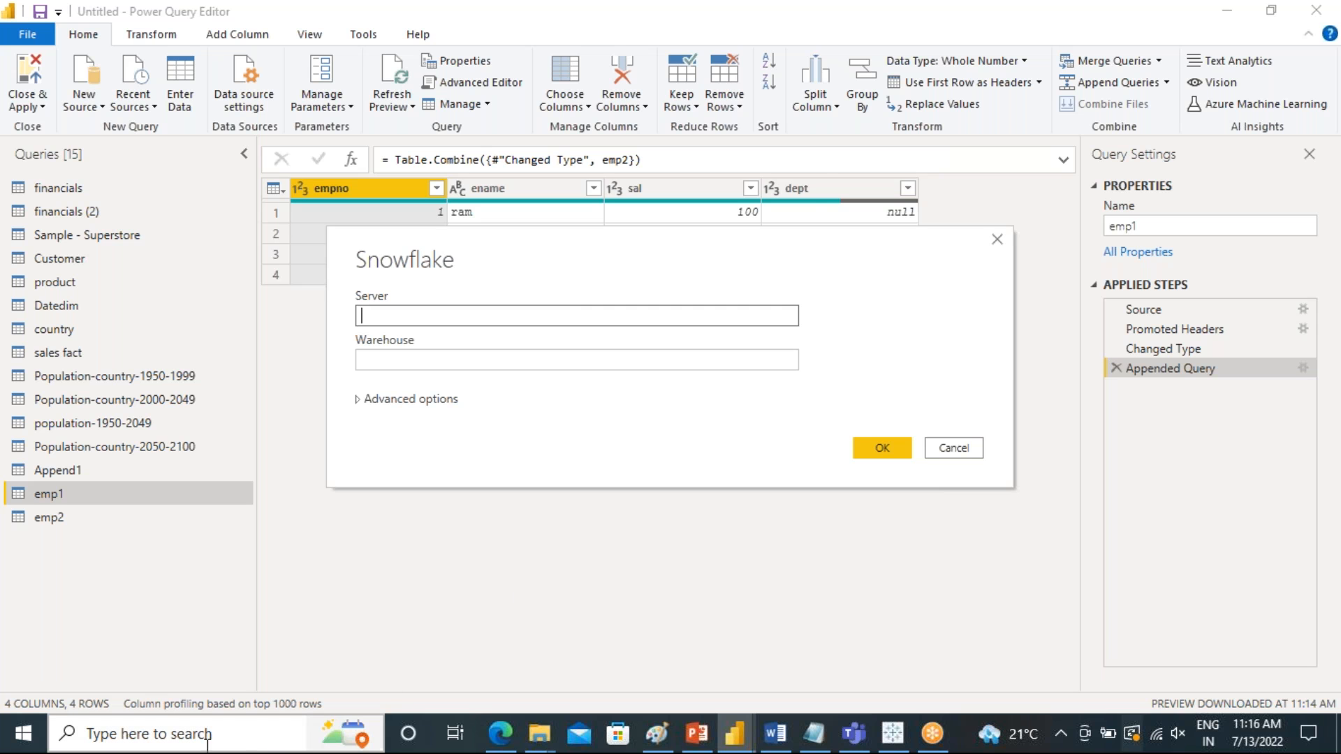
Open DBeaver from the system search and dismiss the tip of the day
{"action": "left_click", "coordinate": [176, 731]}
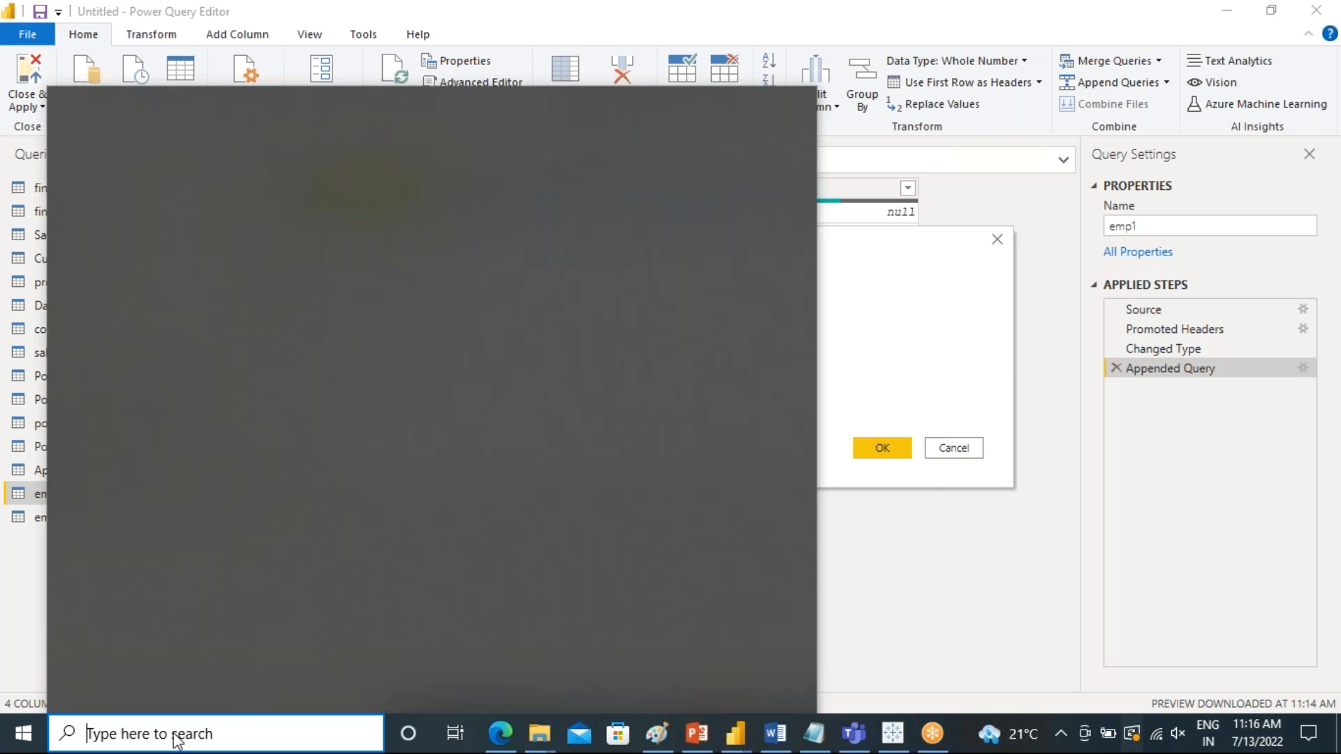
{"action": "type", "text": "db"}
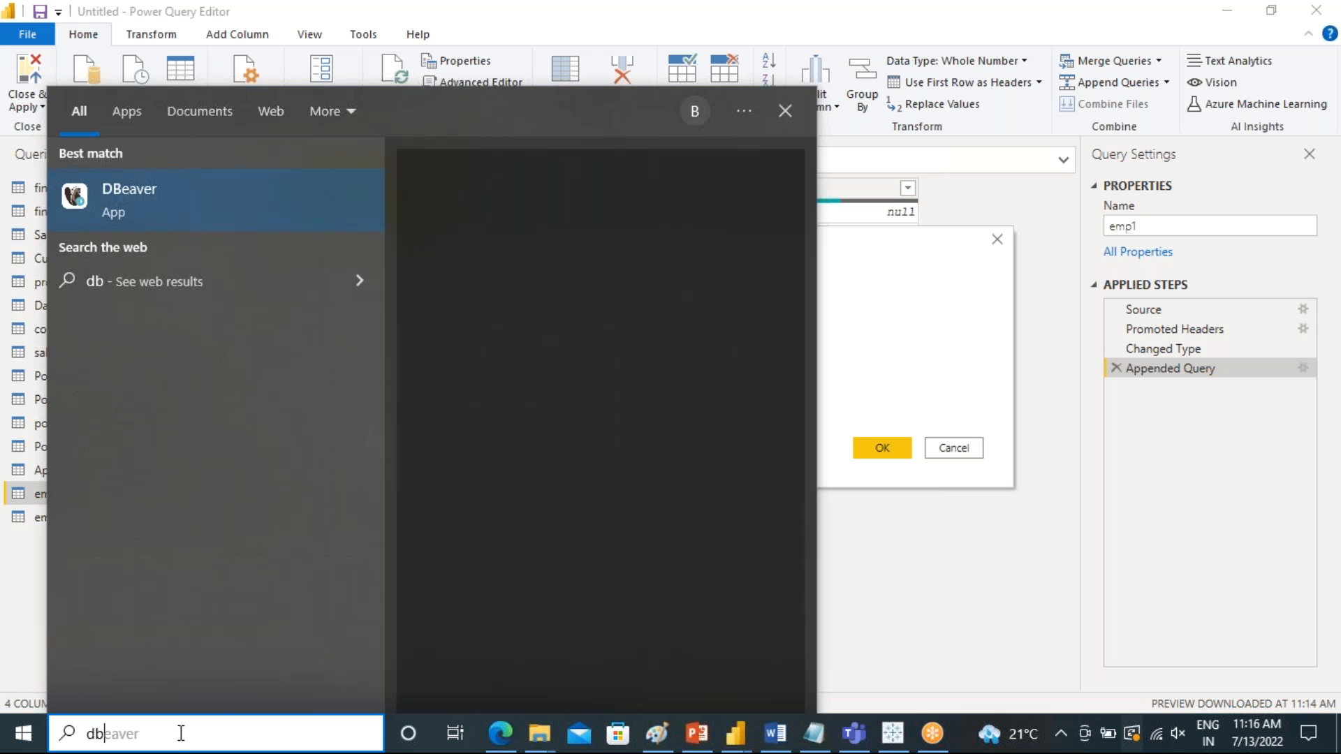
{"action": "left_click", "coordinate": [216, 207]}
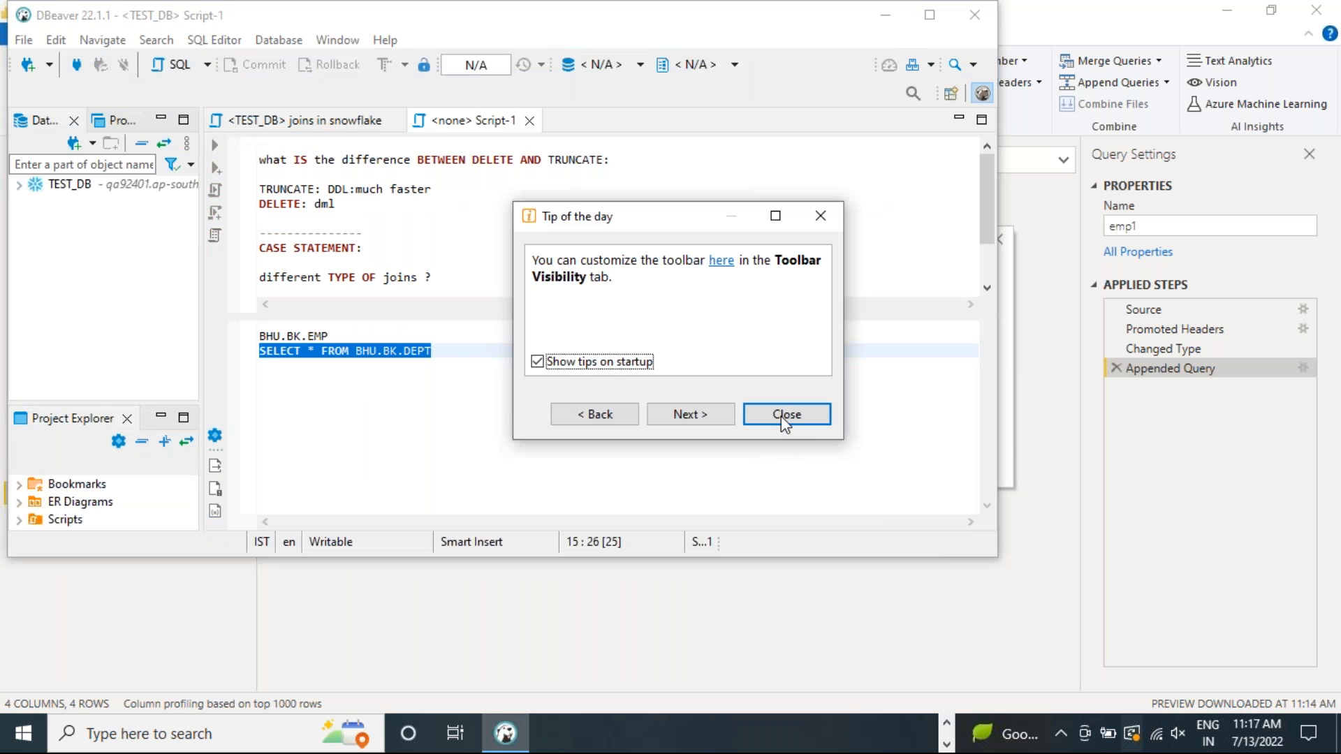
{"action": "left_click", "coordinate": [761, 413]}
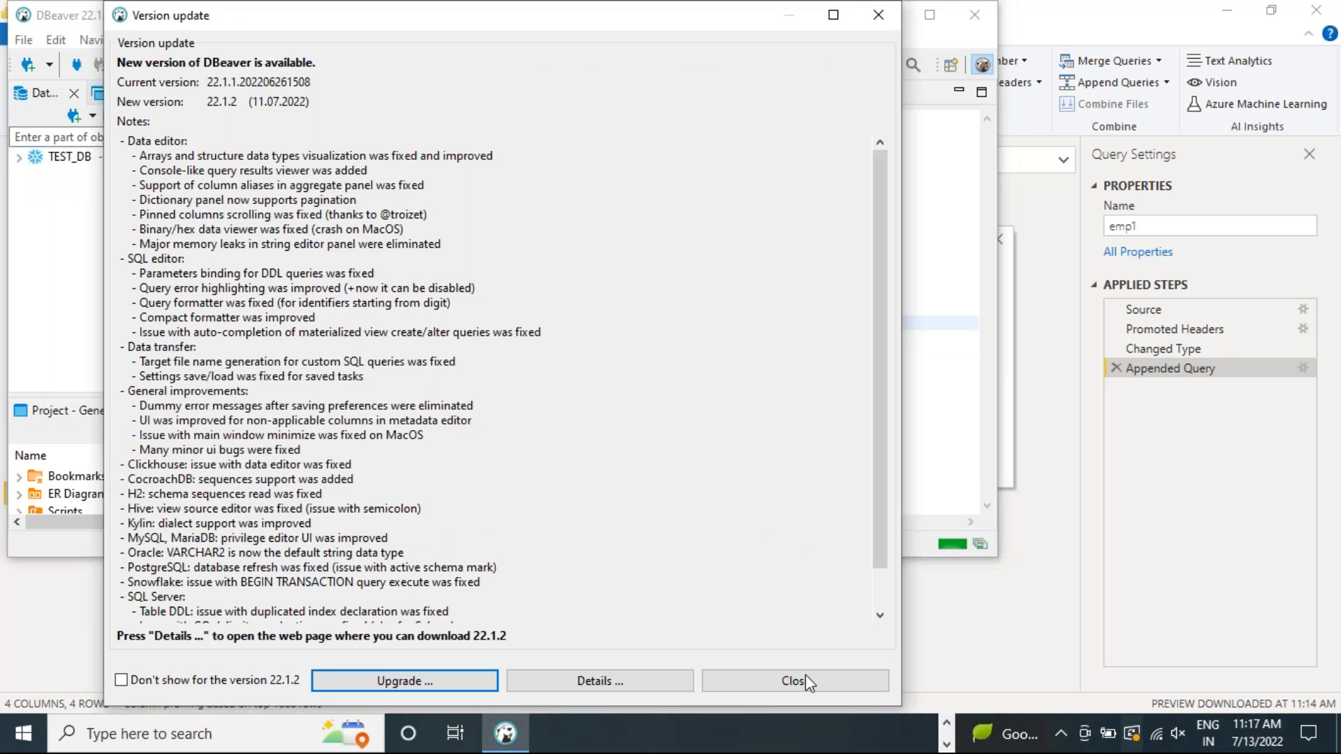
Connect to the TEST_DB Snowflake data source in DBeaver
{"action": "left_click", "coordinate": [805, 675]}
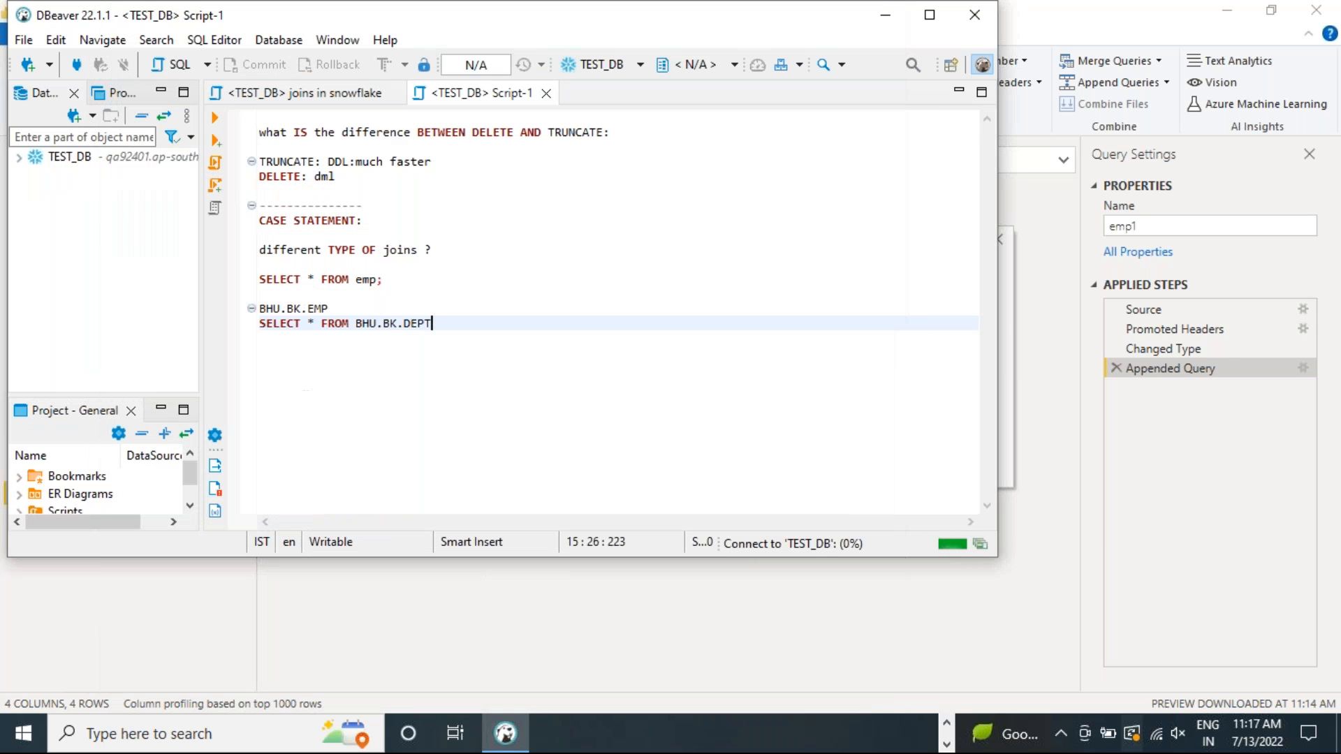
{"action": "right_click", "coordinate": [91, 158]}
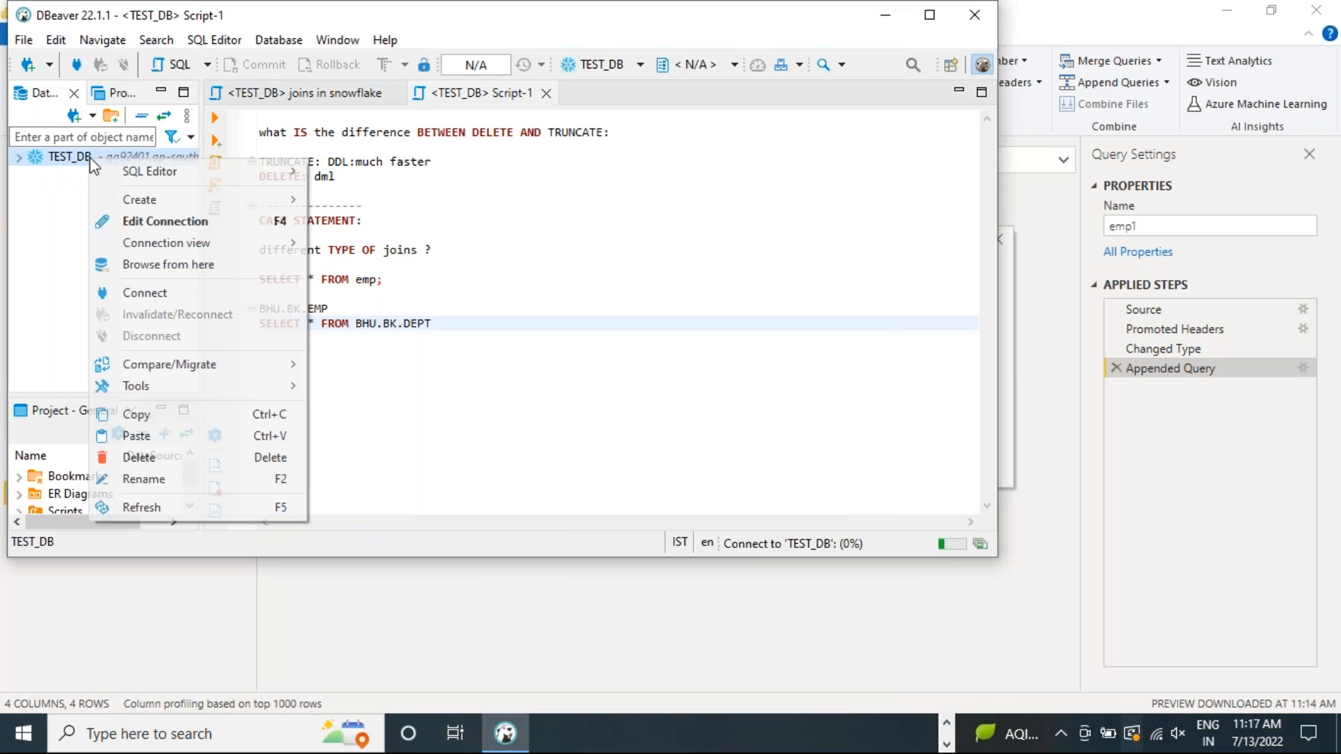
{"action": "left_click", "coordinate": [148, 294]}
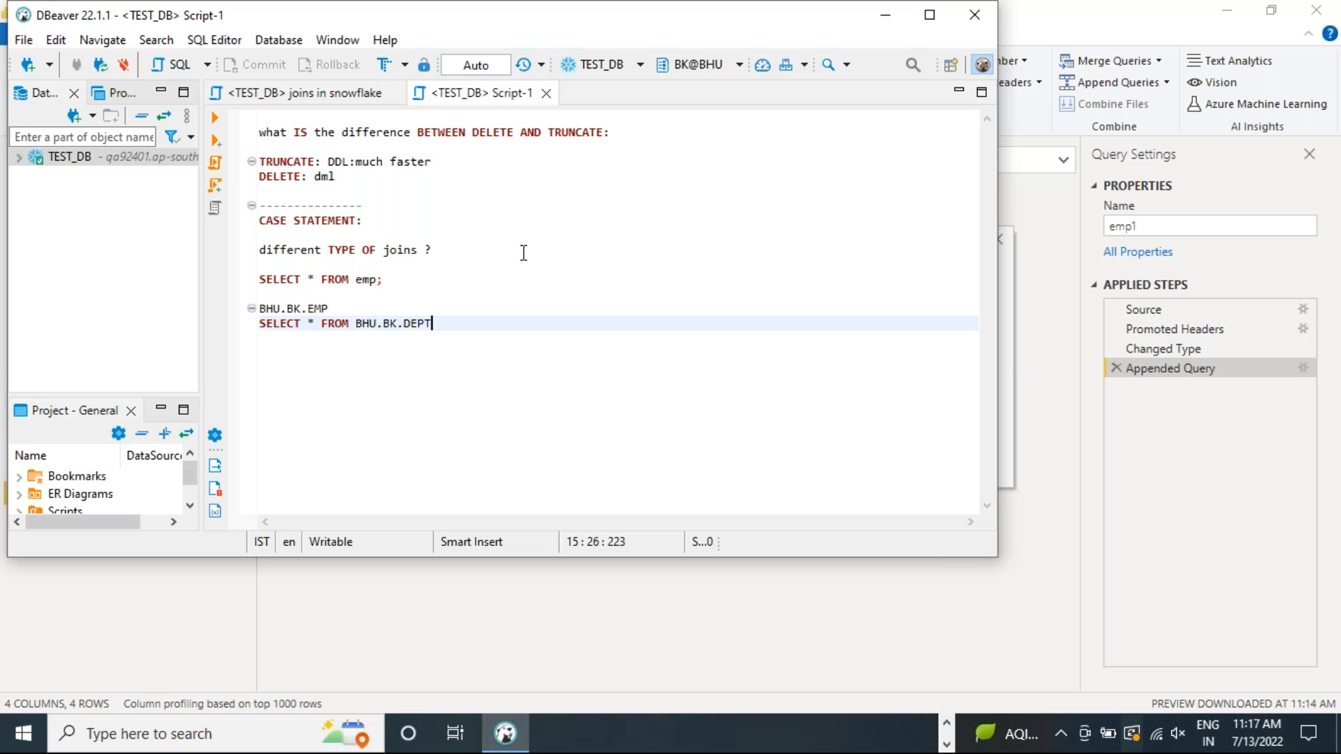
Open the TEST_DB connection settings for editing and copy the full host address
{"action": "right_click", "coordinate": [111, 160]}
{"action": "left_click", "coordinate": [126, 218]}
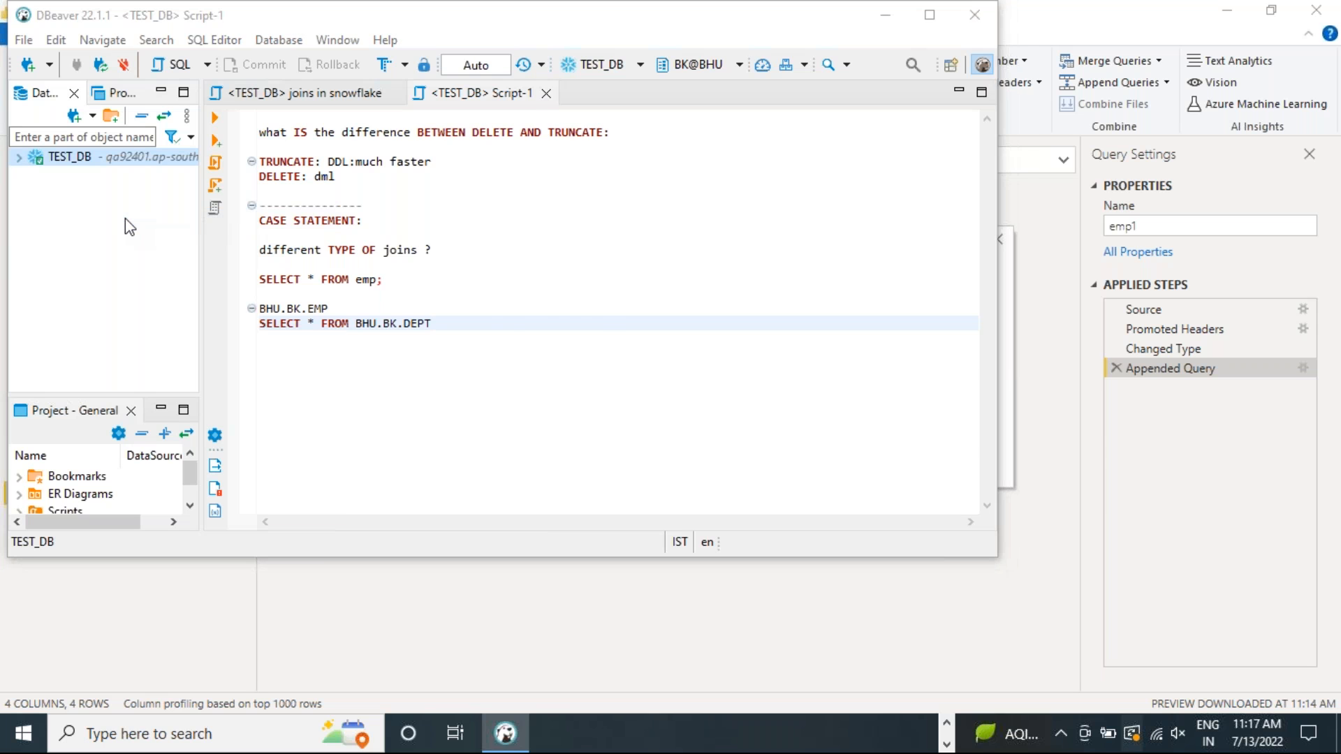
{"action": "left_click_drag", "start_coordinate": [853, 168], "coordinate": [560, 169]}
{"action": "key", "text": "ctrl+c"}
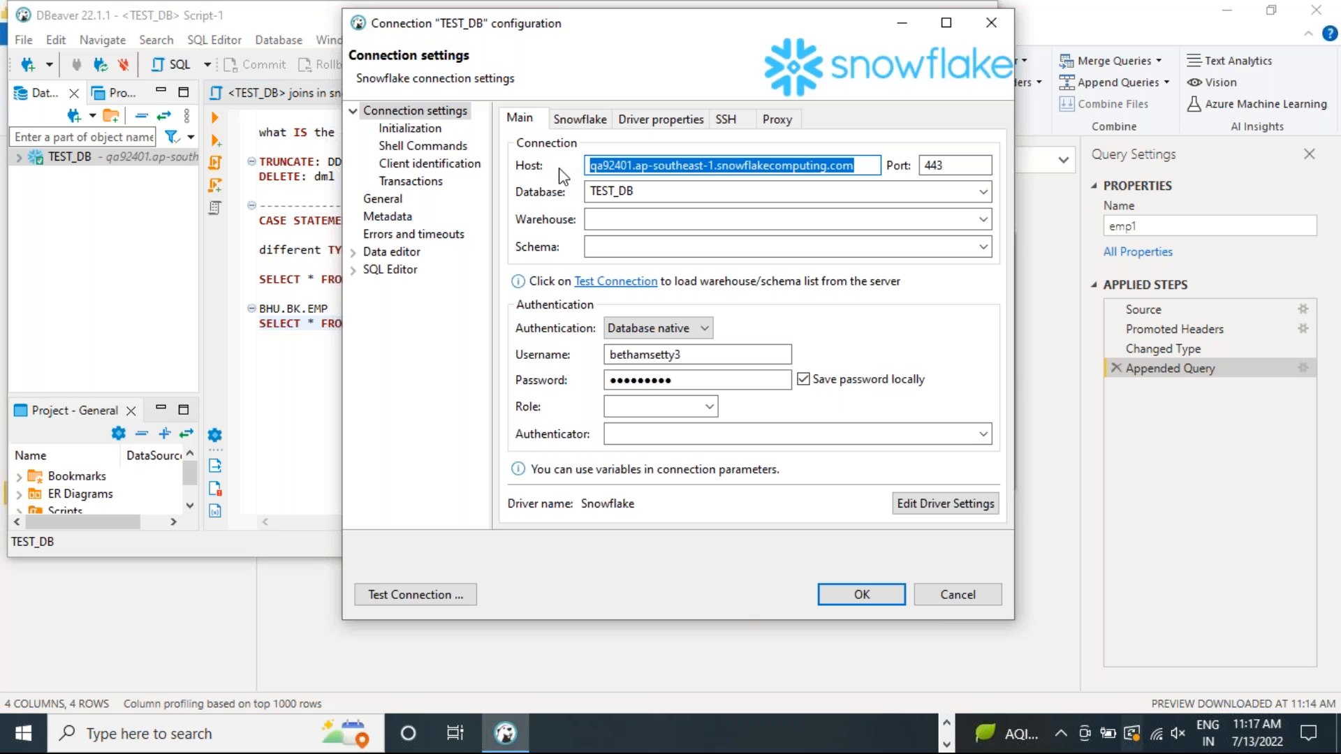
Switch to Power Query Editor and paste the copied host address as the Snowflake connection's server
{"action": "left_click", "coordinate": [946, 745]}
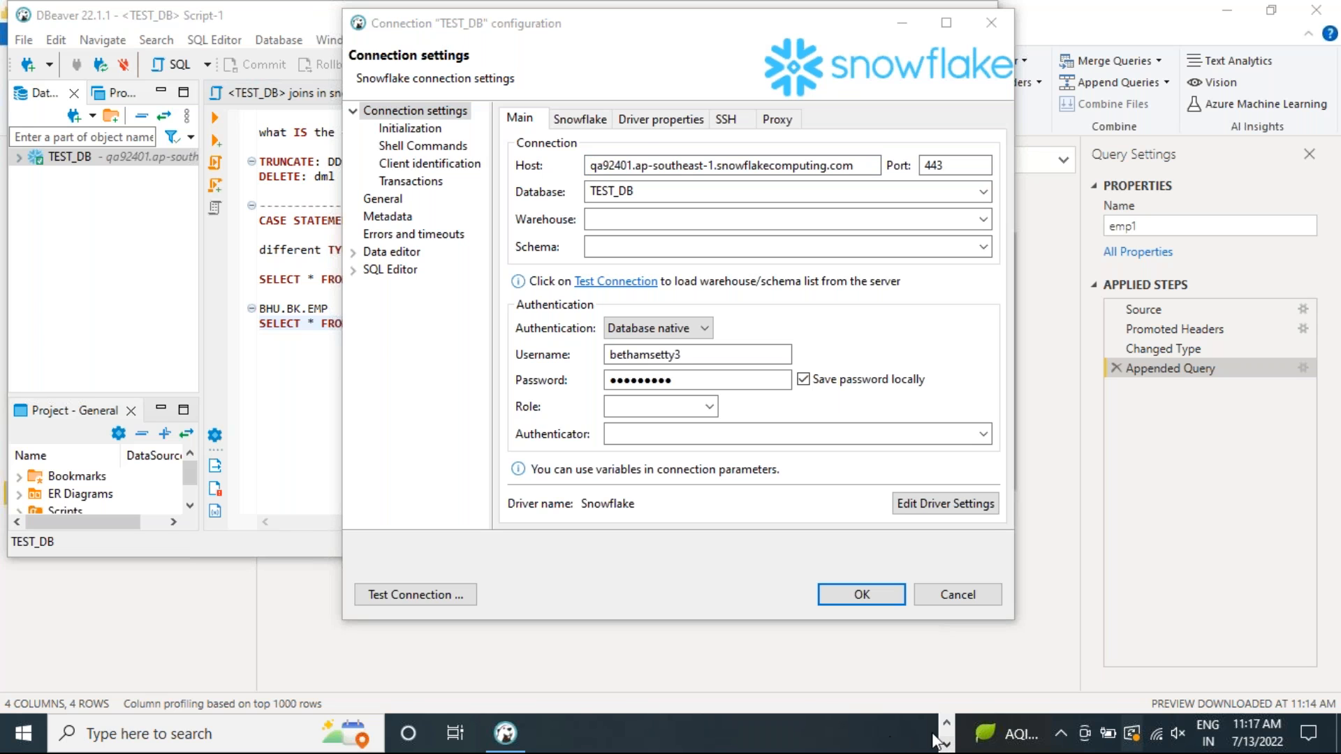
{"action": "left_click", "coordinate": [946, 723]}
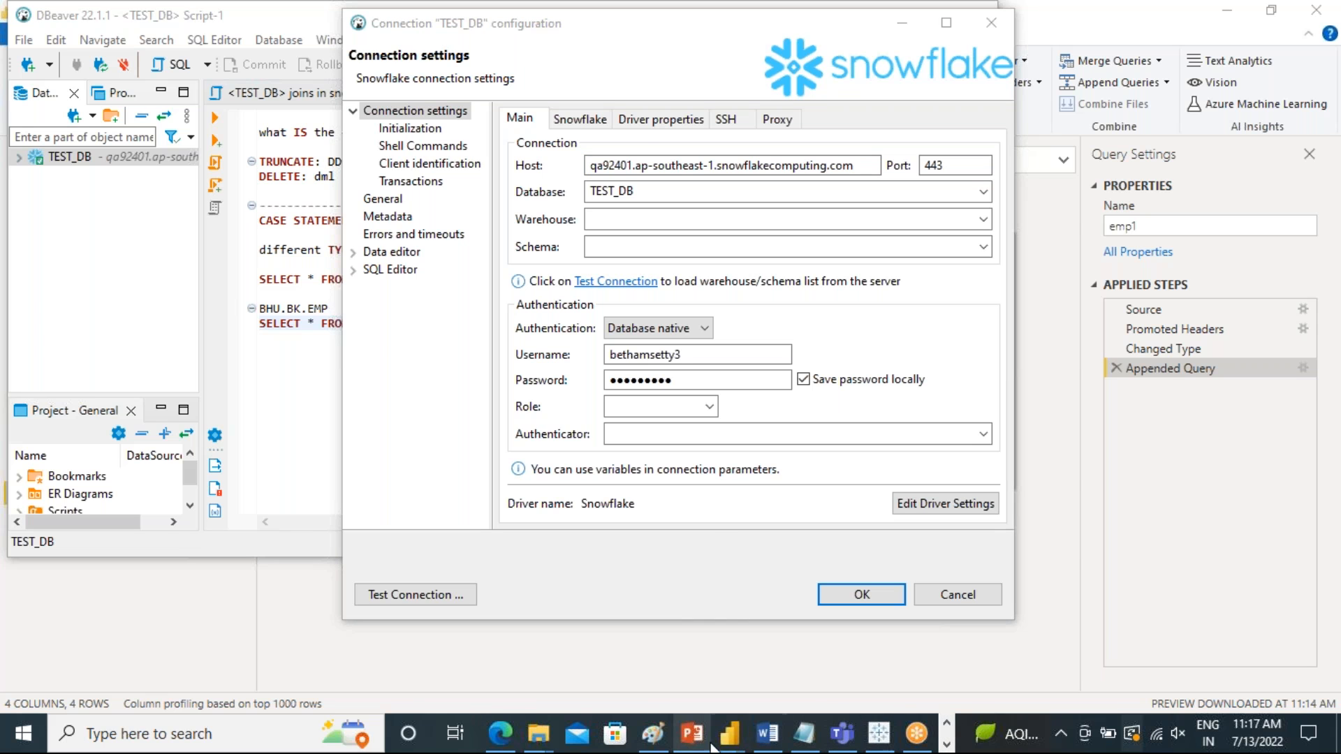
{"action": "mouse_move", "coordinate": [729, 733]}
{"action": "left_click", "coordinate": [803, 674]}
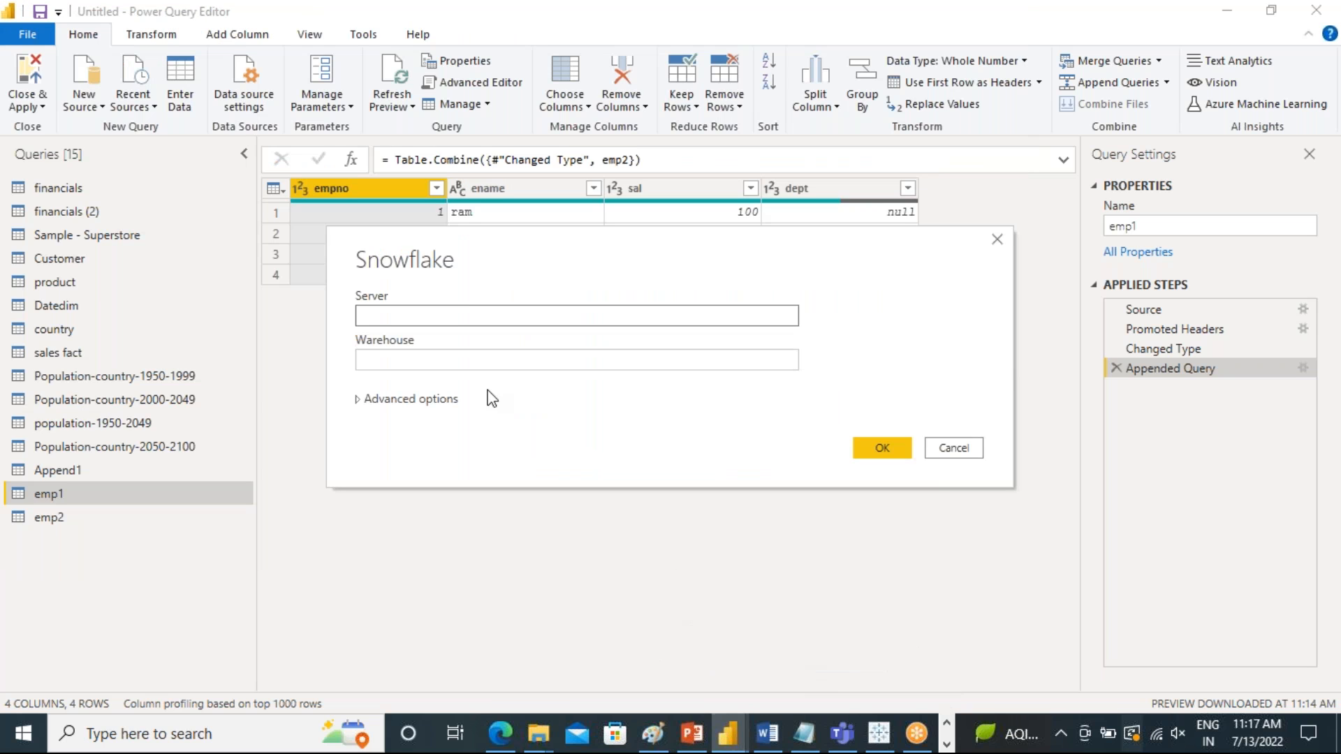
{"action": "left_click", "coordinate": [445, 313]}
{"action": "key", "text": "ctrl+v"}
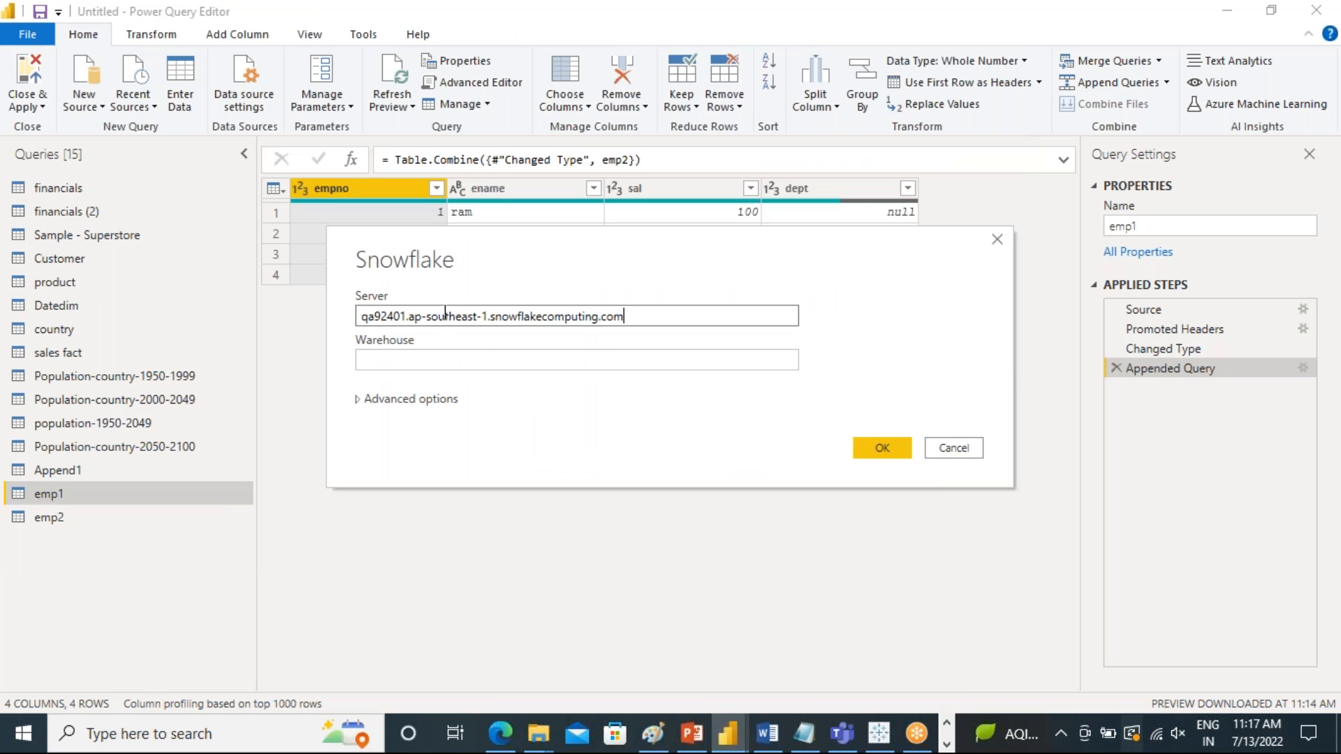
Set the Snowflake connection's warehouse to Compute_VH and confirm the server details
{"action": "left_click", "coordinate": [450, 360]}
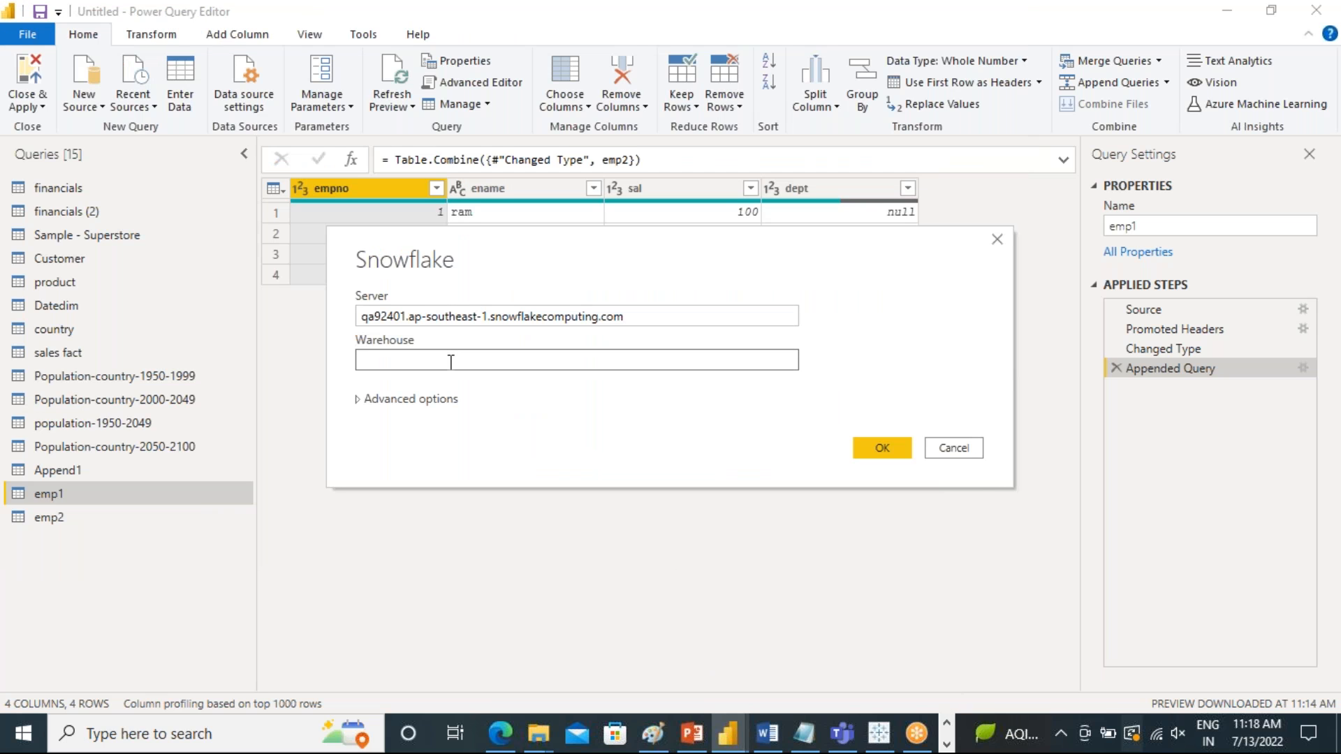
{"action": "type", "text": "Compute"}
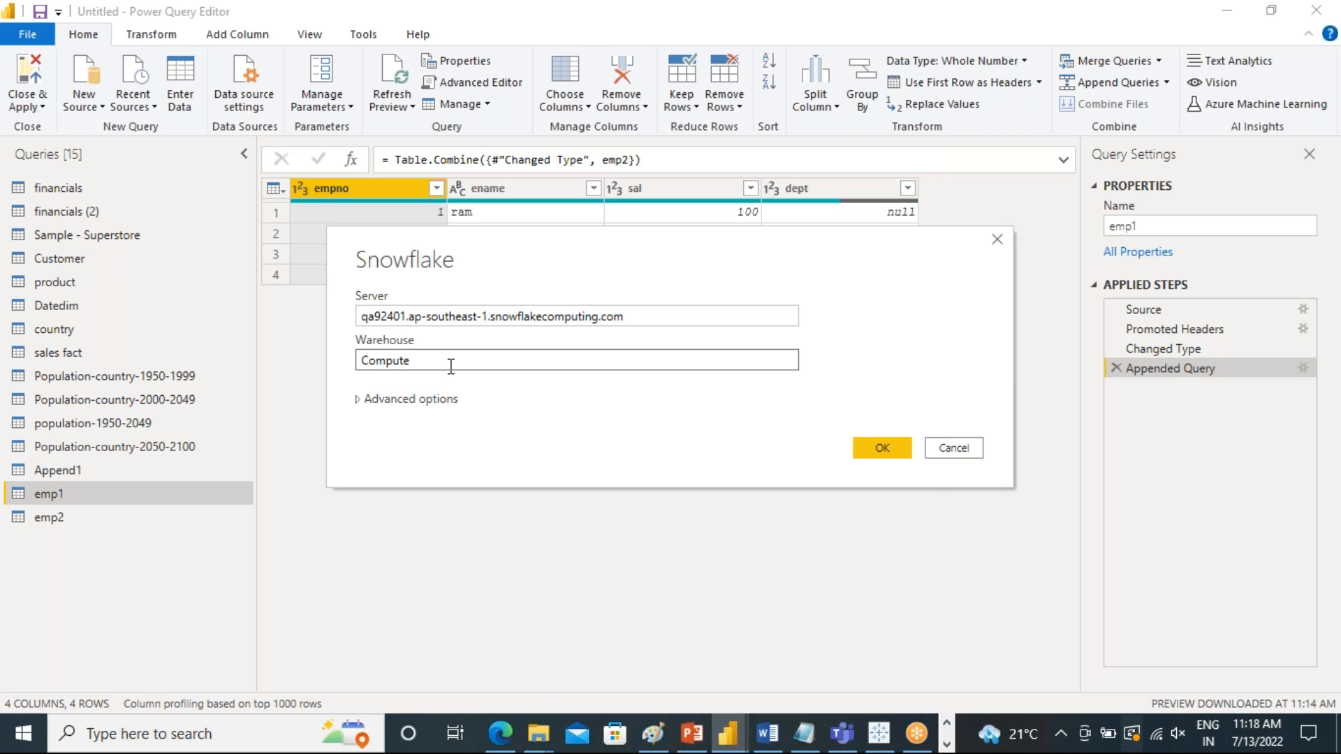
{"action": "type", "text": "_VH"}
{"action": "left_click", "coordinate": [887, 452]}
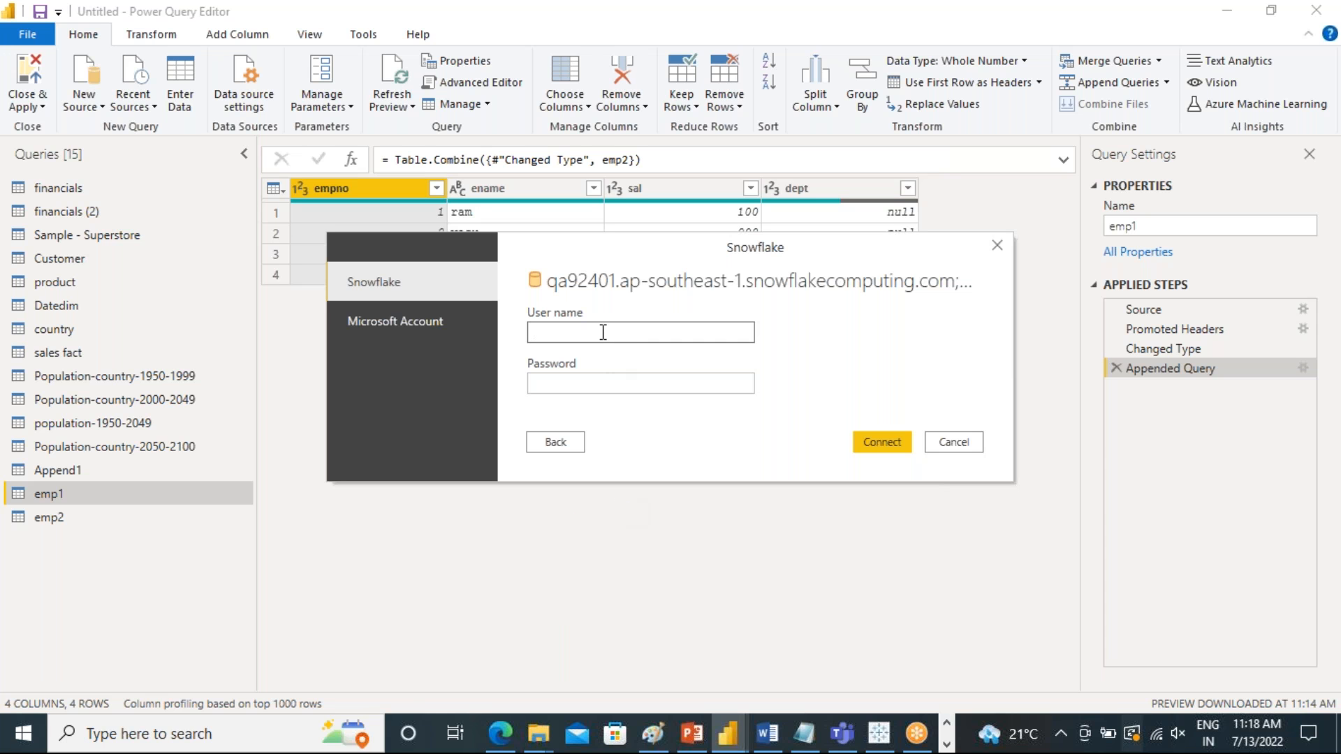
Enter the Snowflake user name and account password, then connect to the server
{"action": "type", "text": "bethamsetty3"}
{"action": "left_click", "coordinate": [630, 380]}
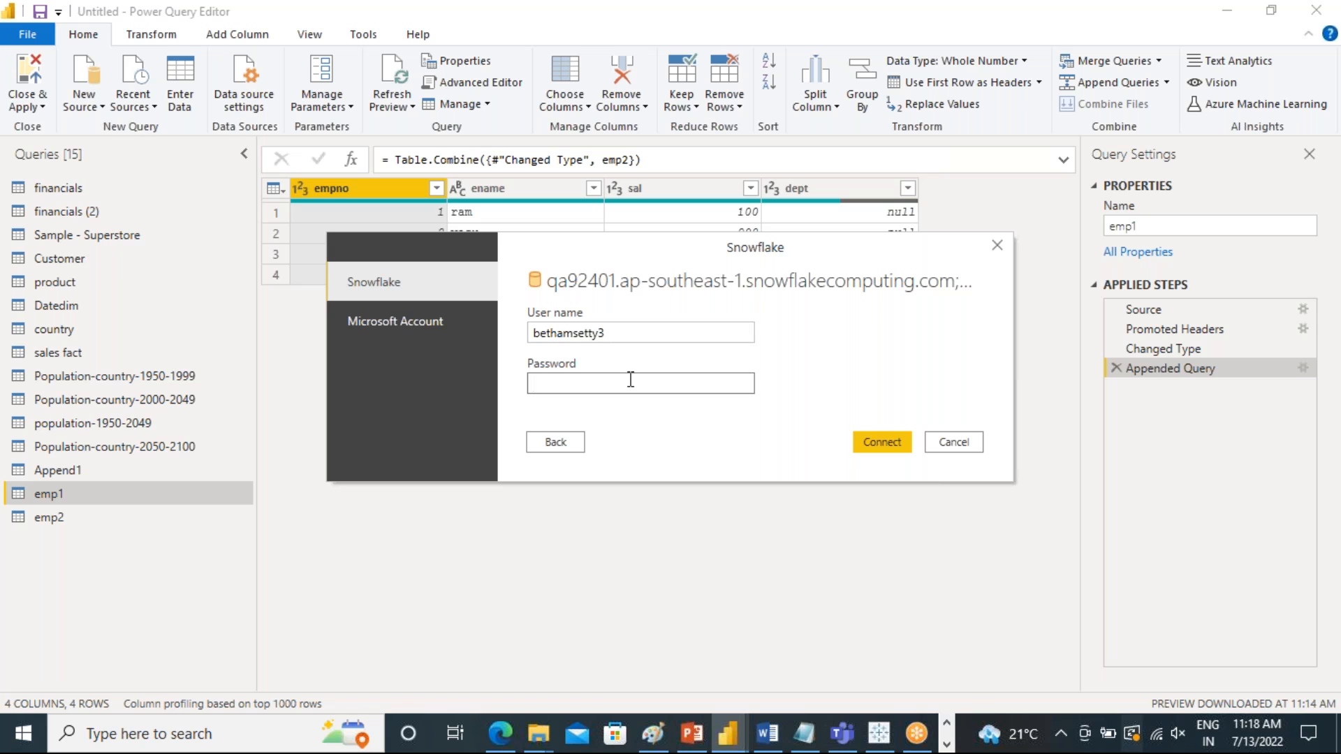
{"action": "type", "text": "*********"}
{"action": "left_click", "coordinate": [872, 445]}
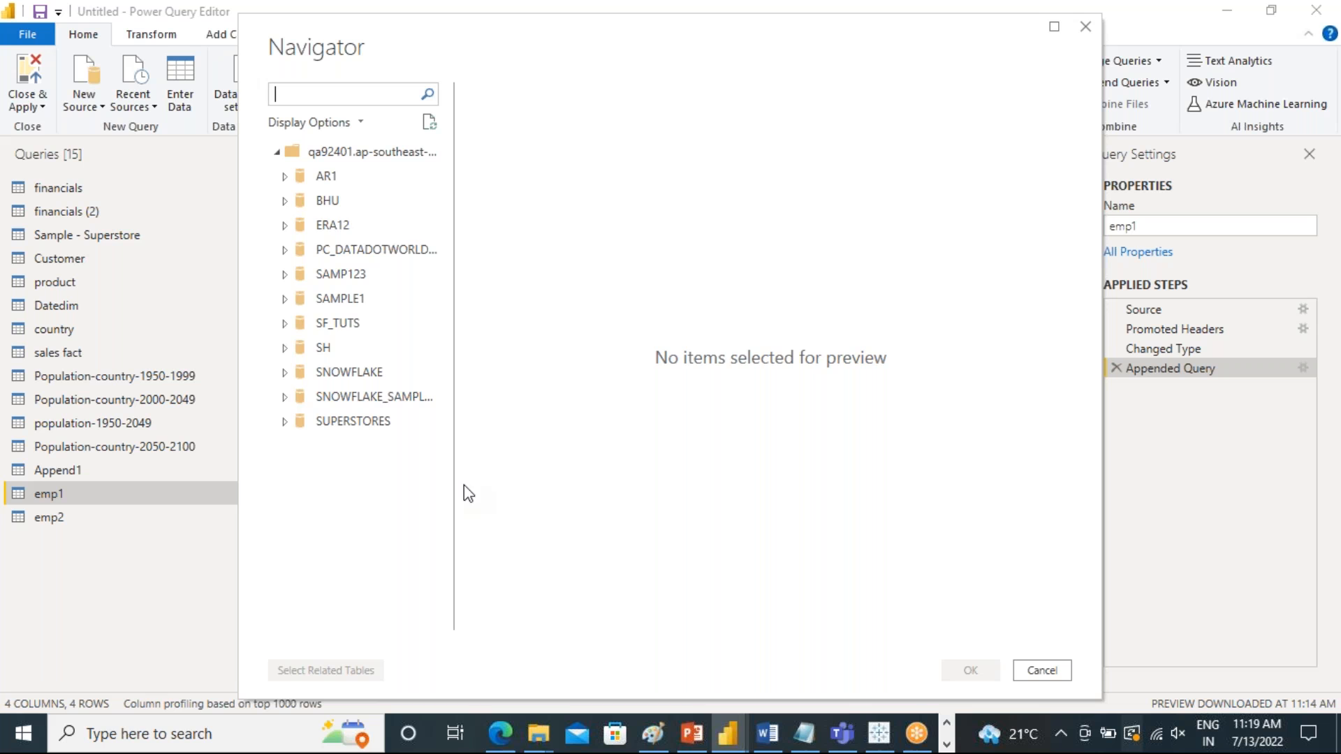
Load the EMP and DEPT tables from the BK schema of the BHU database using the Import connection mode
{"action": "left_click", "coordinate": [284, 199]}
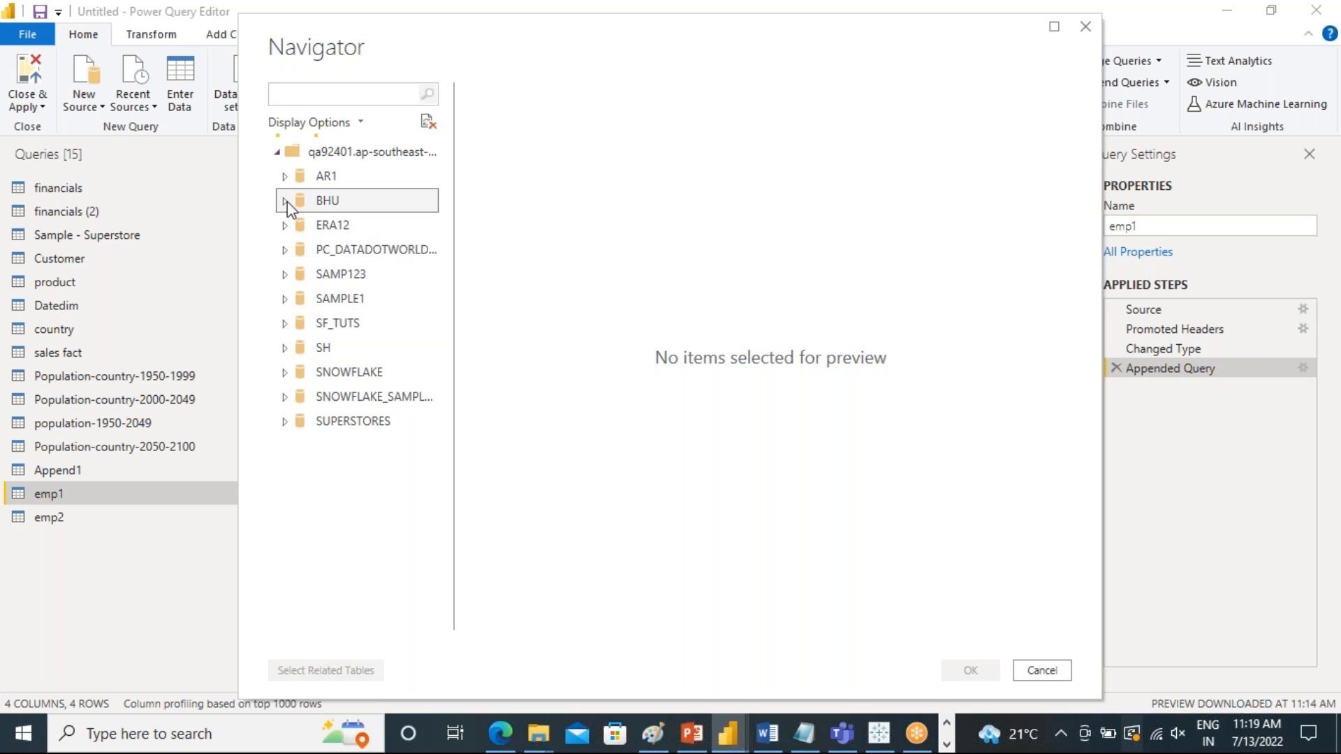
{"action": "left_click", "coordinate": [291, 225]}
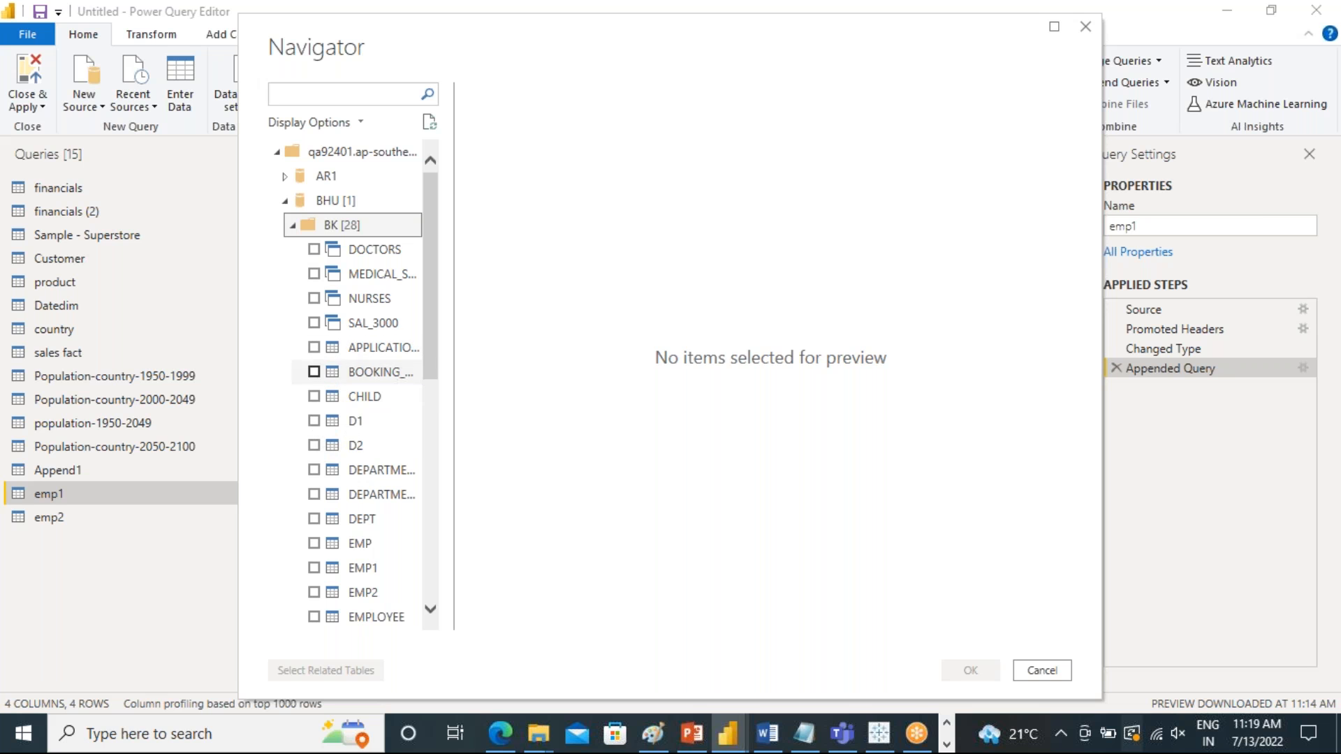
{"action": "left_click_drag", "start_coordinate": [434, 350], "coordinate": [434, 443]}
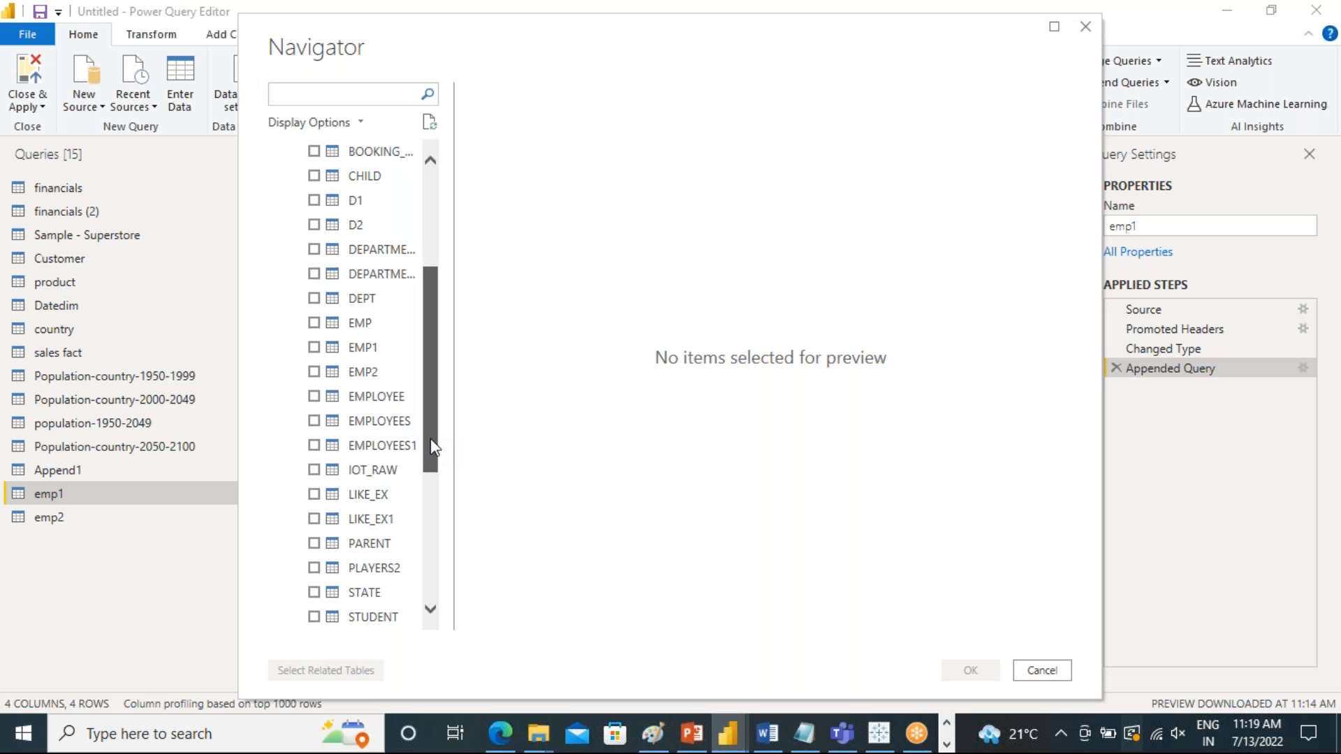
{"action": "left_click", "coordinate": [313, 322]}
{"action": "left_click", "coordinate": [313, 298]}
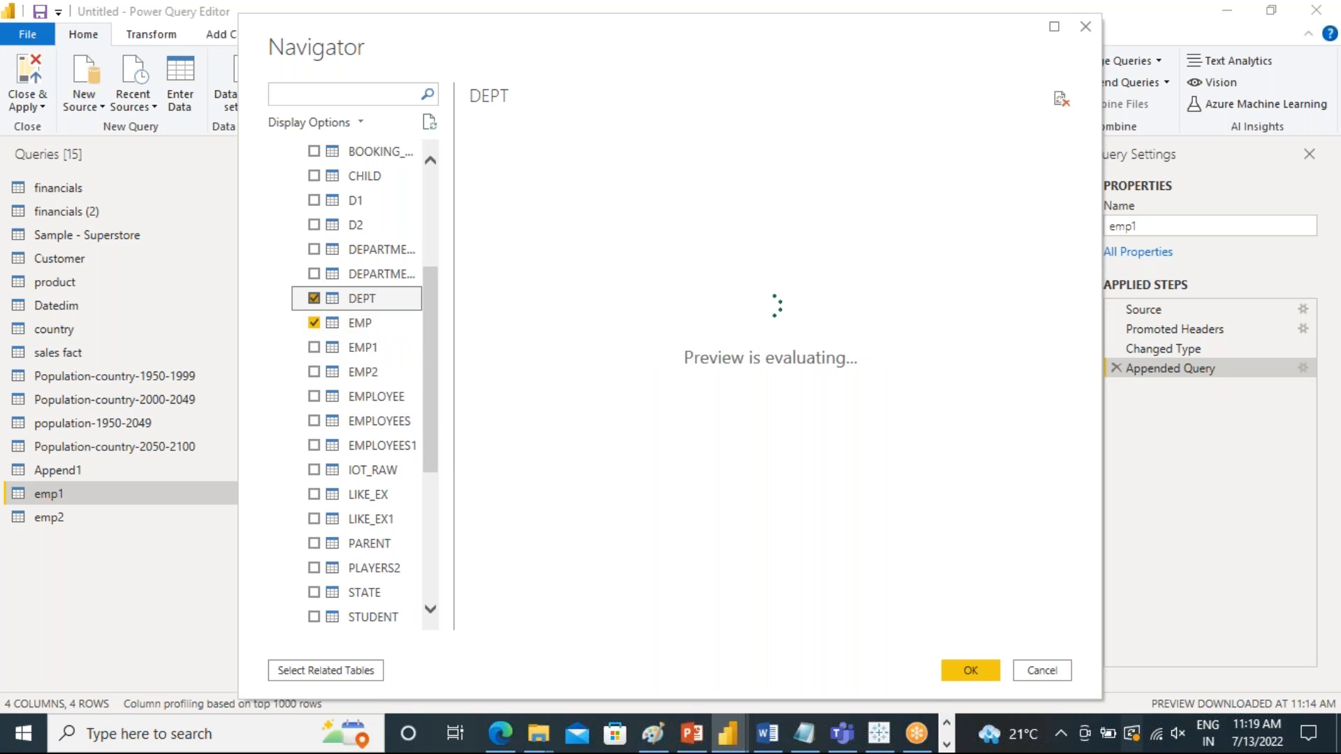
{"action": "left_click", "coordinate": [970, 670]}
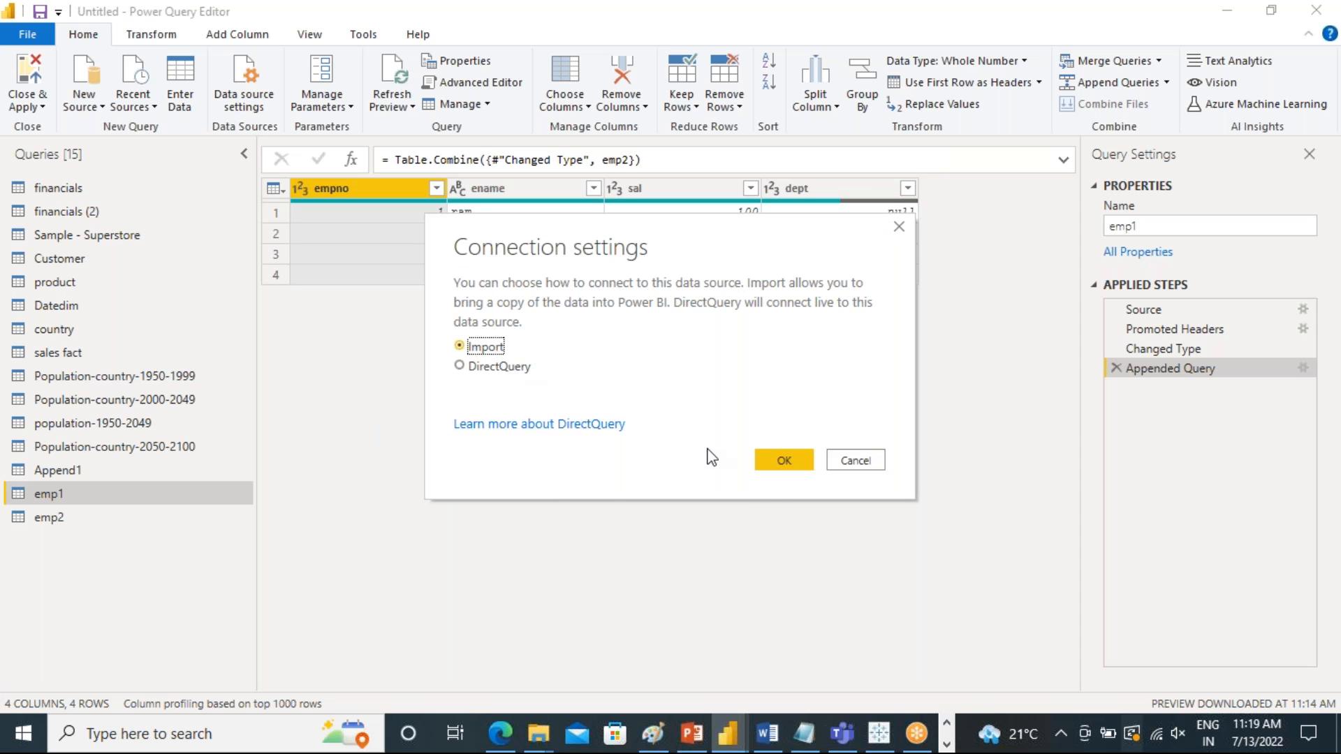
{"action": "left_click", "coordinate": [772, 466]}
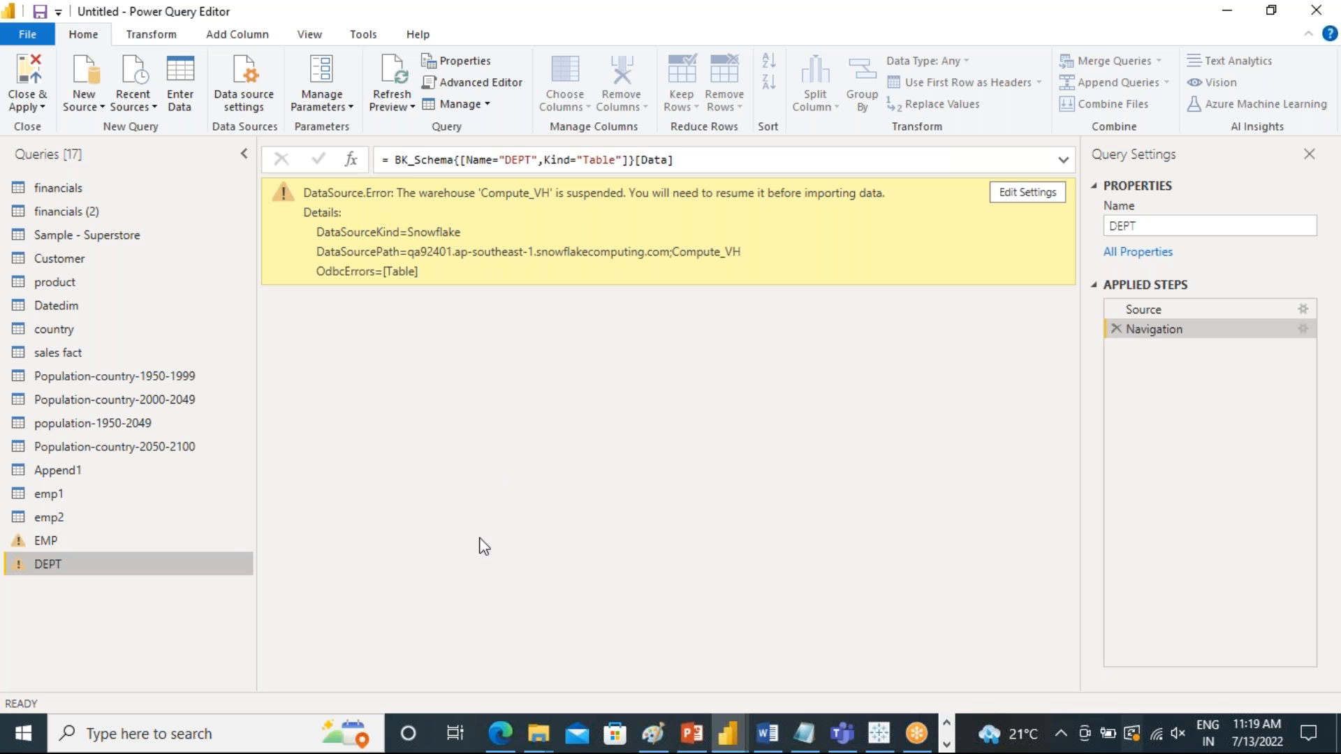
Switch to DBeaver, accept the TEST_DB connection settings and reconnect to the data source
{"action": "left_click", "coordinate": [946, 744]}
{"action": "left_click", "coordinate": [505, 733]}
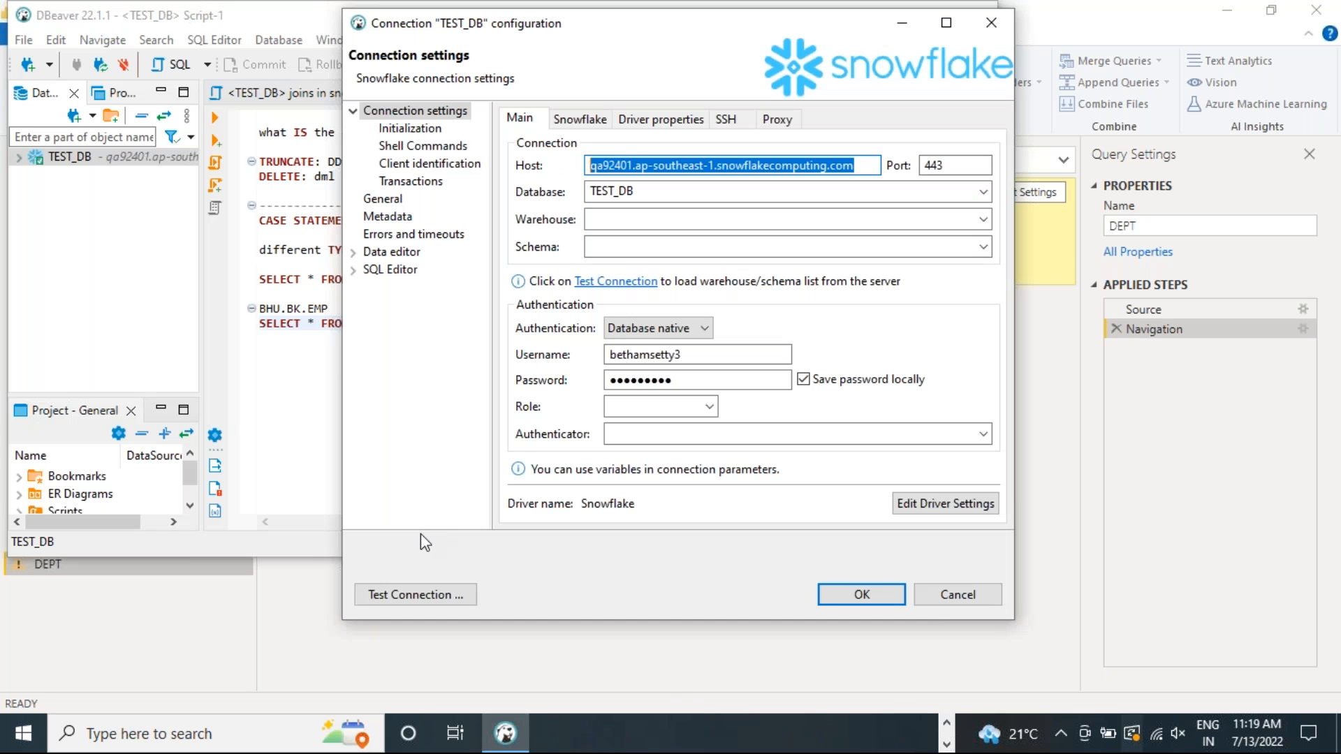
{"action": "left_click", "coordinate": [824, 595]}
{"action": "left_click", "coordinate": [775, 334]}
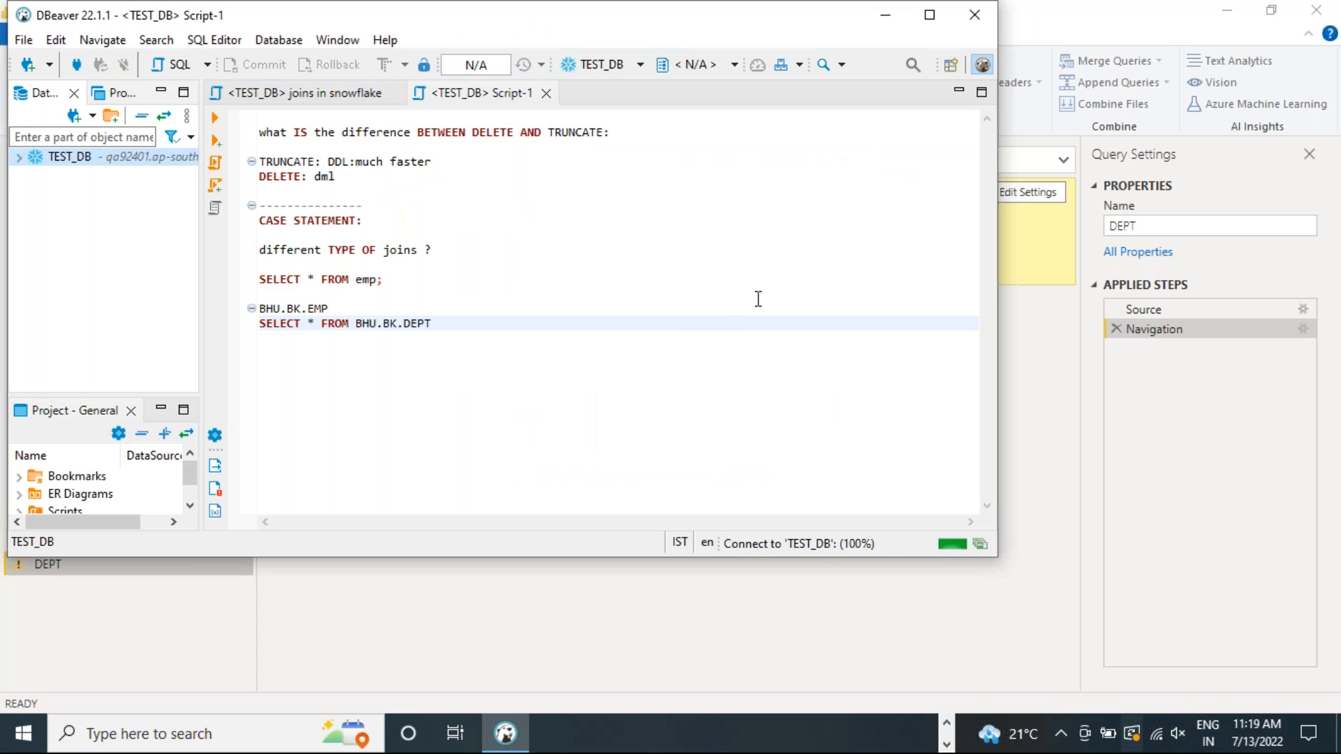
Add the statement ALTER WAREHOUSE compute_vh RESUME; on a new line below the BHU.BK.DEPT query
{"action": "left_click", "coordinate": [488, 323]}
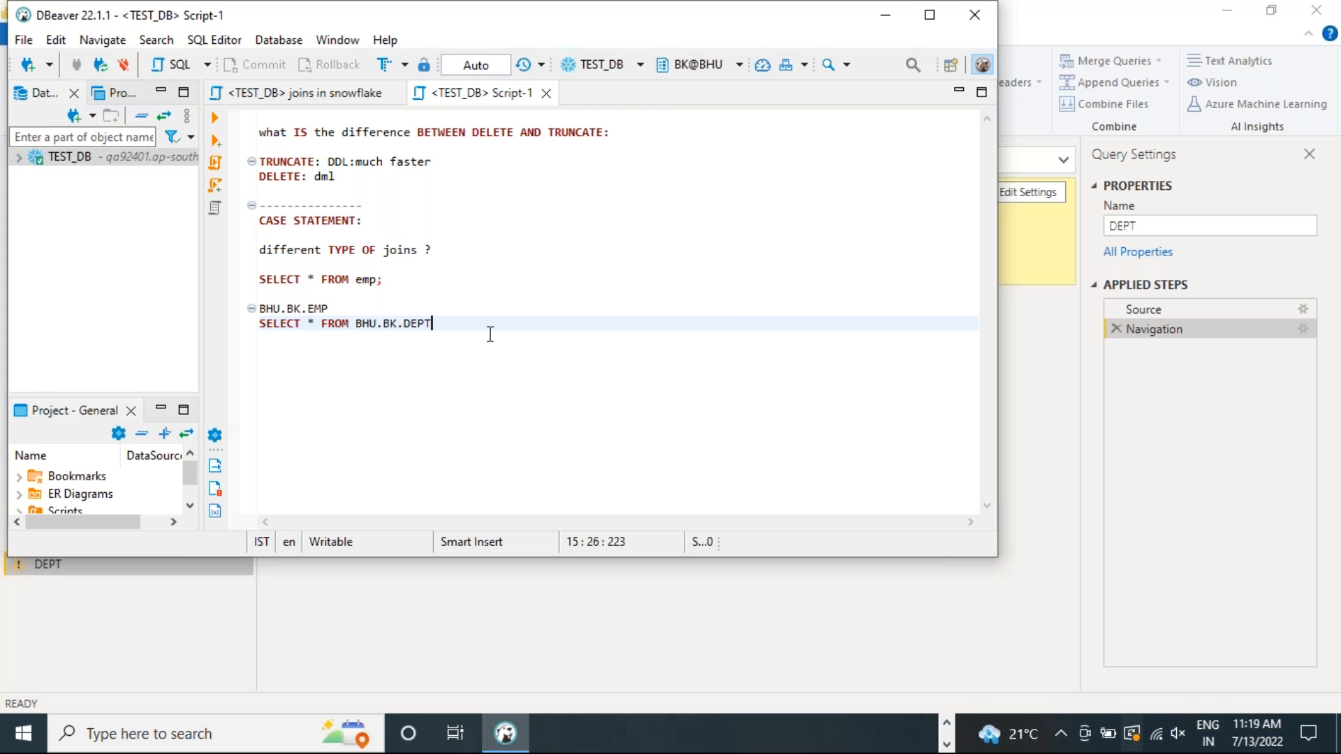
{"action": "key", "text": "Return"}
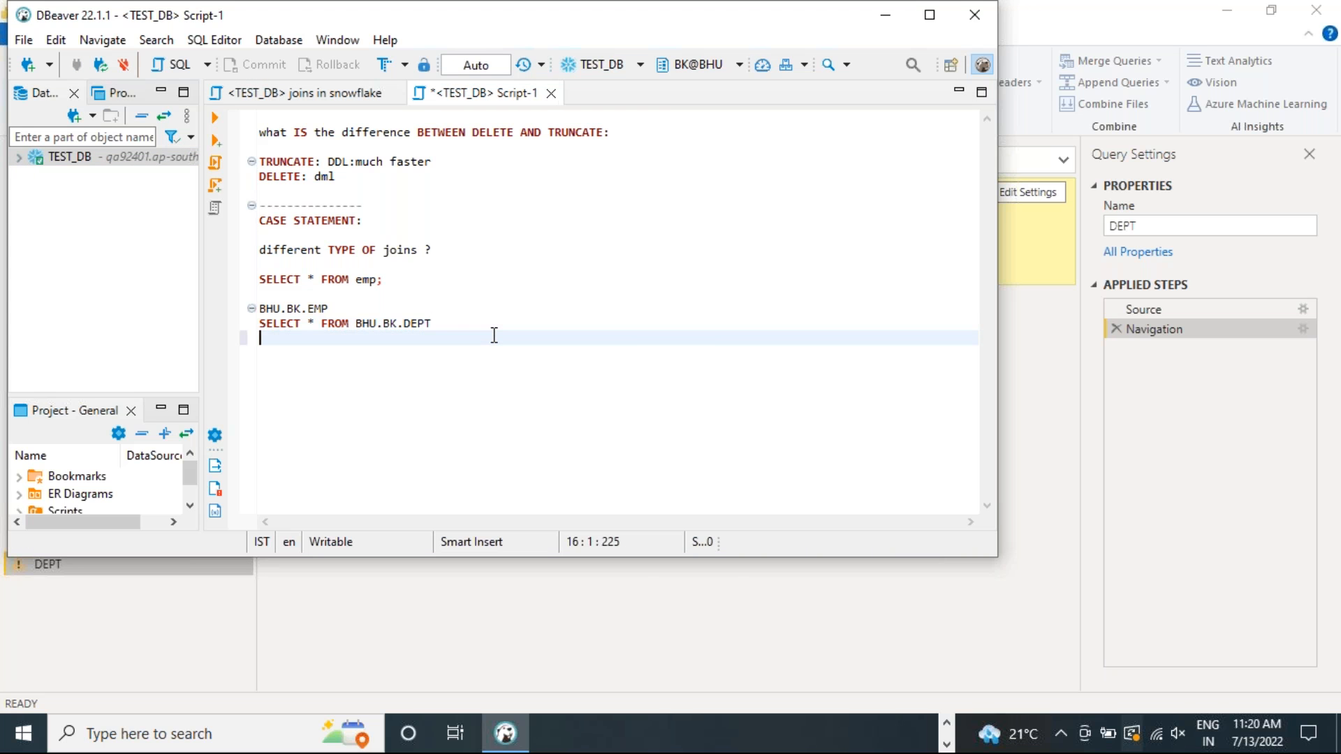
{"action": "type", "text": "ALTER warehouse comput"}
{"action": "key", "text": "BackSpace"}
{"action": "key", "text": "BackSpace"}
{"action": "type", "text": "ute"}
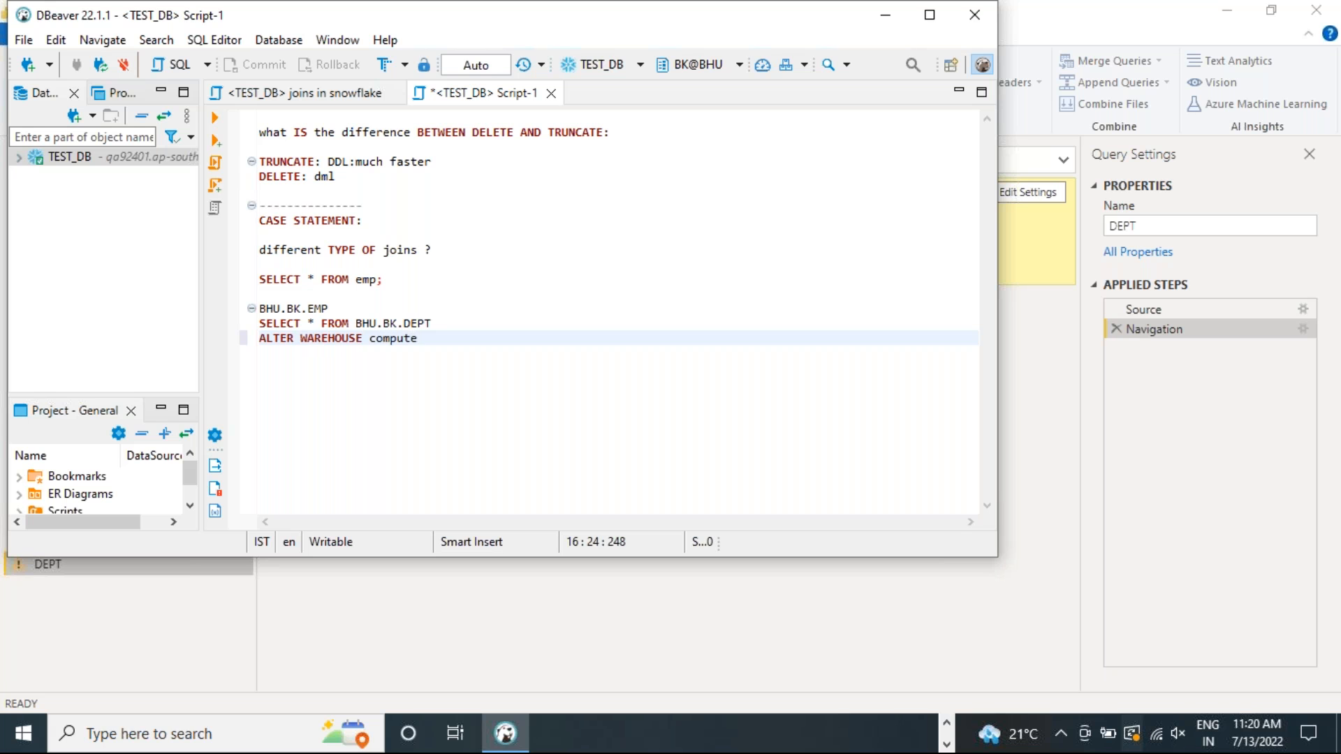
{"action": "type", "text": "_vh resume;"}
Correct the warehouse name in the ALTER WAREHOUSE statement to compute_wh
{"action": "left_click_drag", "start_coordinate": [496, 337], "coordinate": [411, 338]}
{"action": "left_click", "coordinate": [431, 338]}
{"action": "key", "text": "BackSpace"}
{"action": "type", "text": "wh RESUME;"}
Switch to Microsoft Edge and open the saved Snowflake site shortcut in a new tab
{"action": "left_click", "coordinate": [946, 723]}
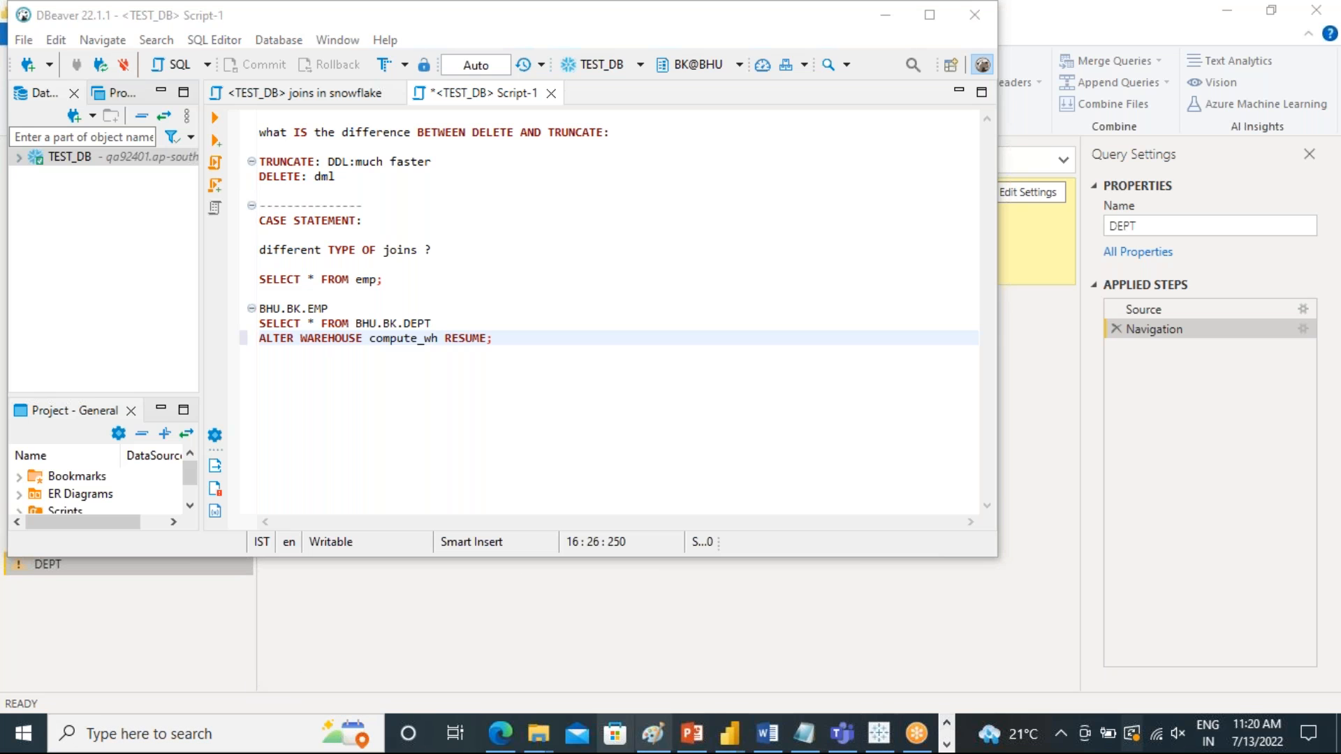
{"action": "left_click", "coordinate": [499, 733]}
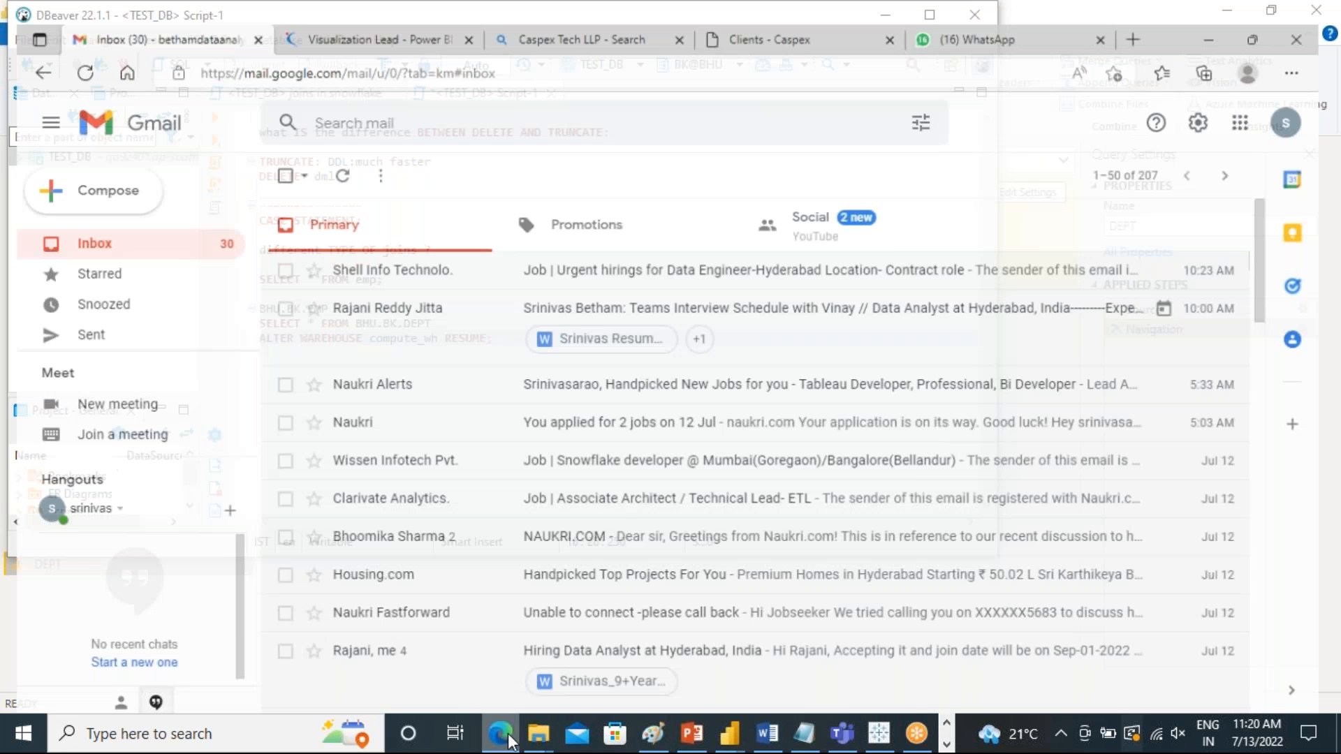
{"action": "left_click", "coordinate": [1148, 15]}
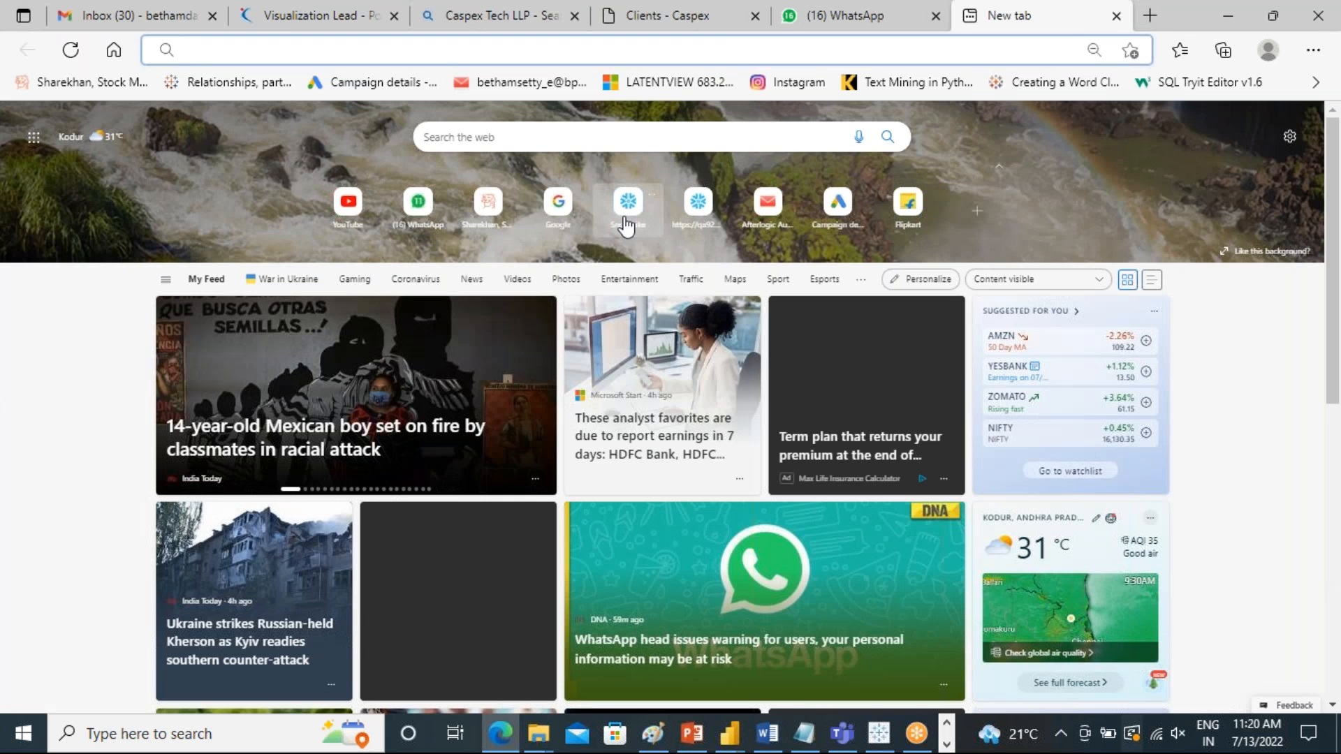
{"action": "left_click", "coordinate": [700, 204]}
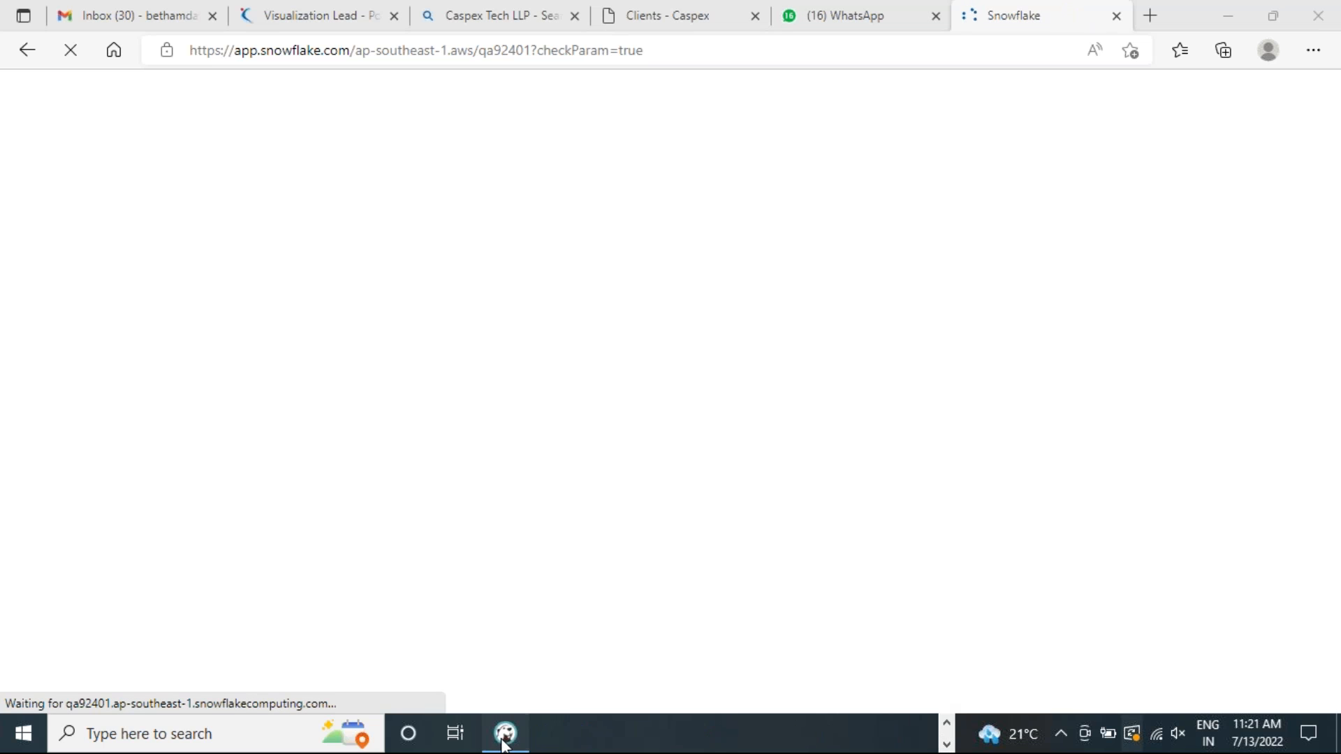
Switch back to DBeaver and run the ALTER WAREHOUSE compute_wh RESUME statement
{"action": "left_click", "coordinate": [508, 736]}
{"action": "left_click_drag", "start_coordinate": [514, 338], "coordinate": [236, 351]}
{"action": "left_click", "coordinate": [214, 118]}
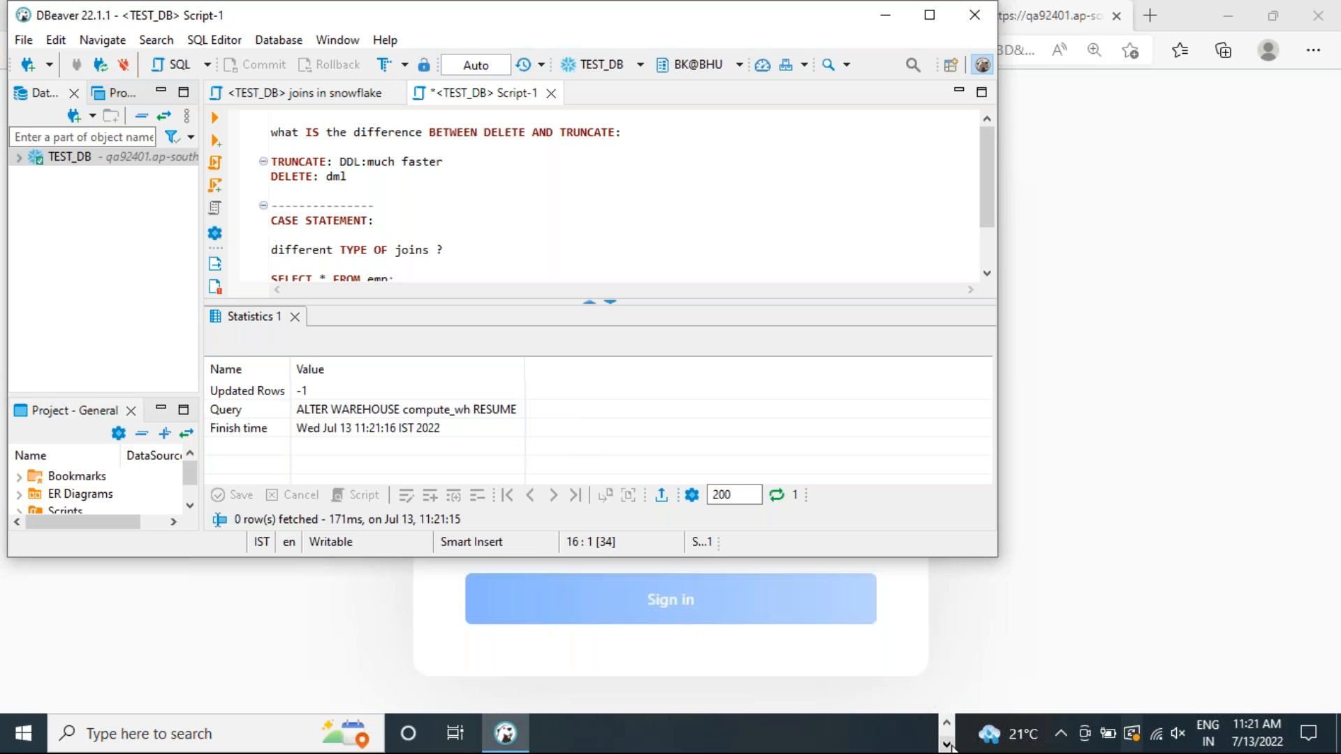
{"action": "left_click", "coordinate": [947, 723]}
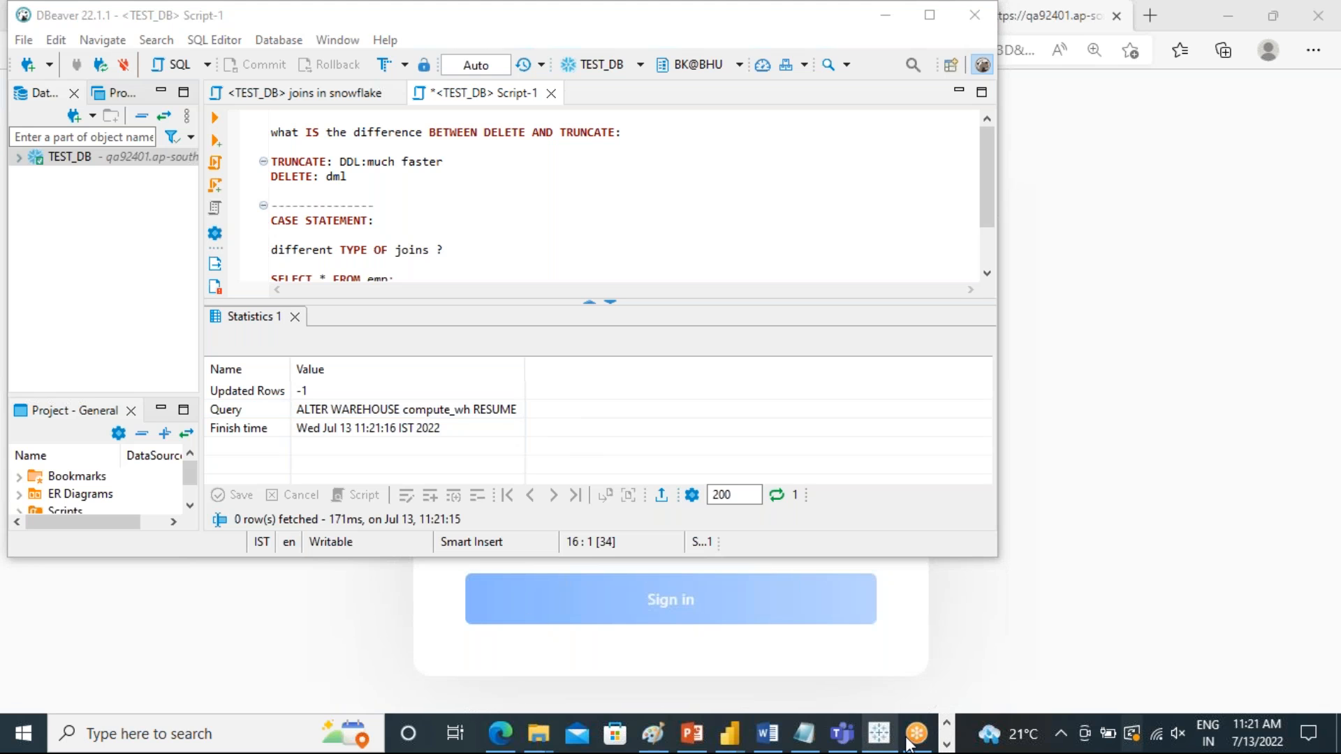
Switch to the Power Query Editor, open the DEPT query's navigation settings and reselect the DEPT table in the BK schema
{"action": "mouse_move", "coordinate": [726, 740]}
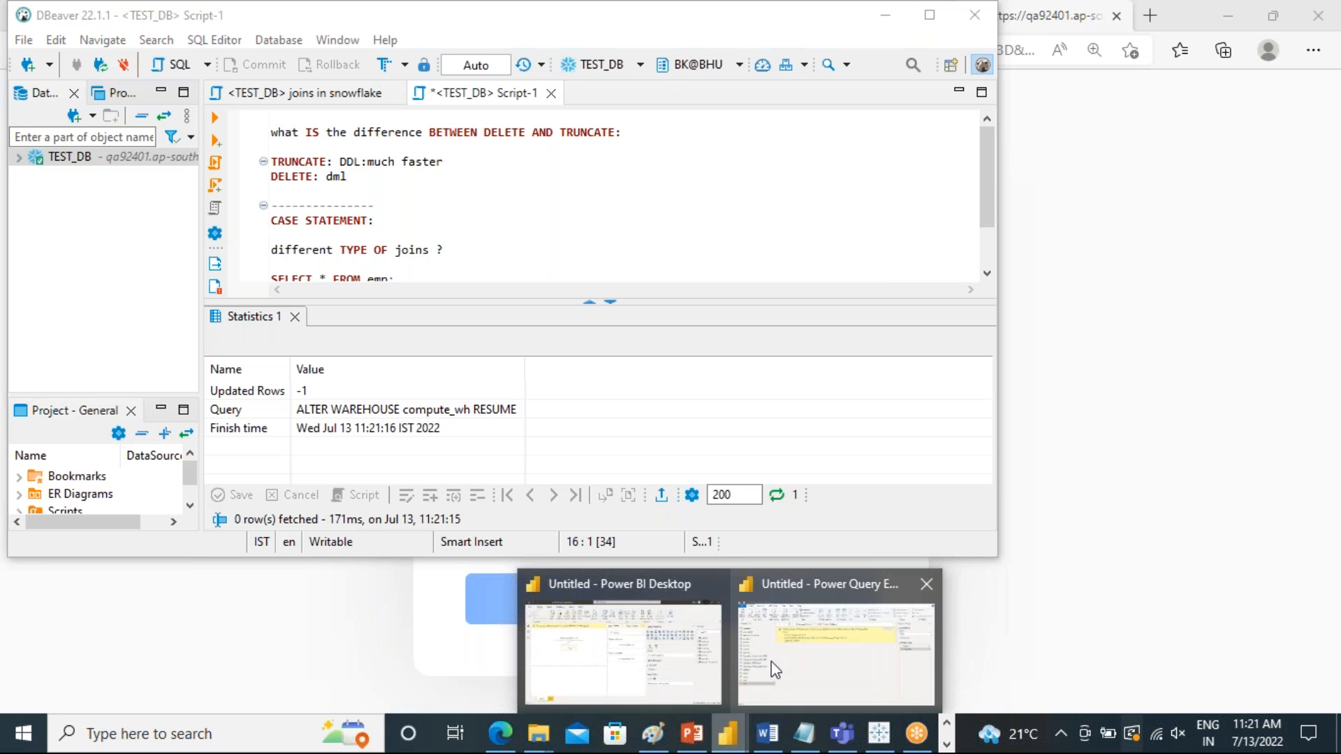
{"action": "left_click", "coordinate": [823, 658]}
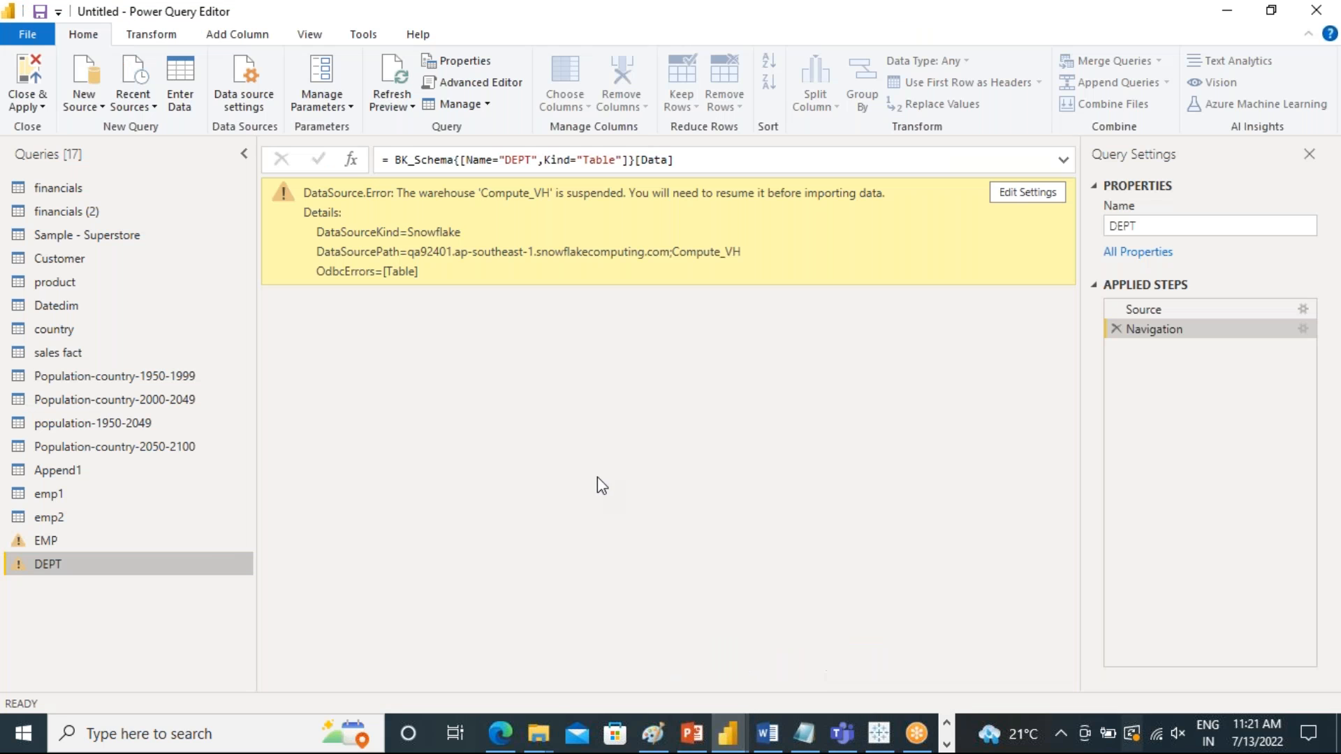
{"action": "left_click", "coordinate": [1023, 193]}
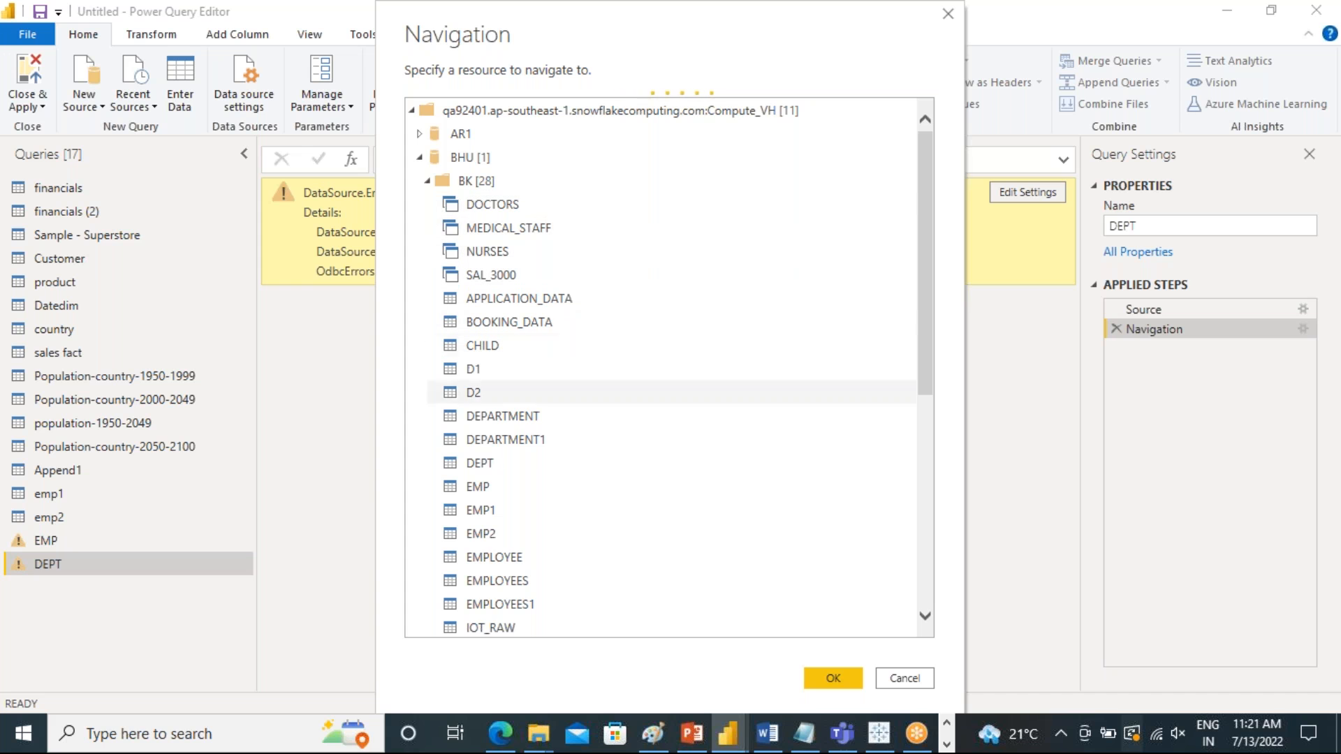
{"action": "left_click", "coordinate": [489, 462]}
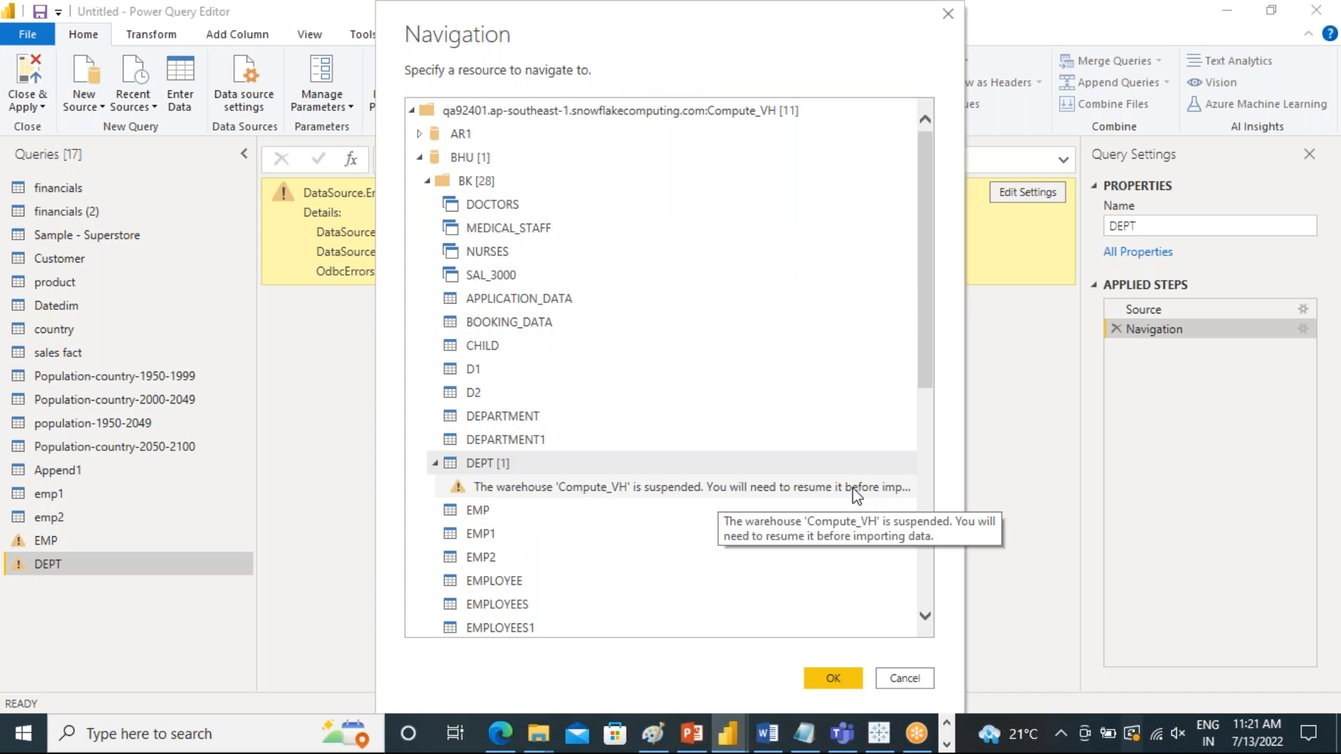
{"action": "left_click", "coordinate": [488, 507]}
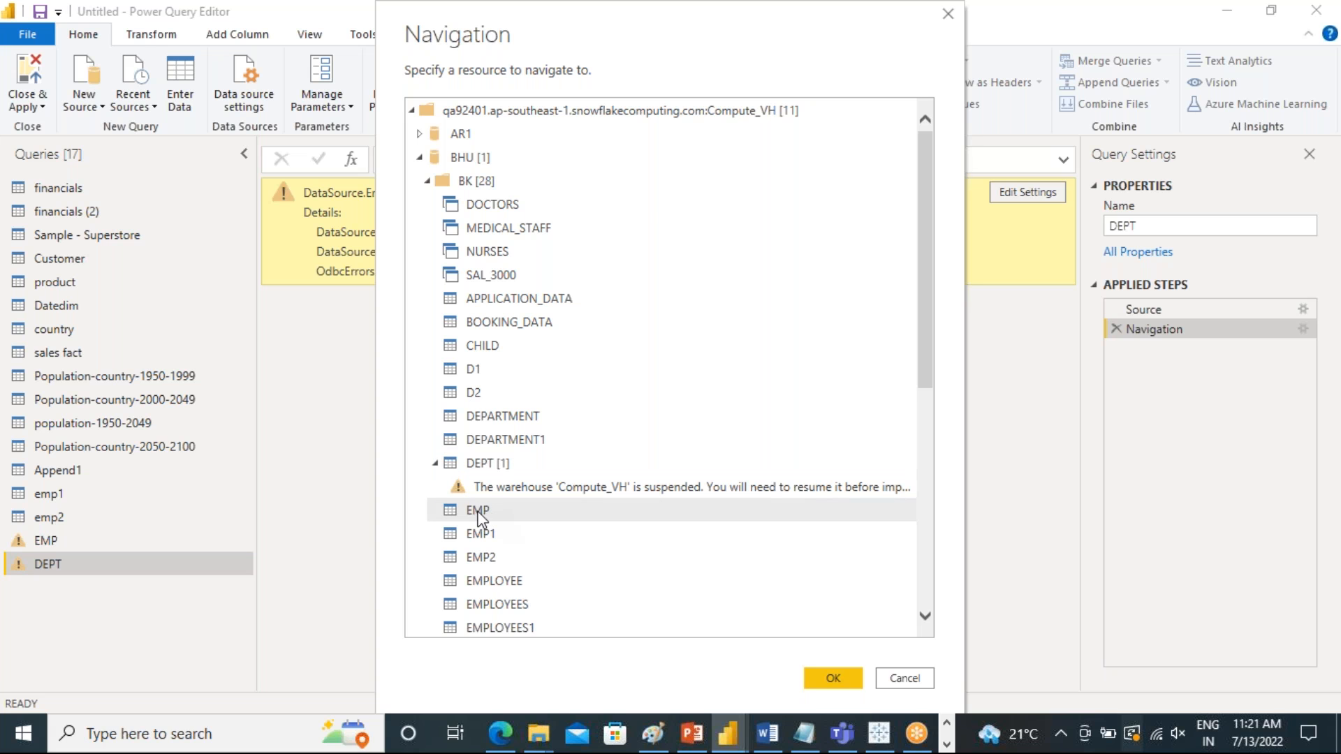
{"action": "left_click", "coordinate": [435, 464]}
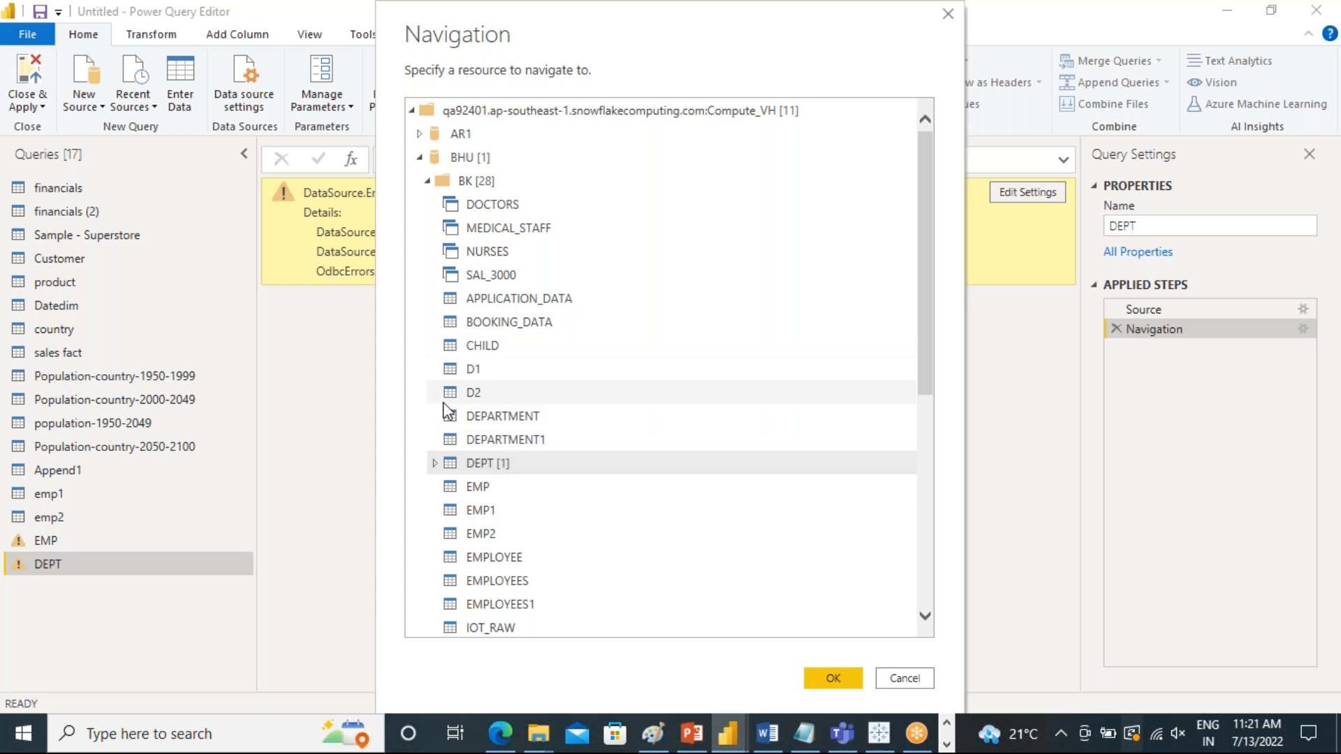
Point the DEPT query's Navigation step to the EMP table in BHU's BK schema and apply it
{"action": "left_click", "coordinate": [428, 181]}
{"action": "left_click", "coordinate": [427, 181]}
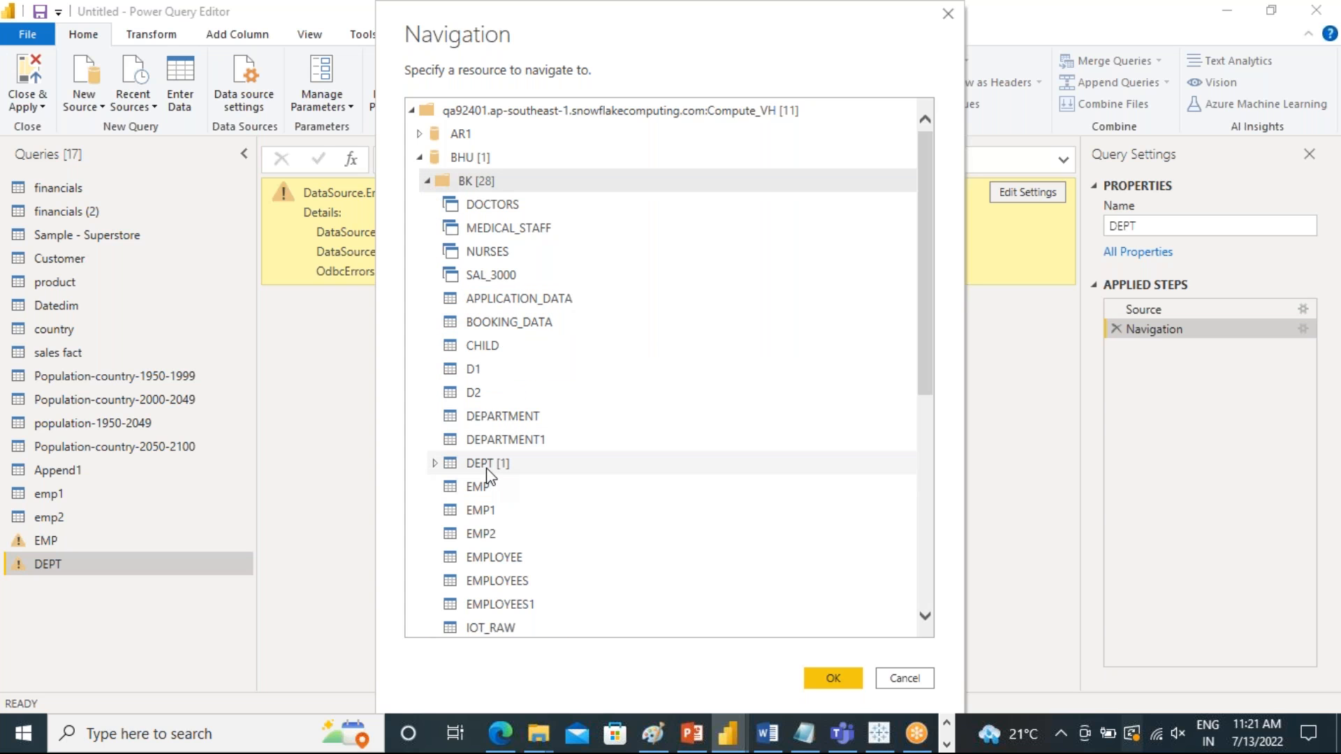
{"action": "left_click", "coordinate": [481, 494]}
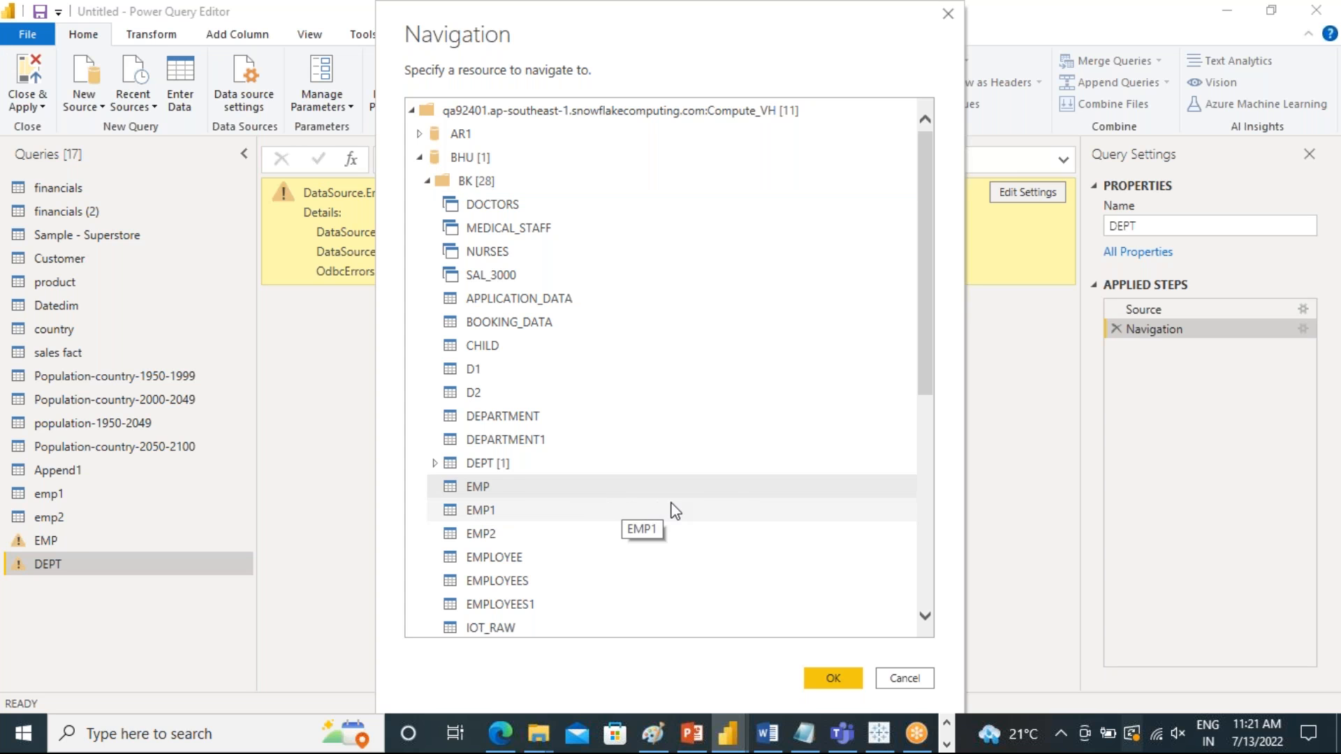
{"action": "left_click", "coordinate": [488, 462]}
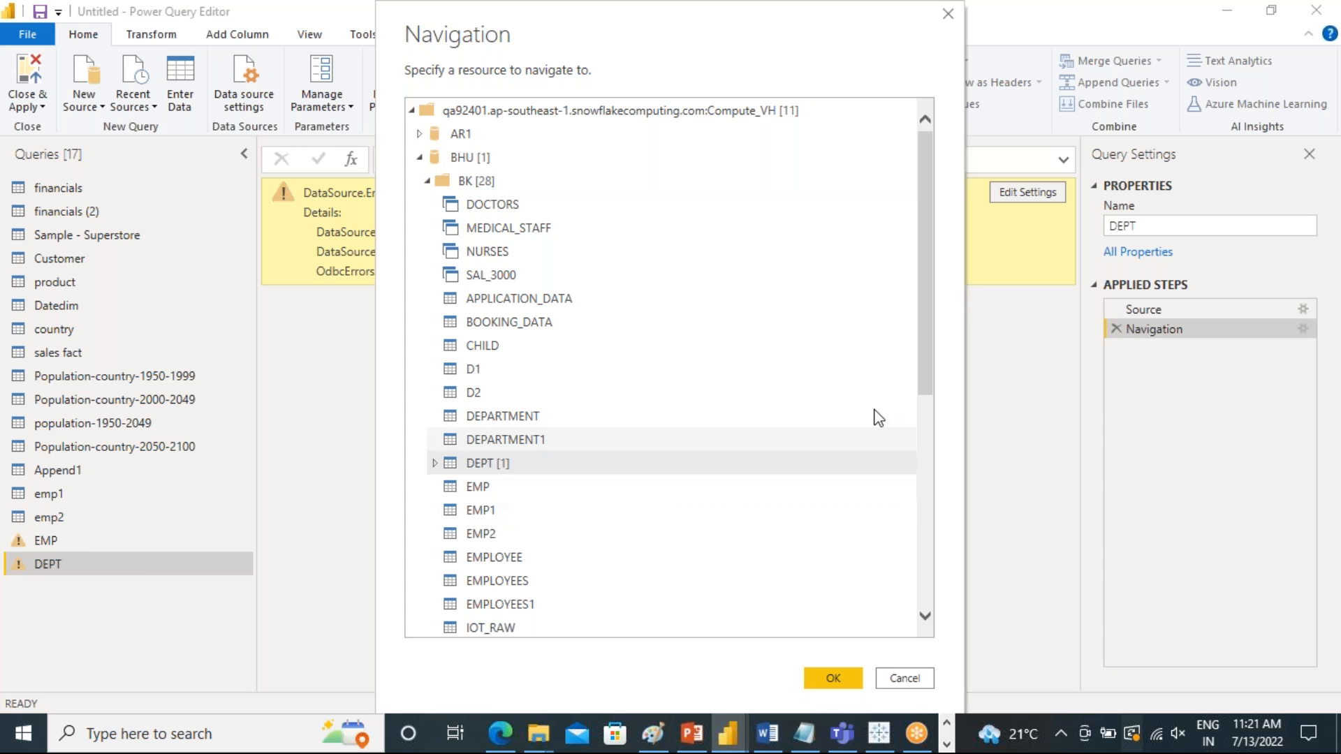
{"action": "left_click_drag", "start_coordinate": [930, 347], "coordinate": [916, 391]}
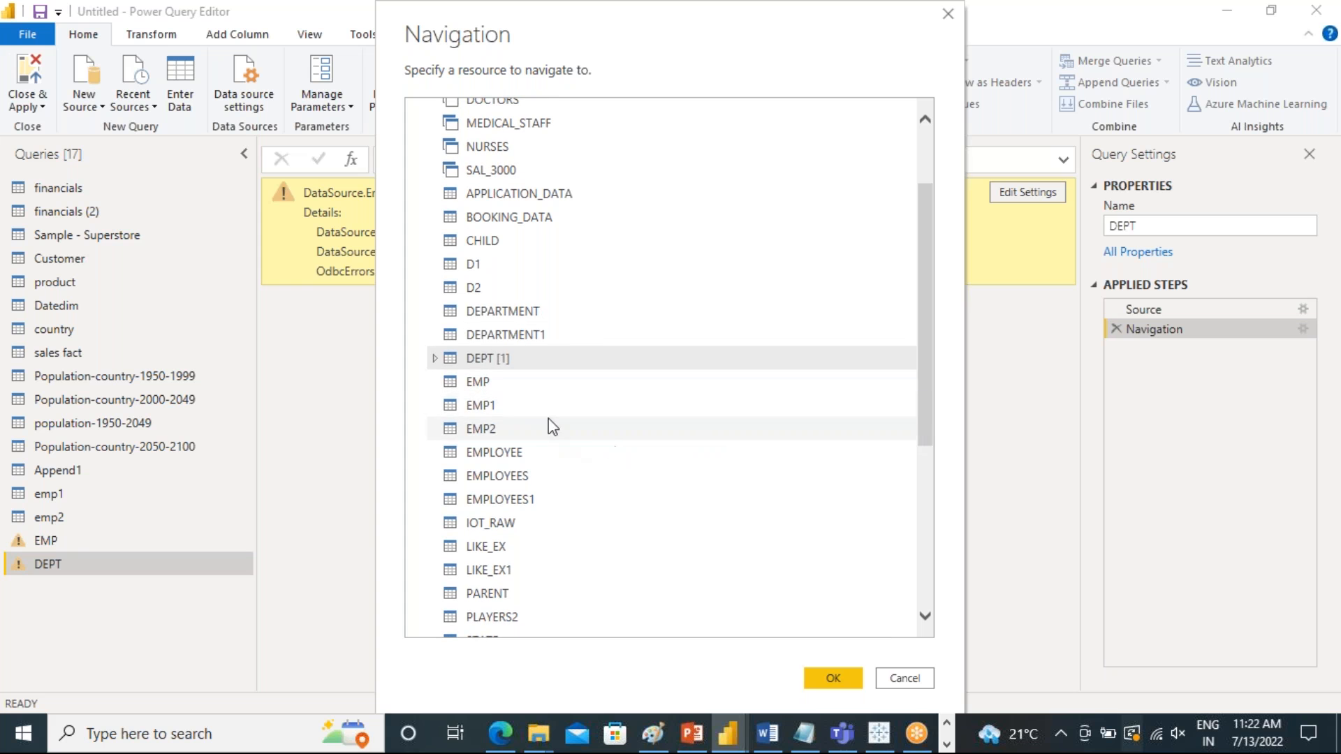
{"action": "left_click", "coordinate": [475, 381]}
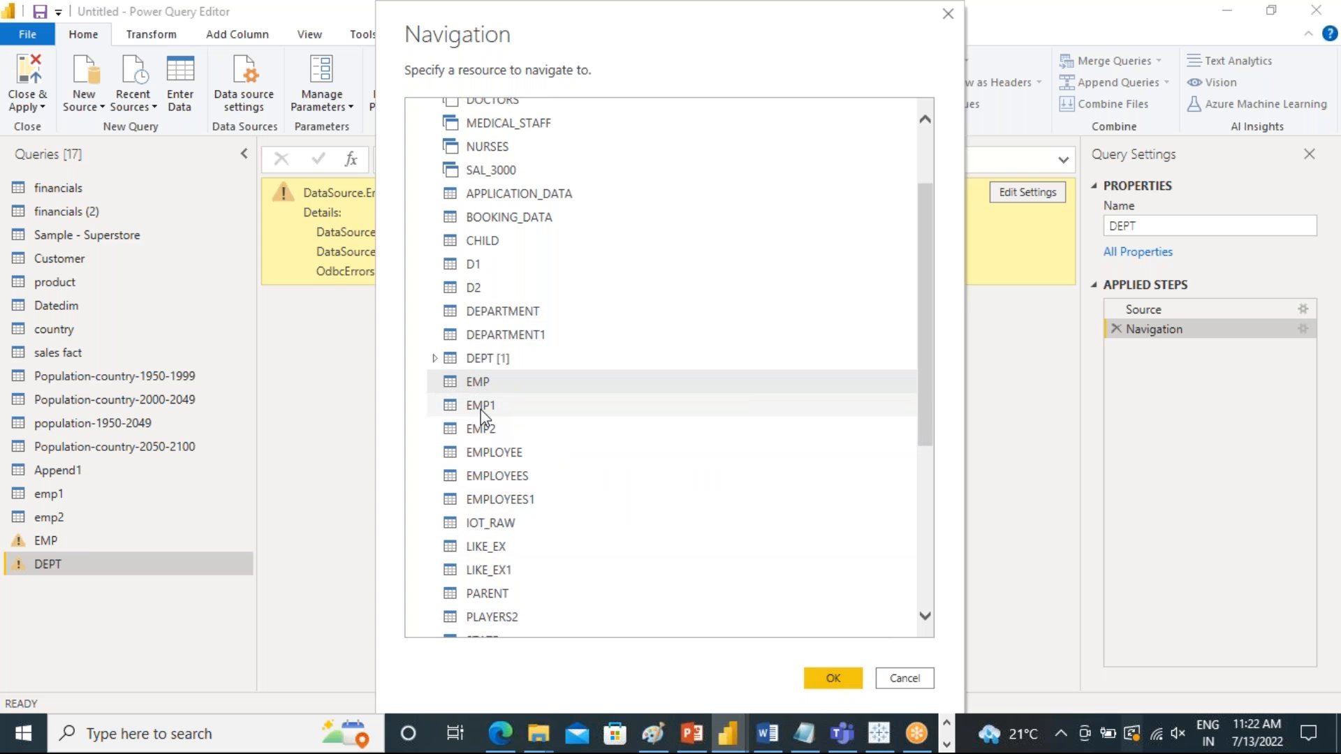
{"action": "left_click", "coordinate": [478, 359]}
{"action": "left_click", "coordinate": [479, 382]}
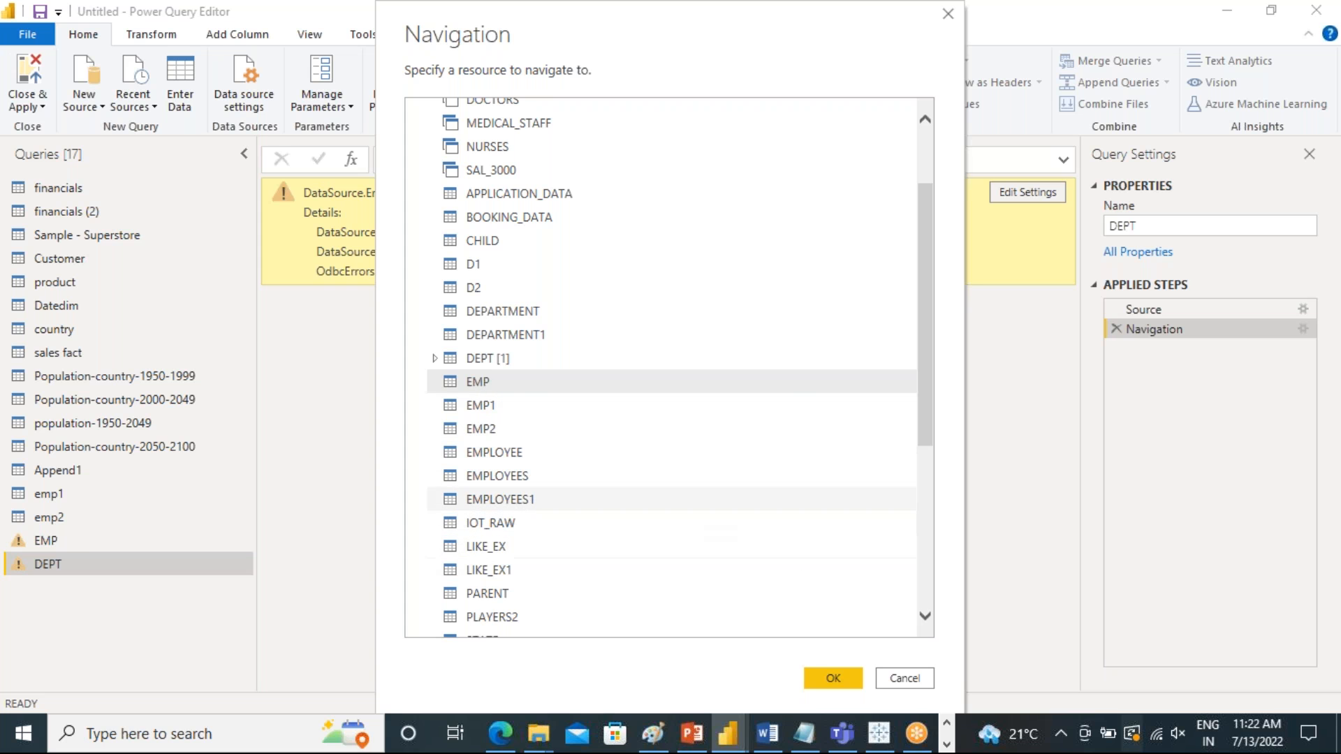
{"action": "left_click", "coordinate": [830, 675]}
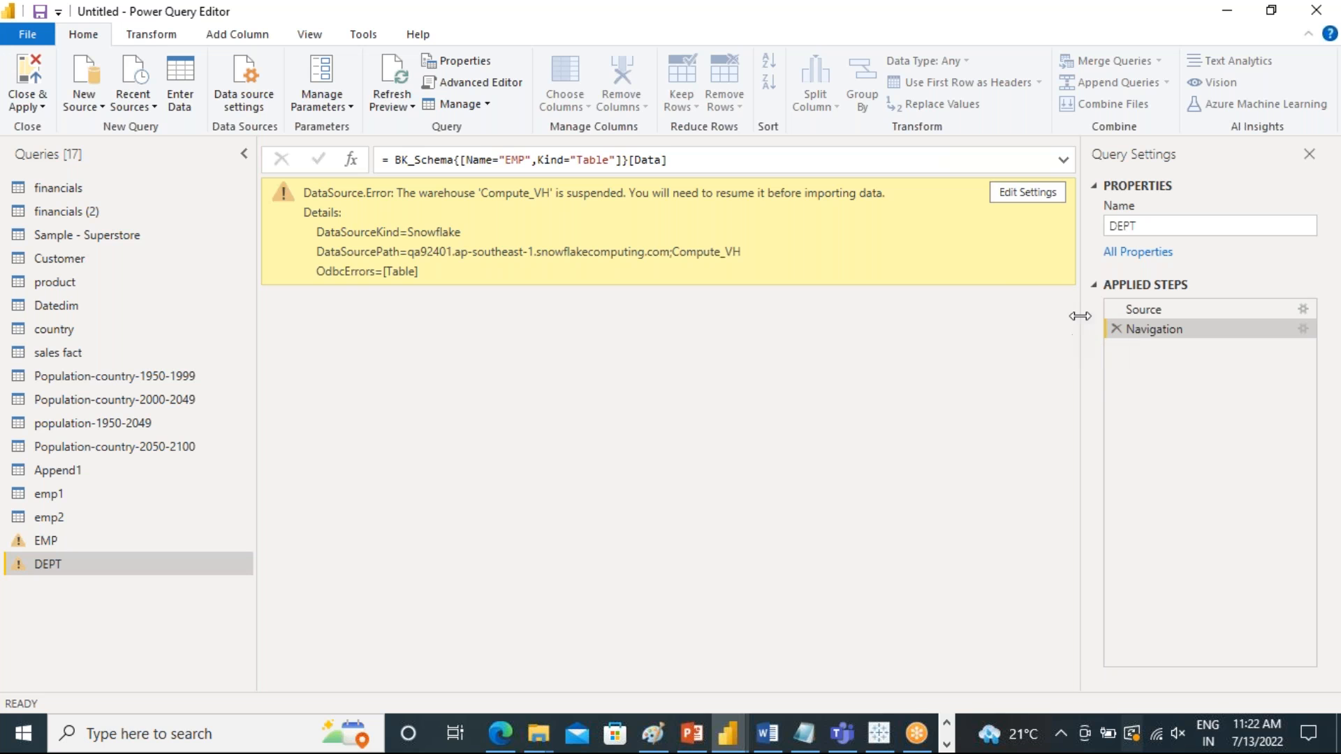
{"action": "left_click", "coordinate": [1064, 162]}
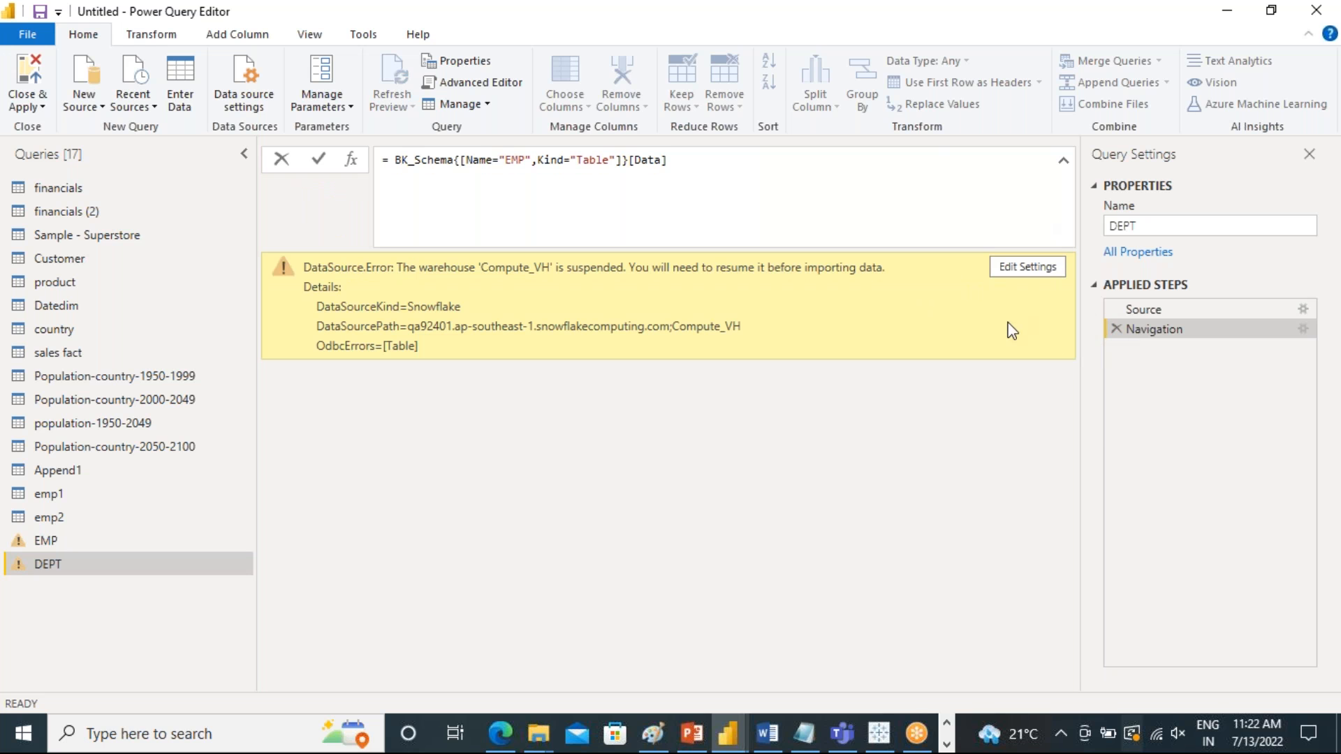
{"action": "left_click", "coordinate": [1032, 267]}
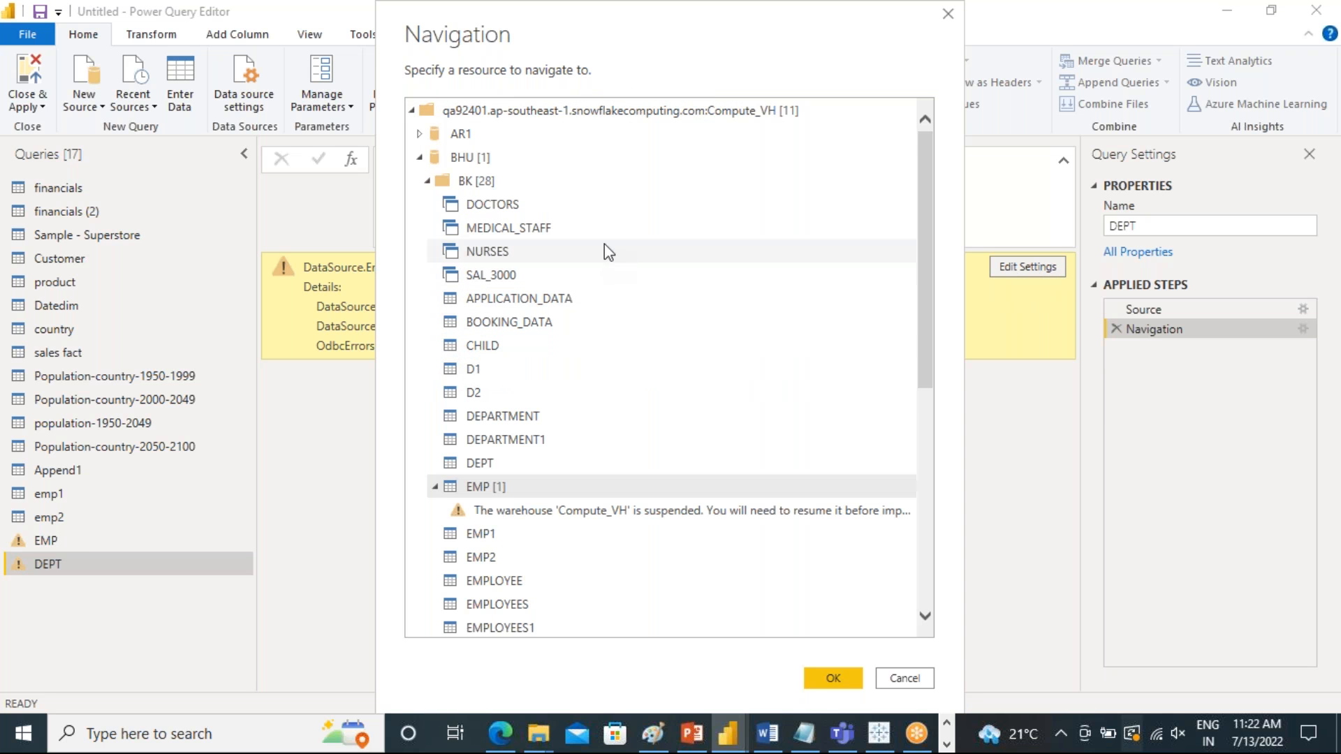
{"action": "left_click", "coordinate": [411, 111]}
{"action": "left_click", "coordinate": [412, 111]}
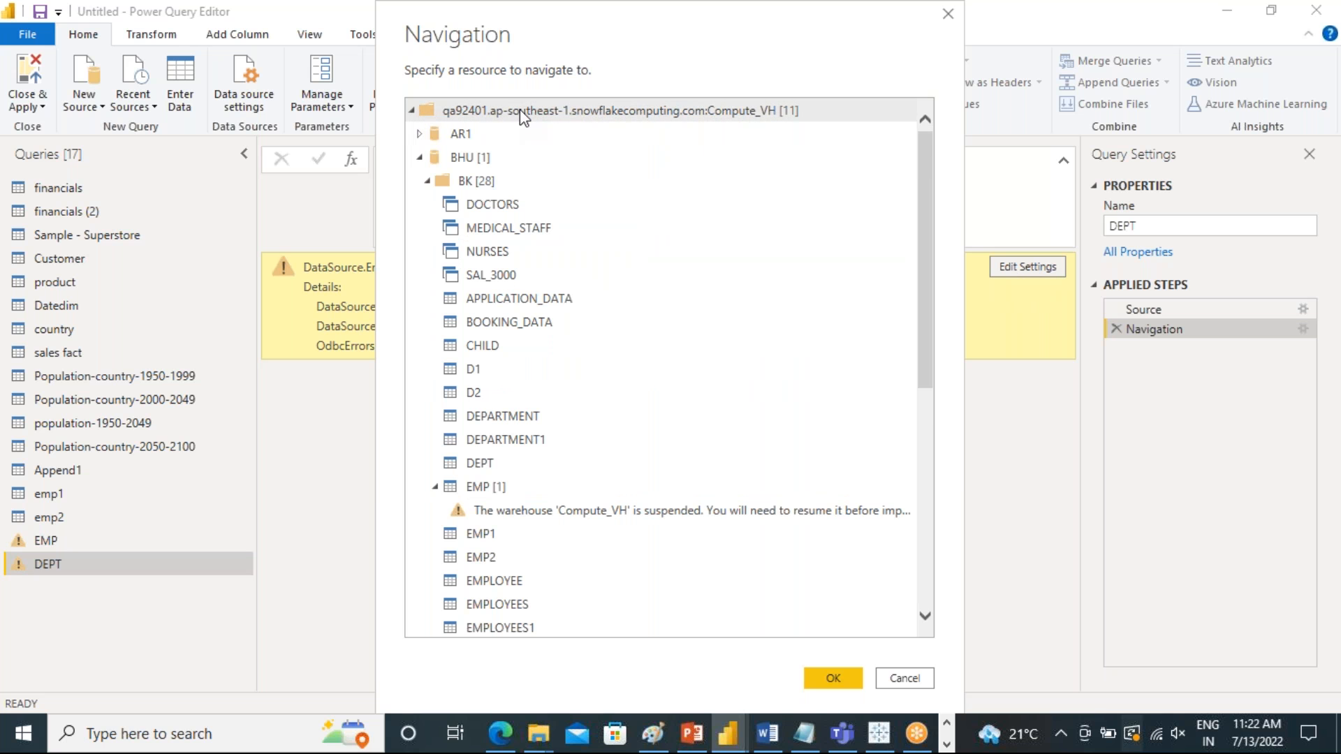
{"action": "left_click", "coordinate": [896, 678]}
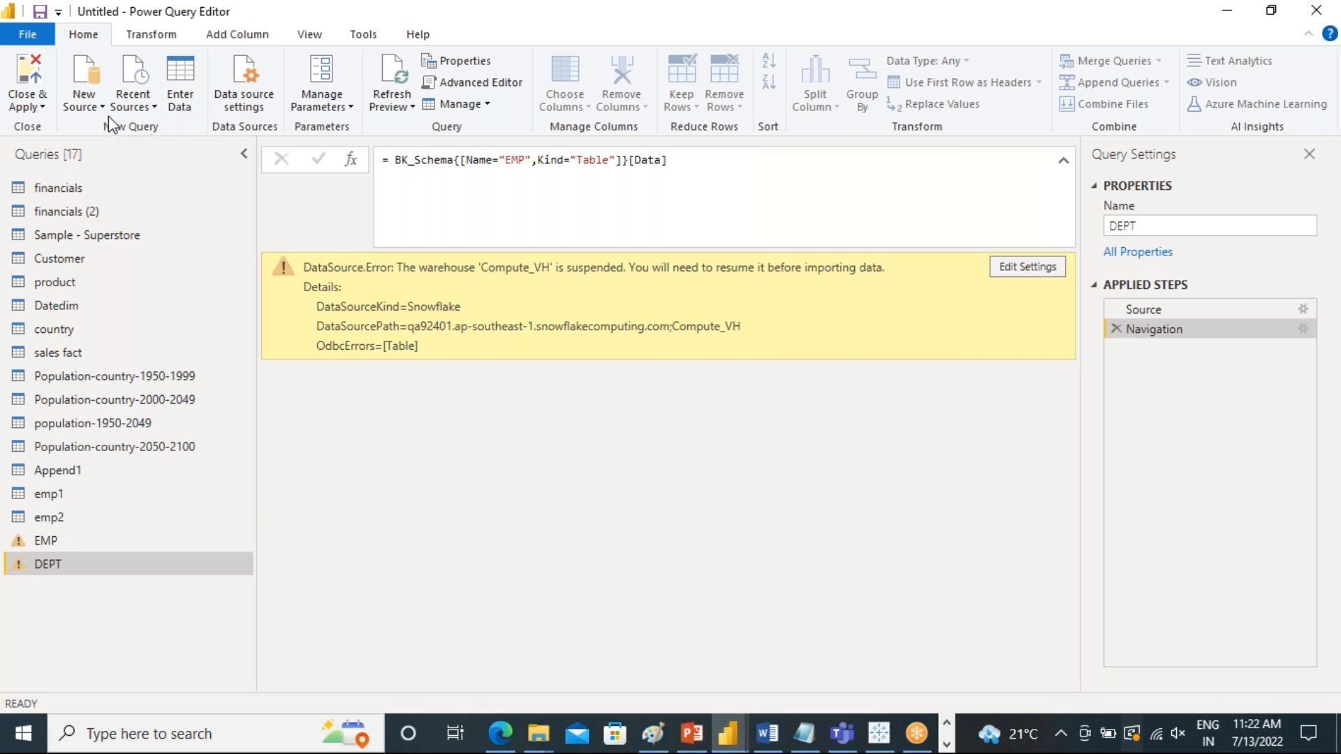
Start a new data source connection using the Snowflake database connector
{"action": "left_click", "coordinate": [89, 104]}
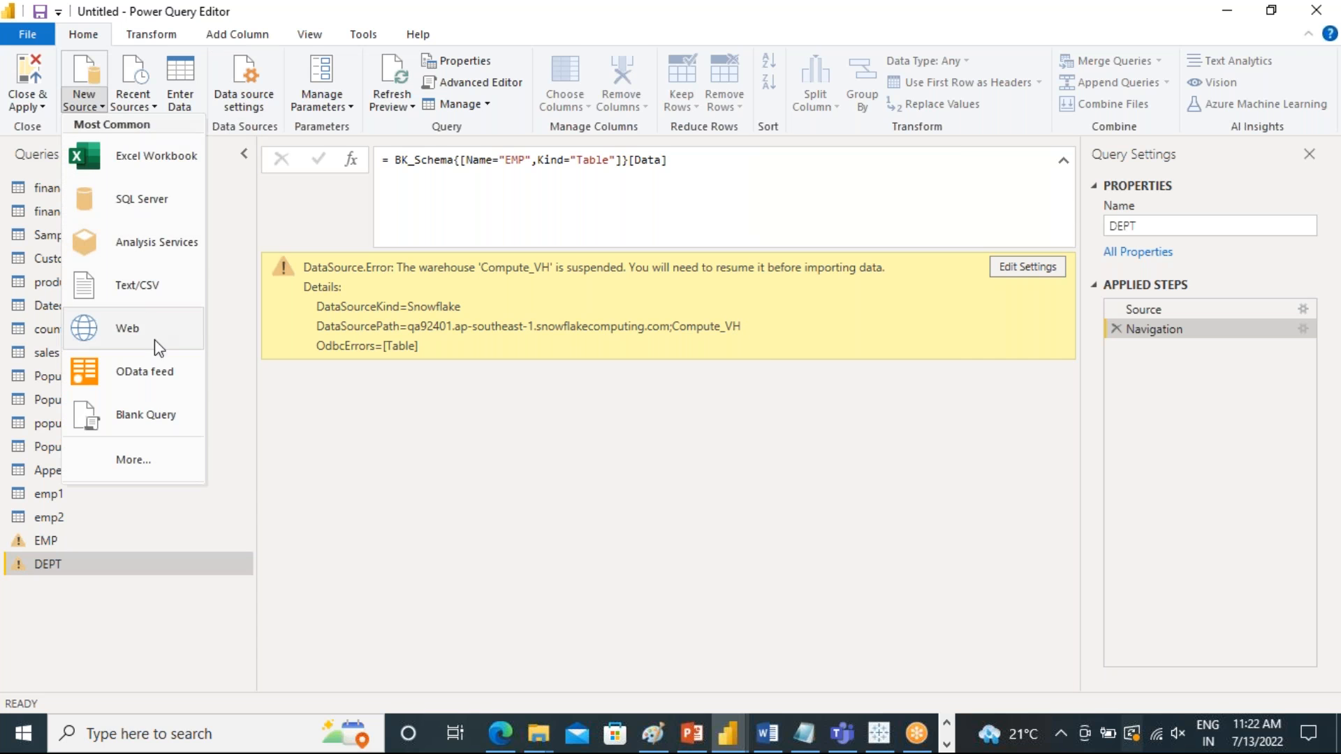
{"action": "left_click", "coordinate": [154, 462]}
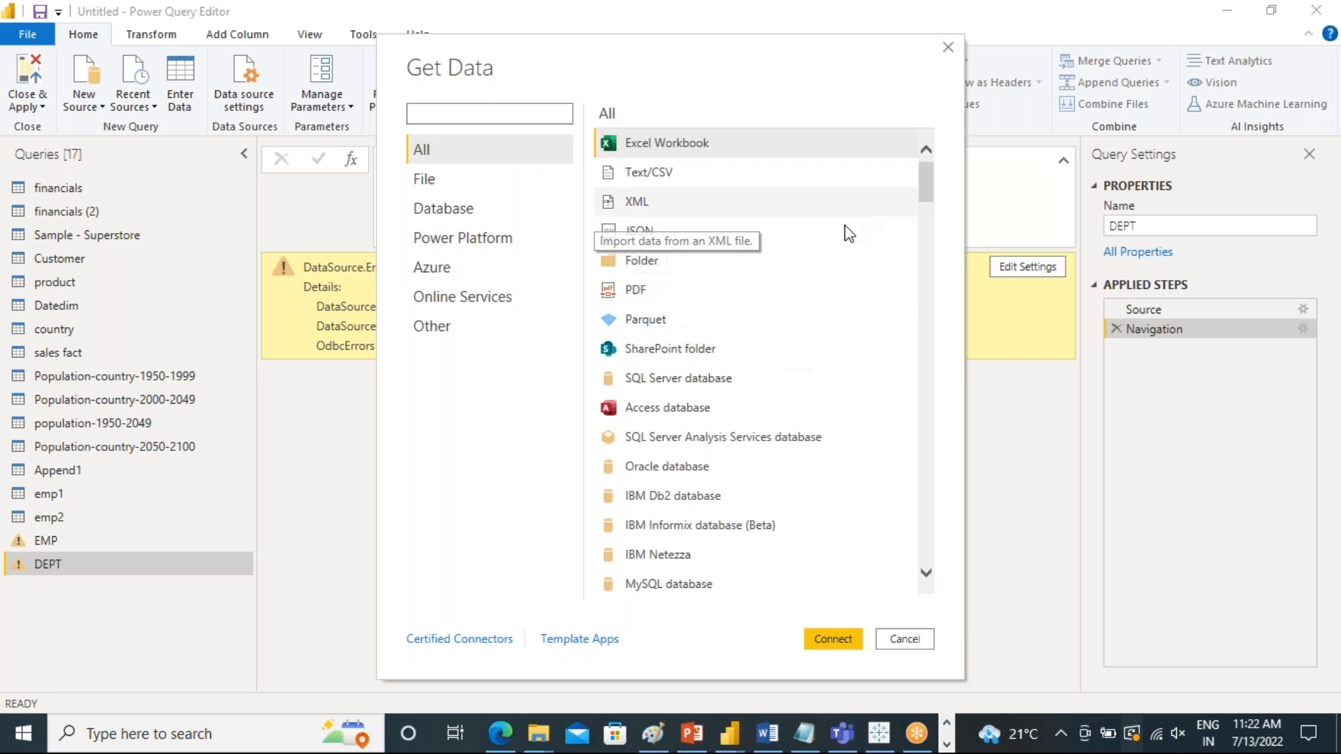
{"action": "scroll", "coordinate": [848, 234], "scroll_direction": "down", "scroll_amount": 8}
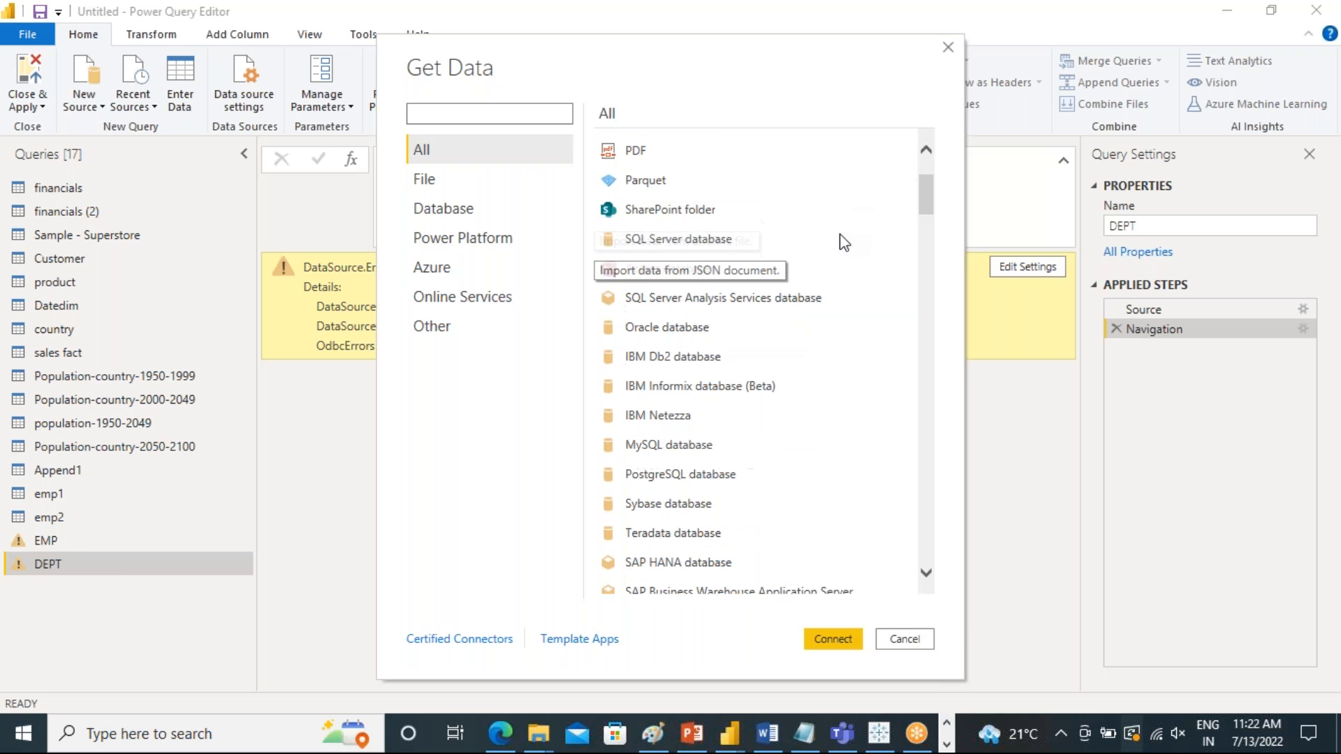
{"action": "left_click", "coordinate": [438, 210]}
{"action": "left_click", "coordinate": [664, 144]}
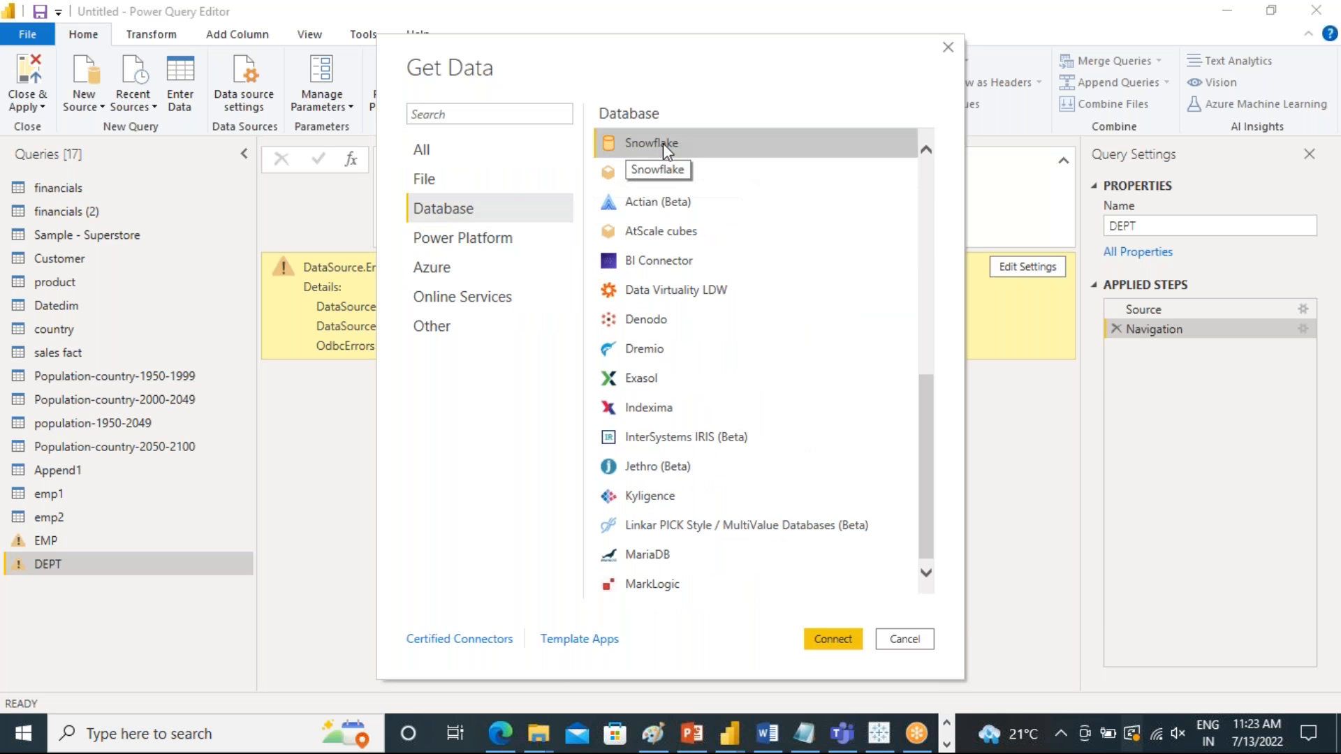
{"action": "left_click", "coordinate": [820, 637]}
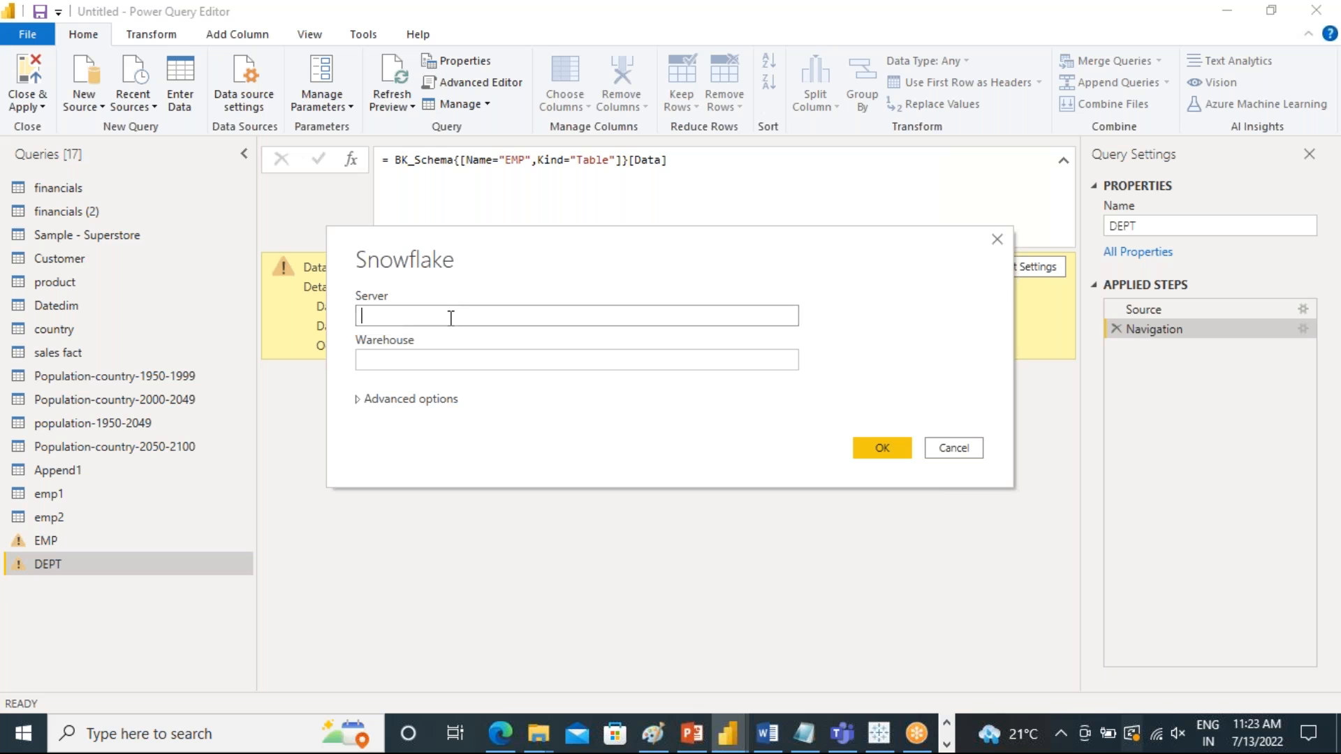
Paste the Snowflake server address, set the warehouse to compute_wh and submit the connection details
{"action": "type", "text": "qa92401.ap-southeast-1.snowflakecomputing.com"}
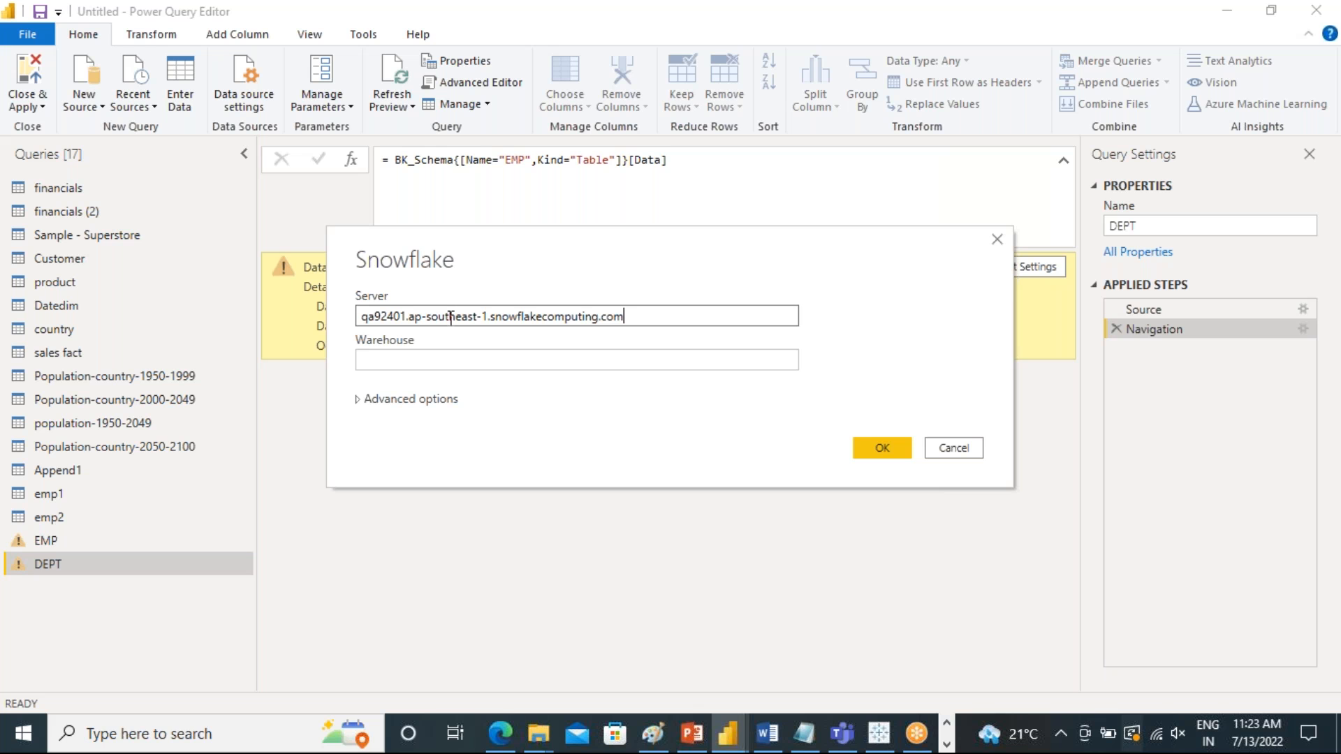
{"action": "left_click", "coordinate": [485, 362]}
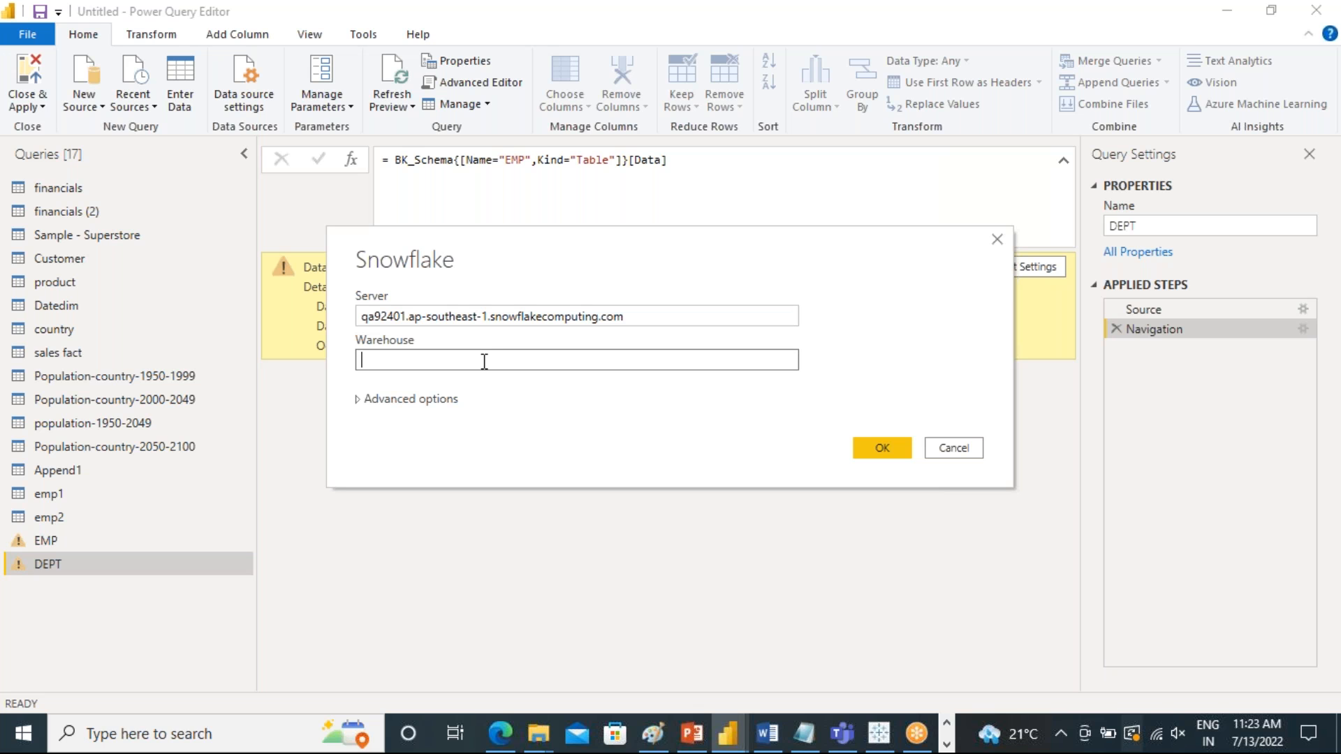
{"action": "type", "text": "compute_wh"}
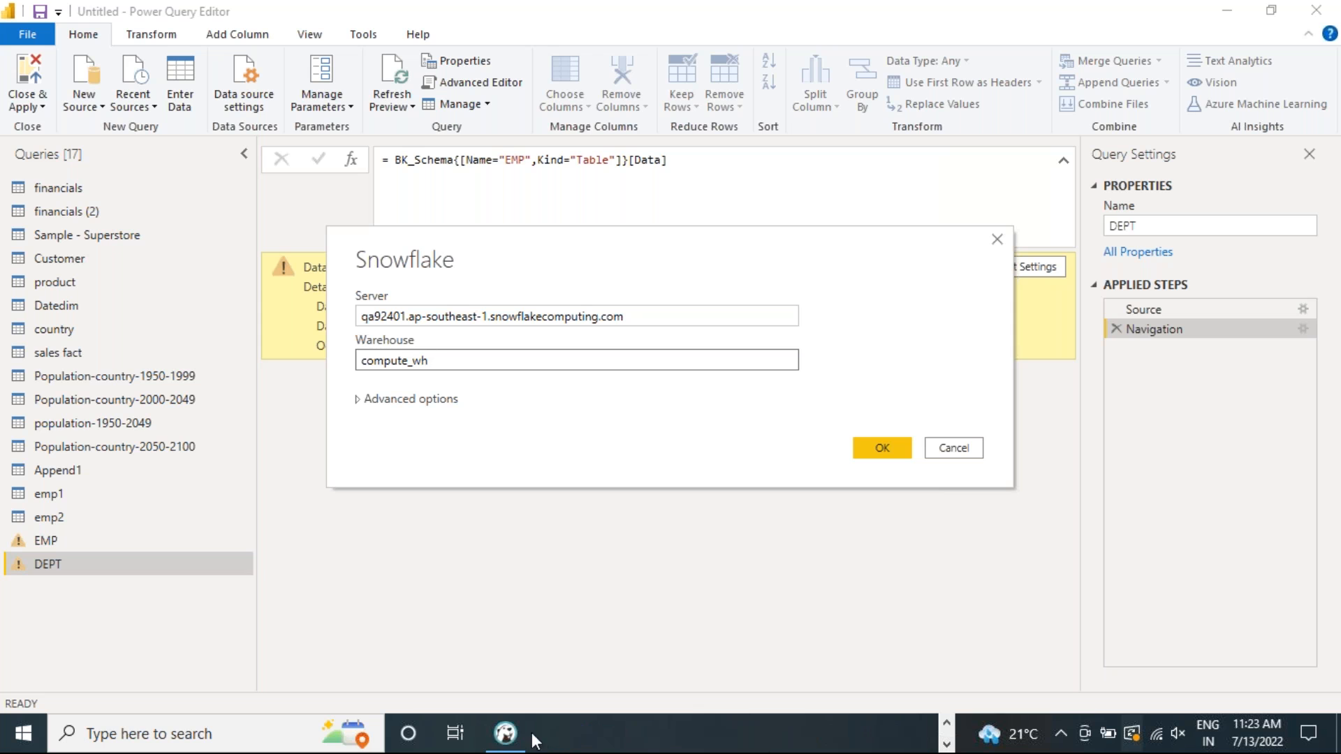
{"action": "left_click", "coordinate": [505, 733]}
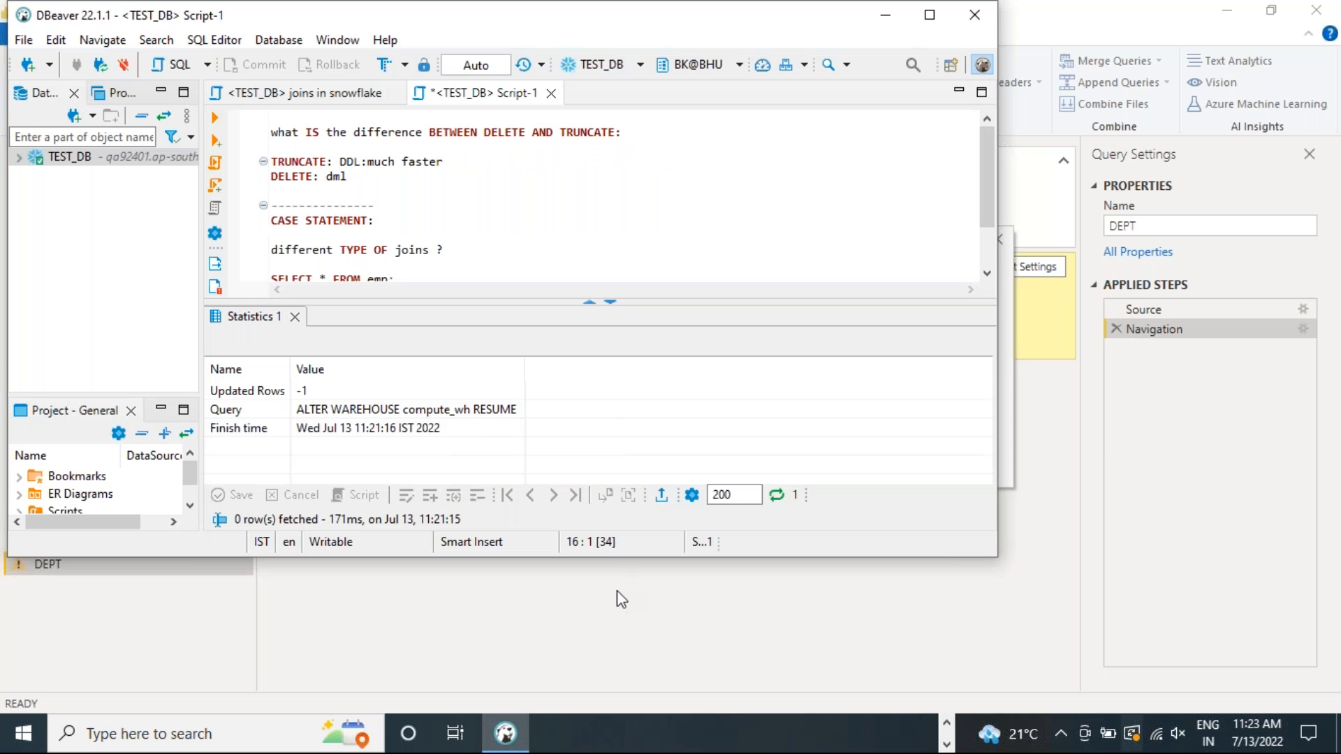
{"action": "left_click", "coordinate": [595, 580]}
{"action": "left_click", "coordinate": [882, 449]}
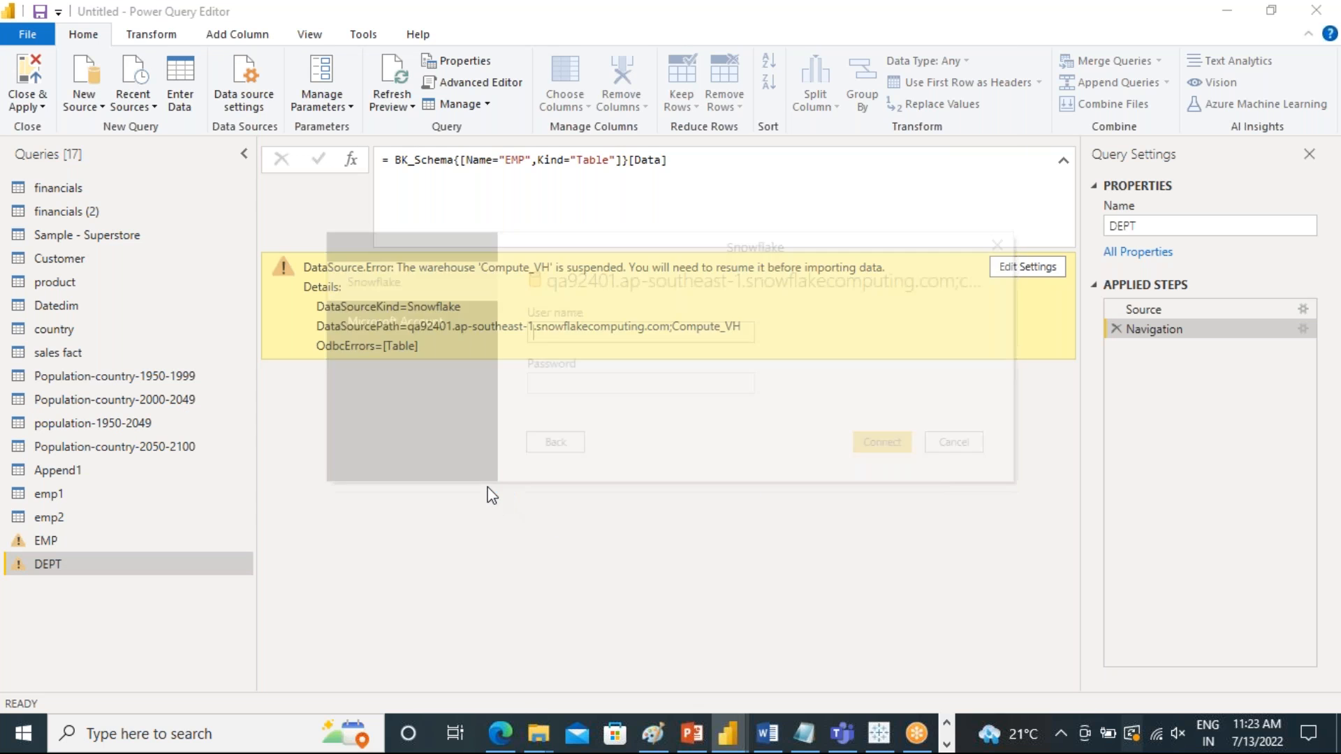
Sign in to the Snowflake source with the account's user name and password
{"action": "left_click", "coordinate": [580, 329]}
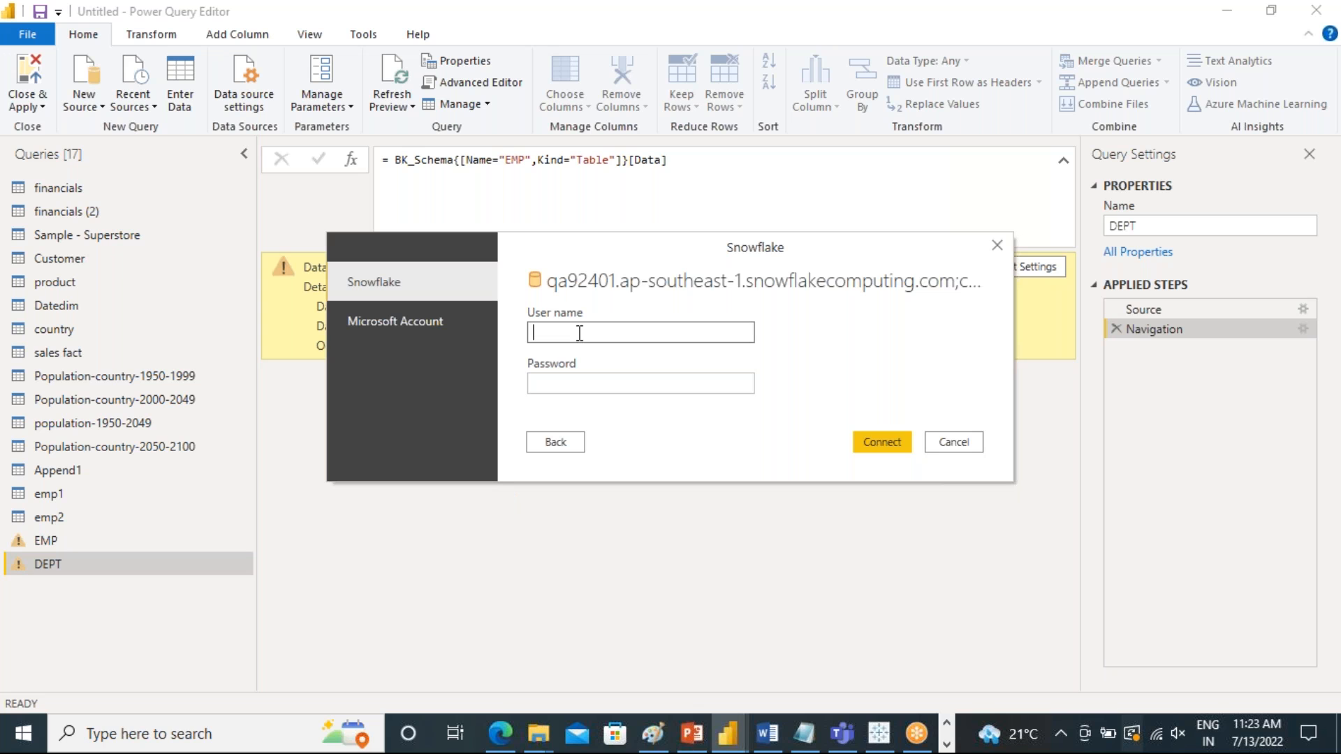
{"action": "type", "text": "bethamsetty3"}
{"action": "left_click", "coordinate": [603, 384]}
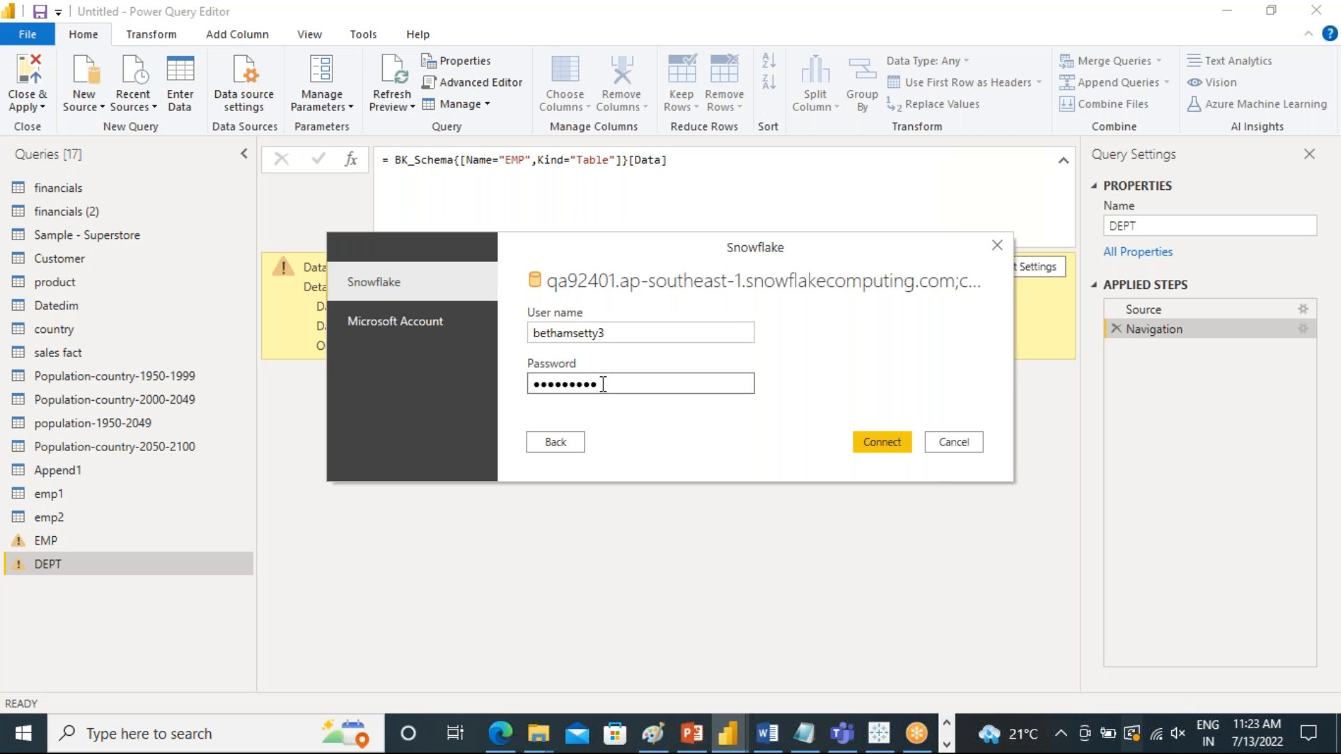
{"action": "left_click", "coordinate": [895, 443]}
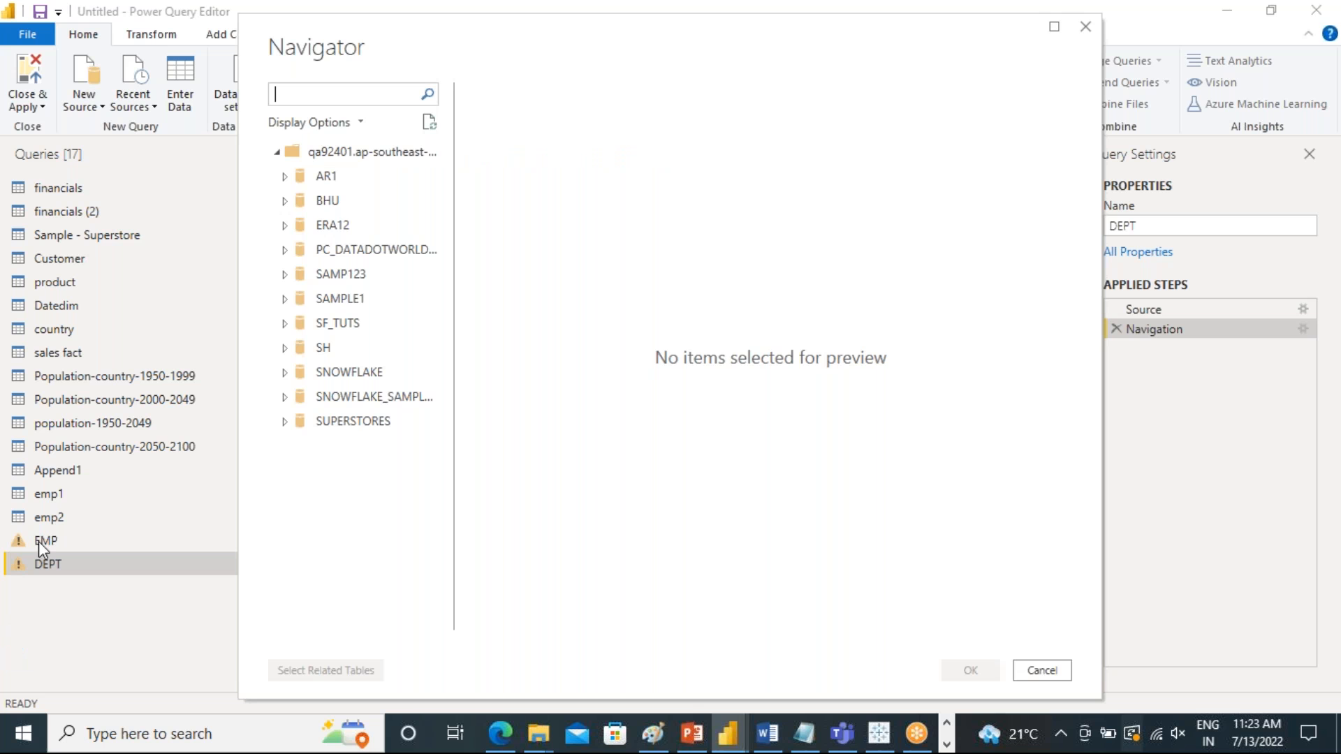
Load the DEPT and EMP tables from the BHU database's BK schema using Import mode
{"action": "left_click", "coordinate": [285, 202]}
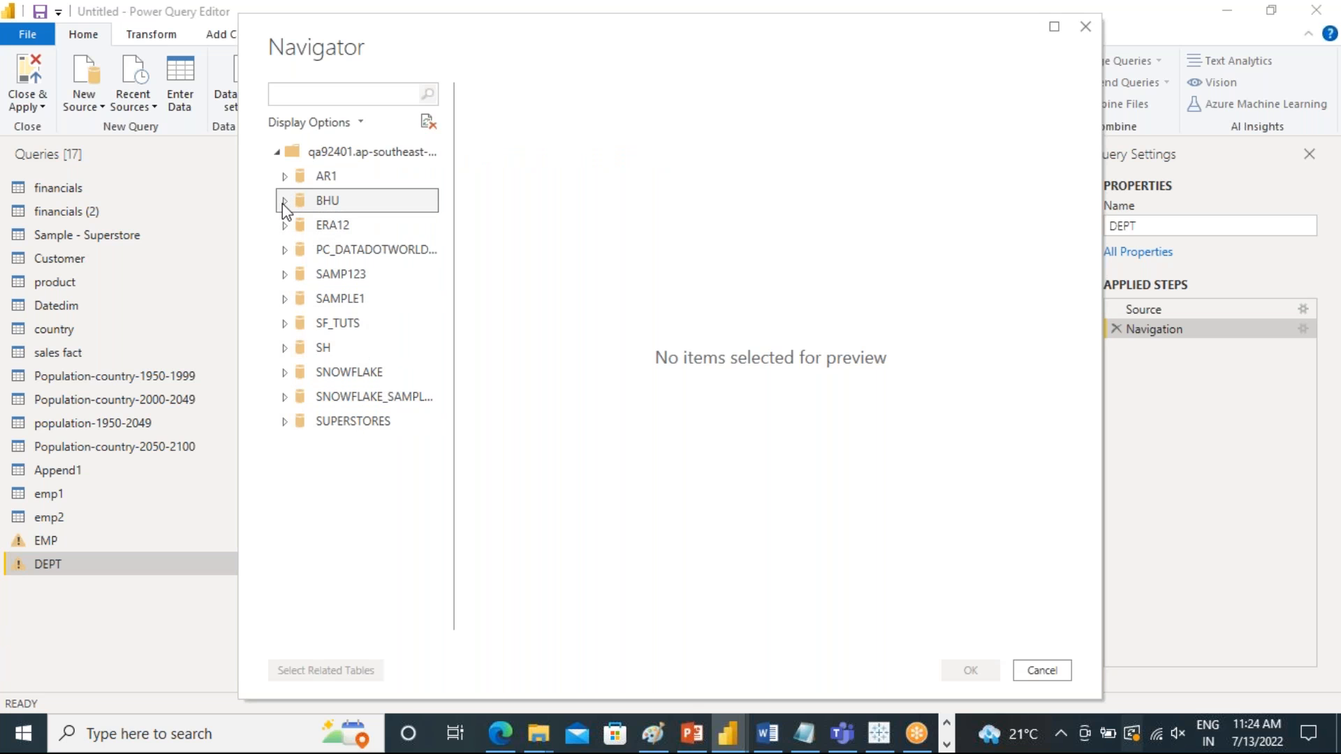
{"action": "left_click", "coordinate": [293, 227]}
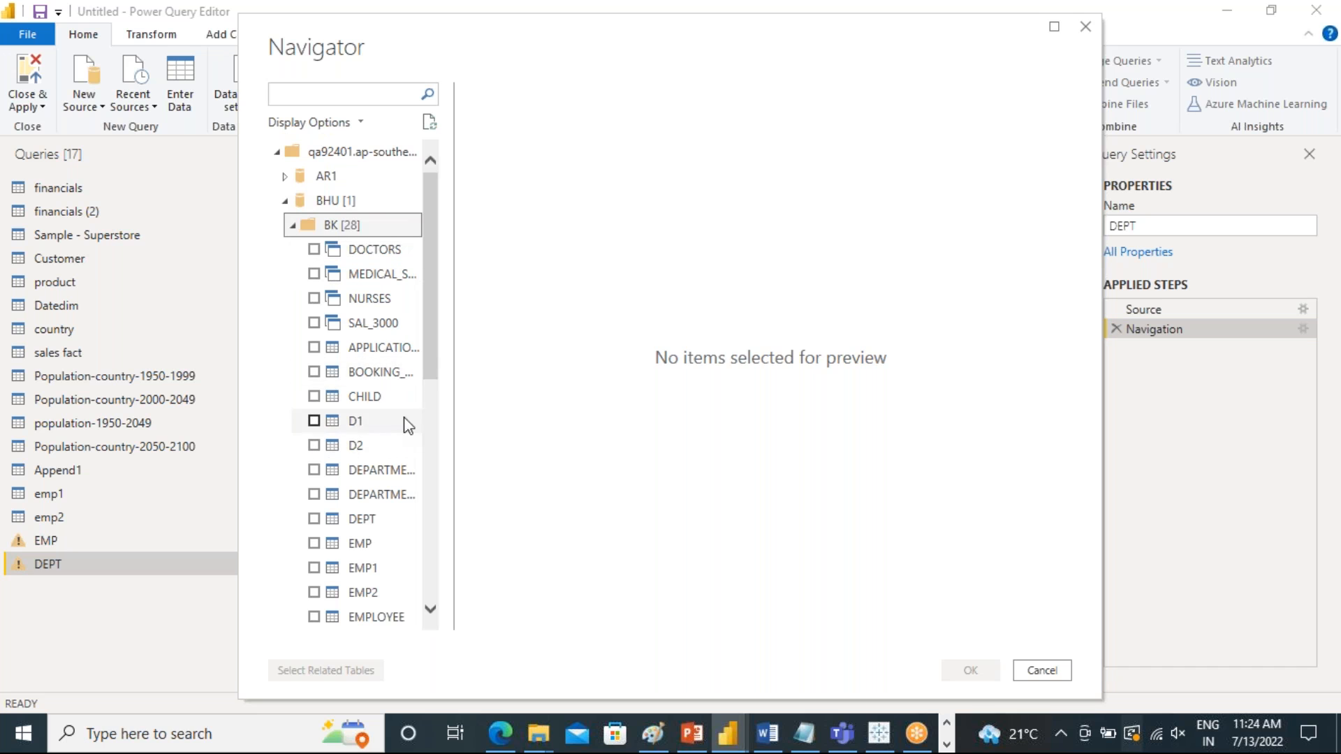
{"action": "left_click", "coordinate": [316, 521]}
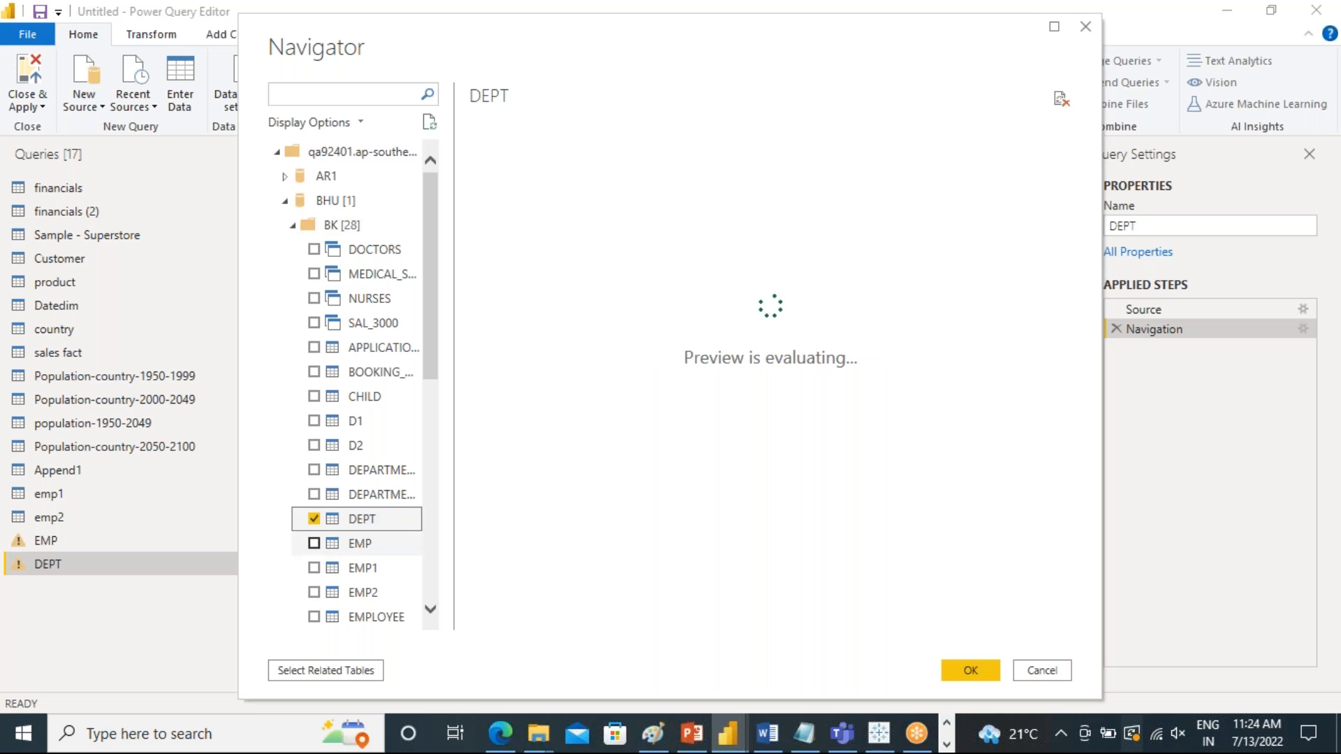
{"action": "left_click", "coordinate": [314, 544]}
{"action": "left_click", "coordinate": [970, 671]}
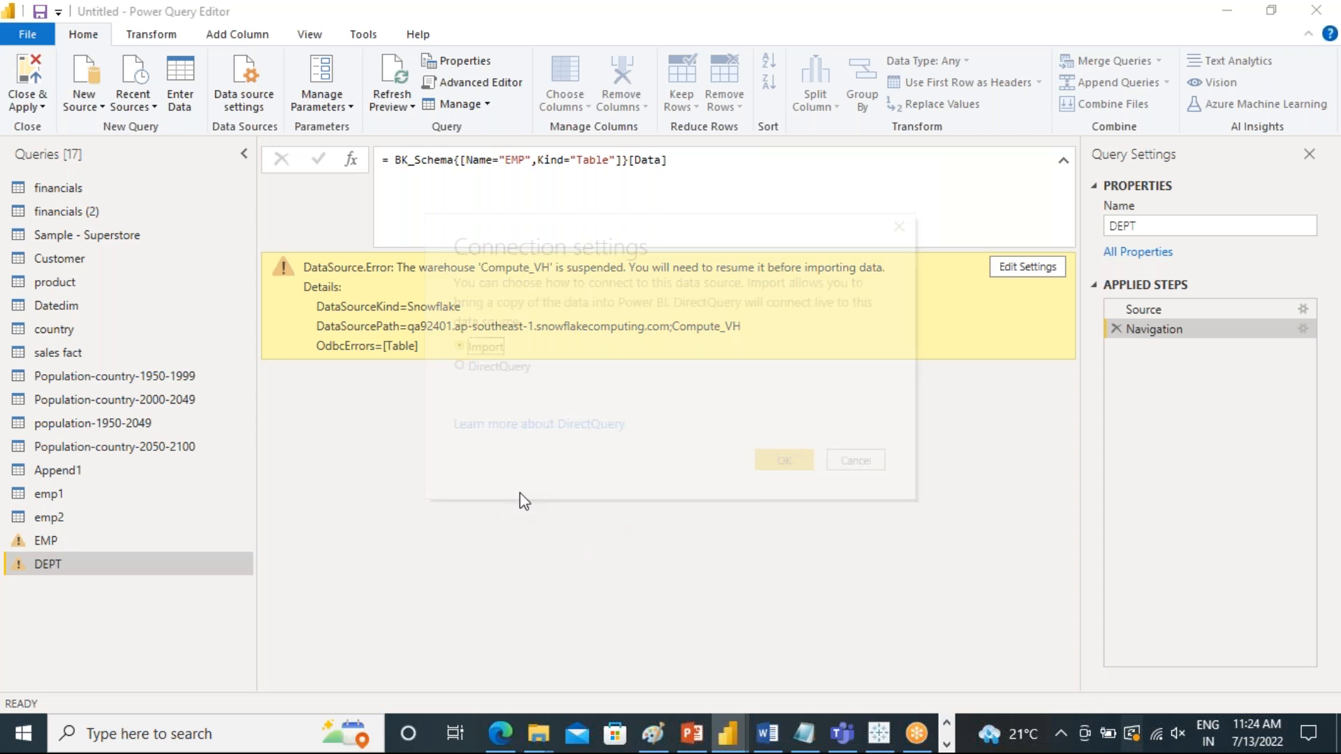
{"action": "left_click", "coordinate": [775, 465]}
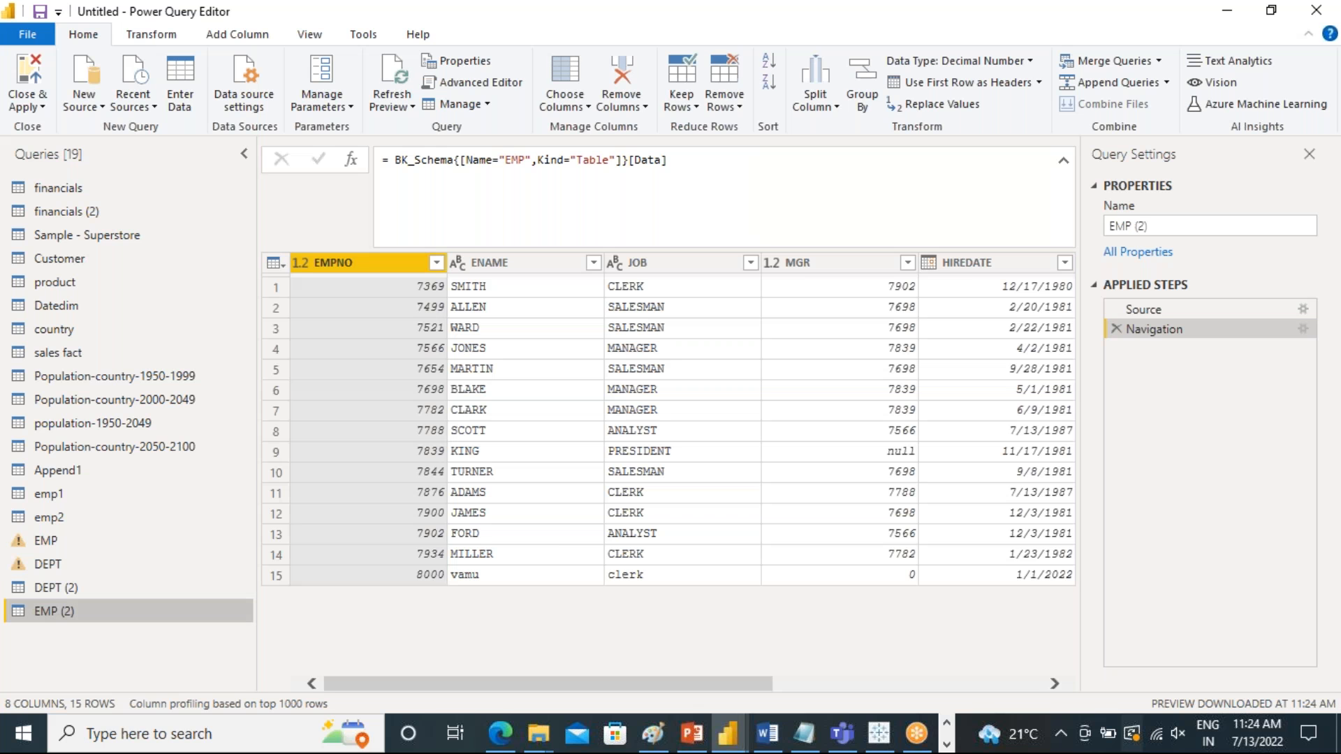
Delete the failed DEPT and EMP queries from the query list
{"action": "left_click", "coordinate": [51, 565]}
{"action": "right_click", "coordinate": [50, 565]}
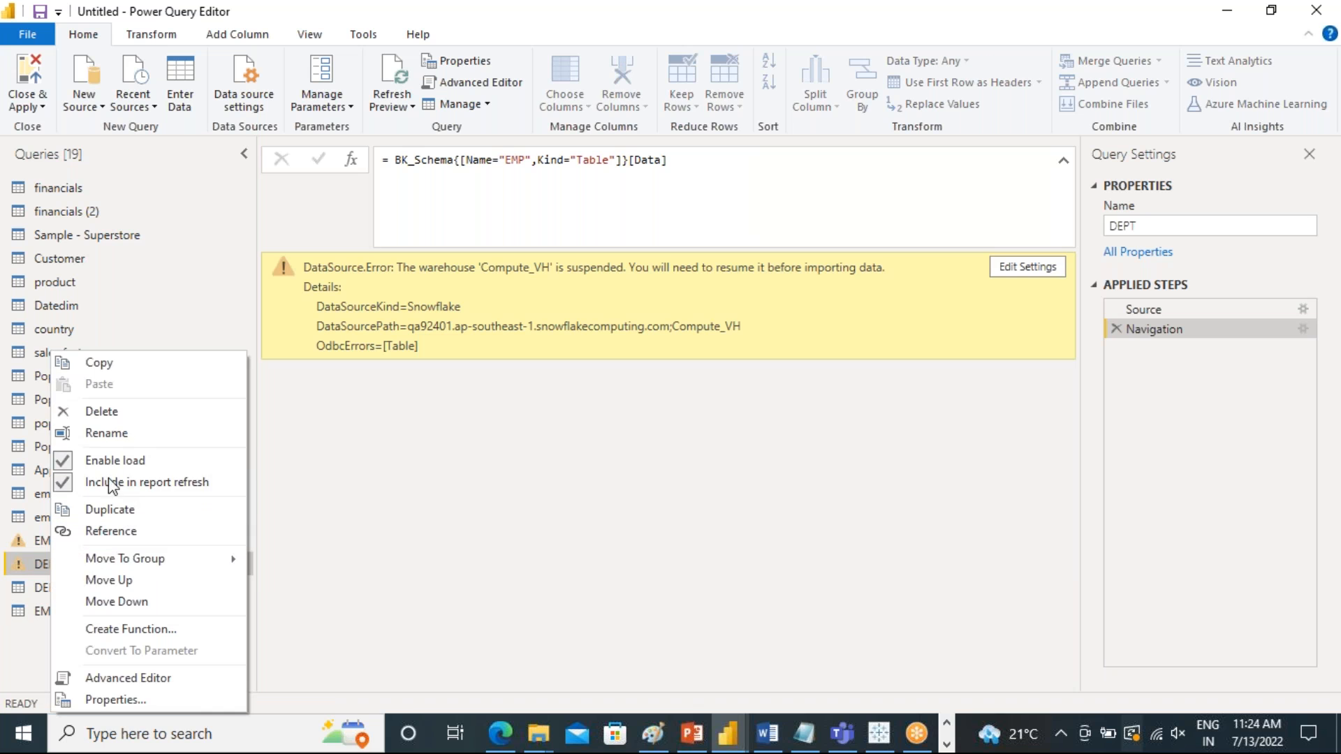
{"action": "left_click", "coordinate": [99, 412]}
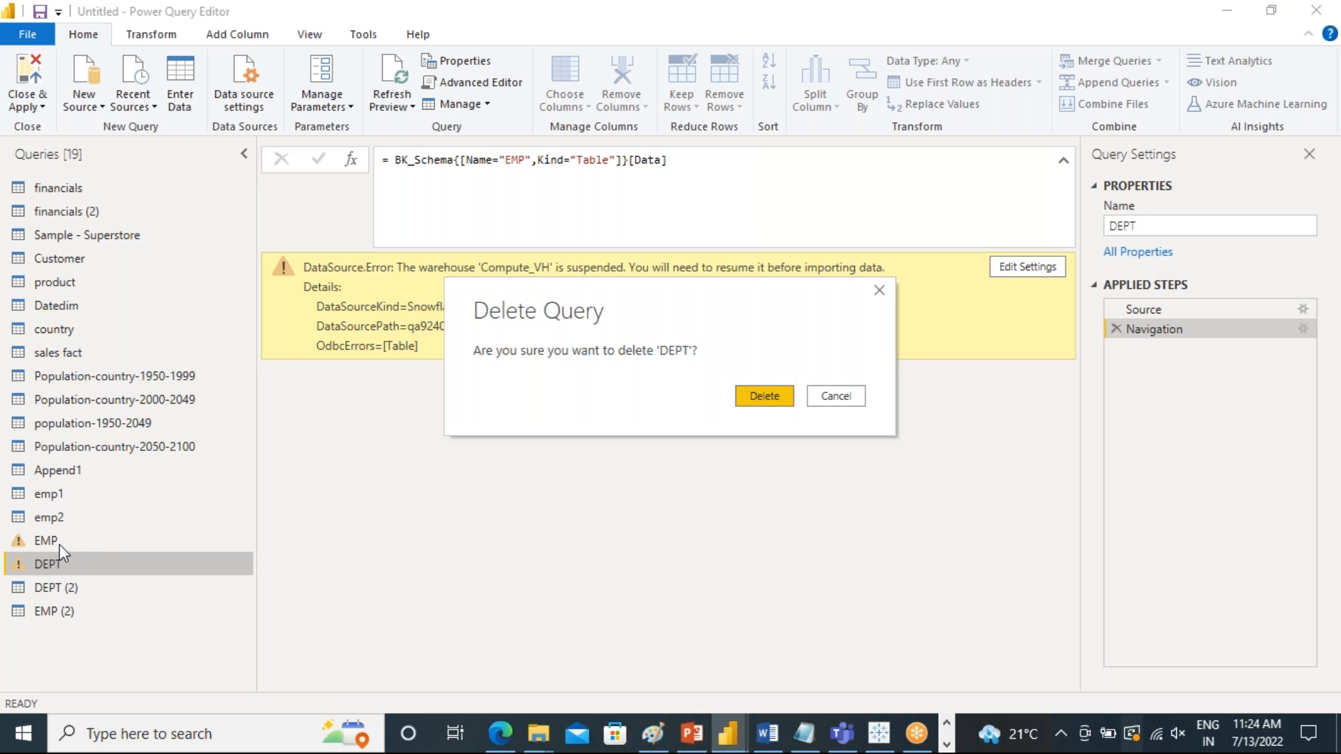
{"action": "left_click", "coordinate": [744, 396]}
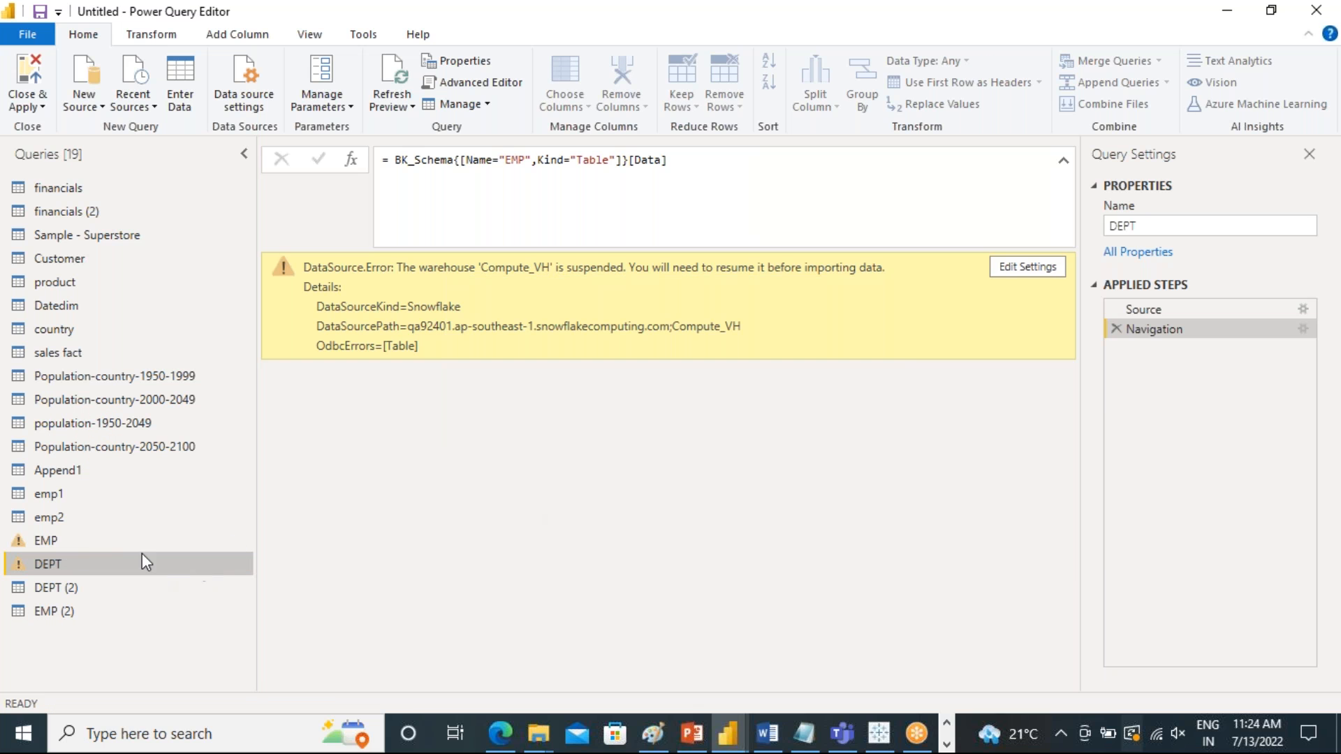
{"action": "right_click", "coordinate": [60, 542]}
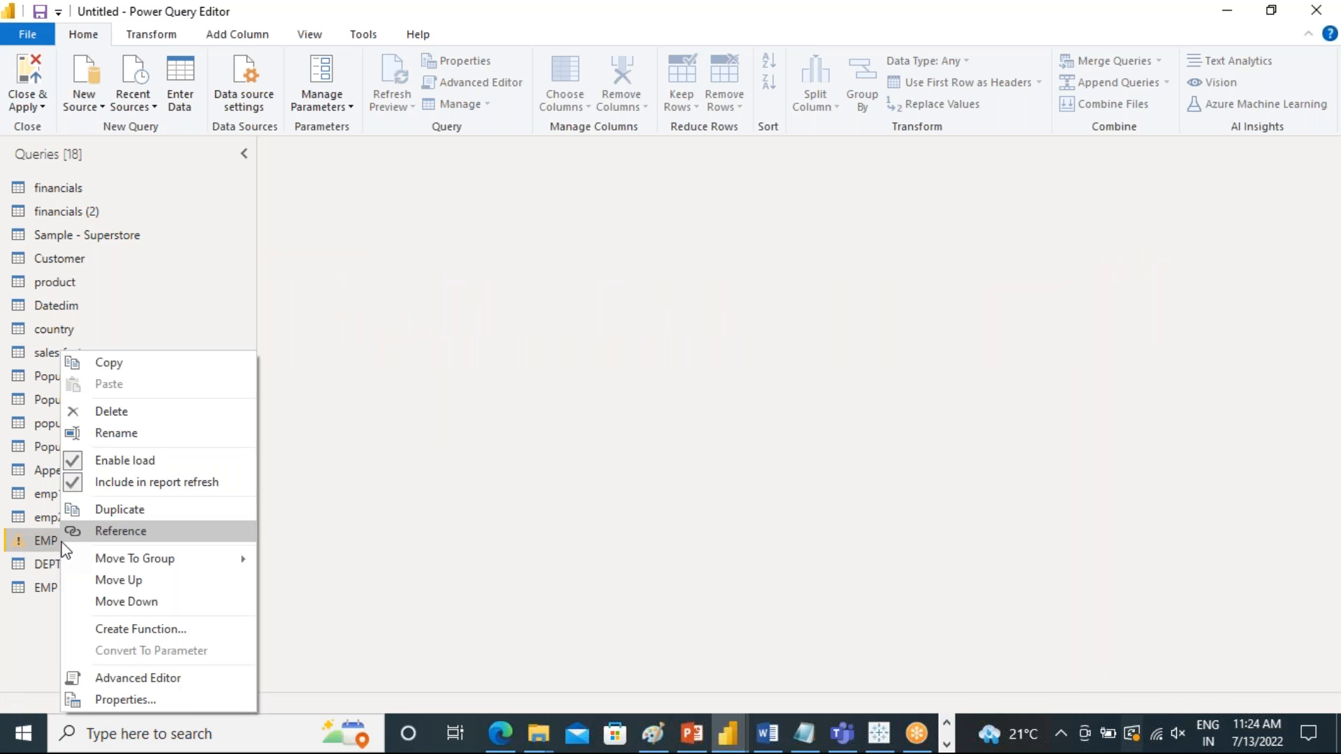
{"action": "left_click", "coordinate": [144, 412]}
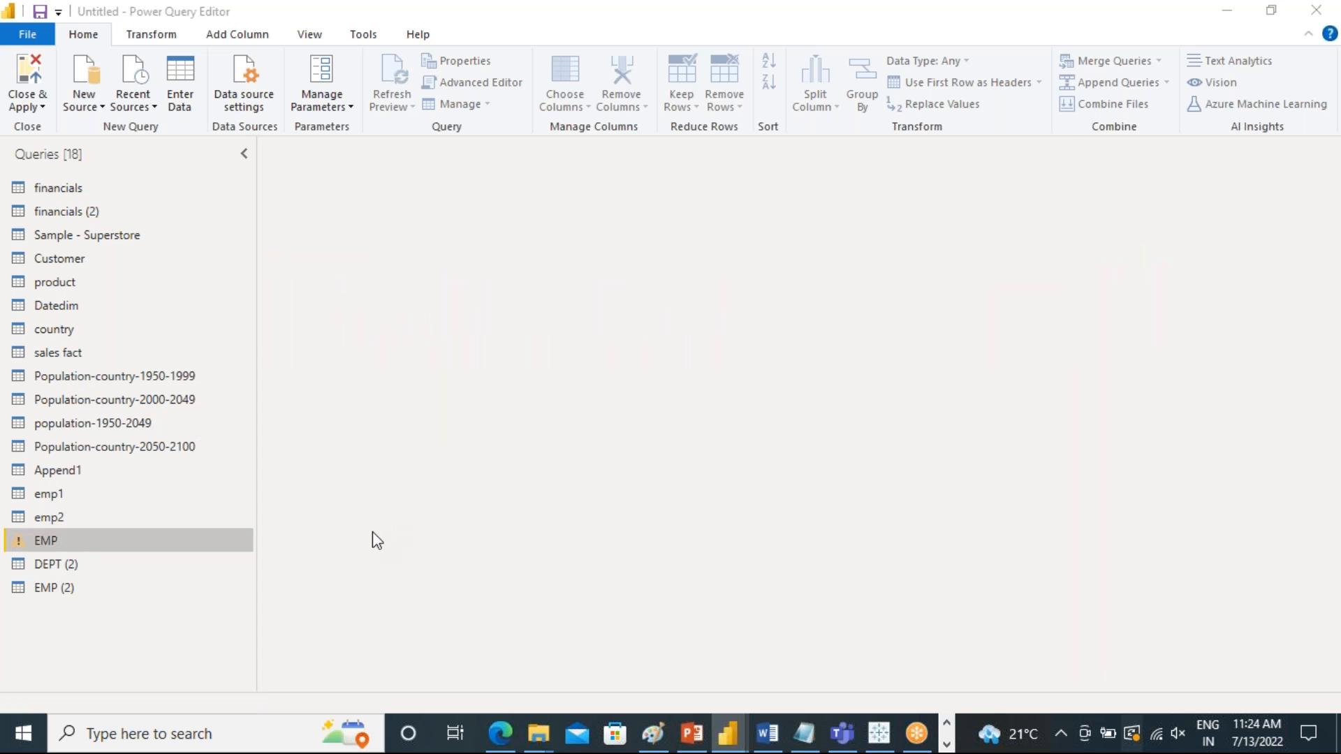
{"action": "left_click", "coordinate": [765, 394]}
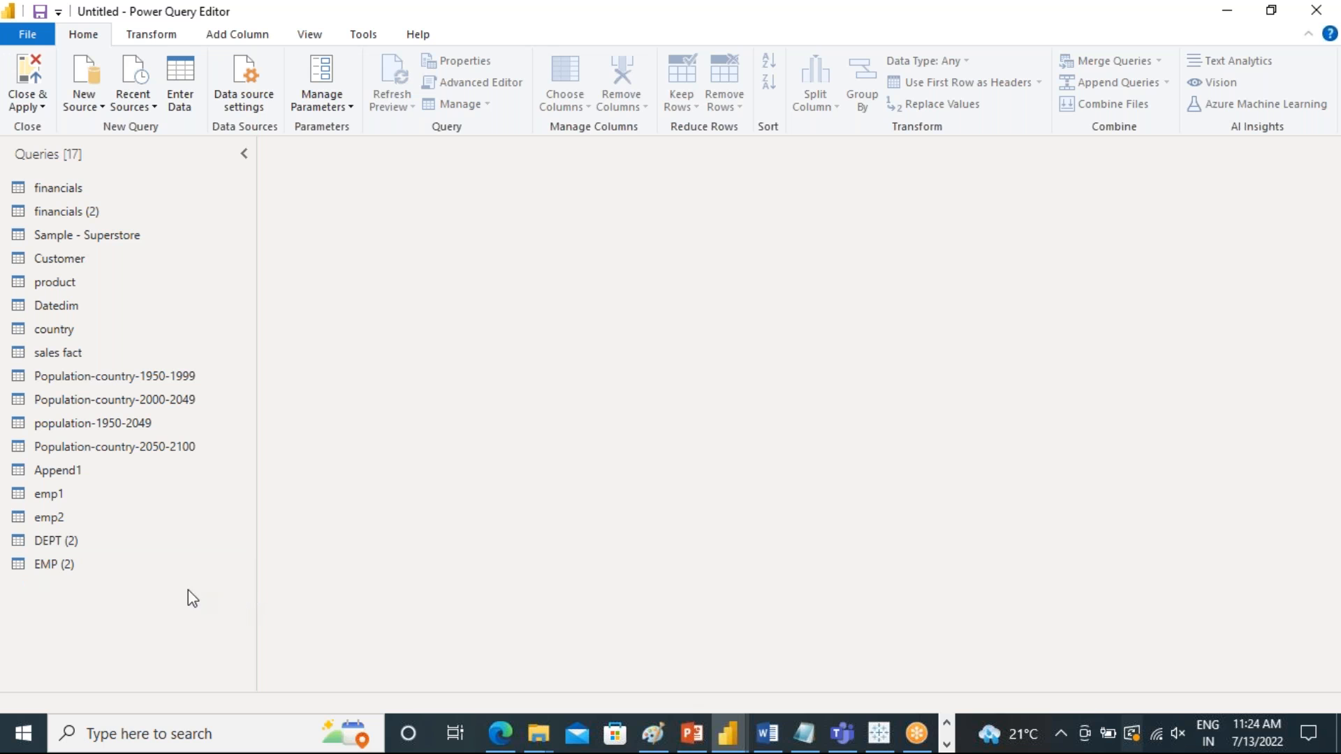
Merge the EMP (2) query with DEPT (2) on their DEPTNO columns using a Left Outer join
{"action": "left_click", "coordinate": [44, 543]}
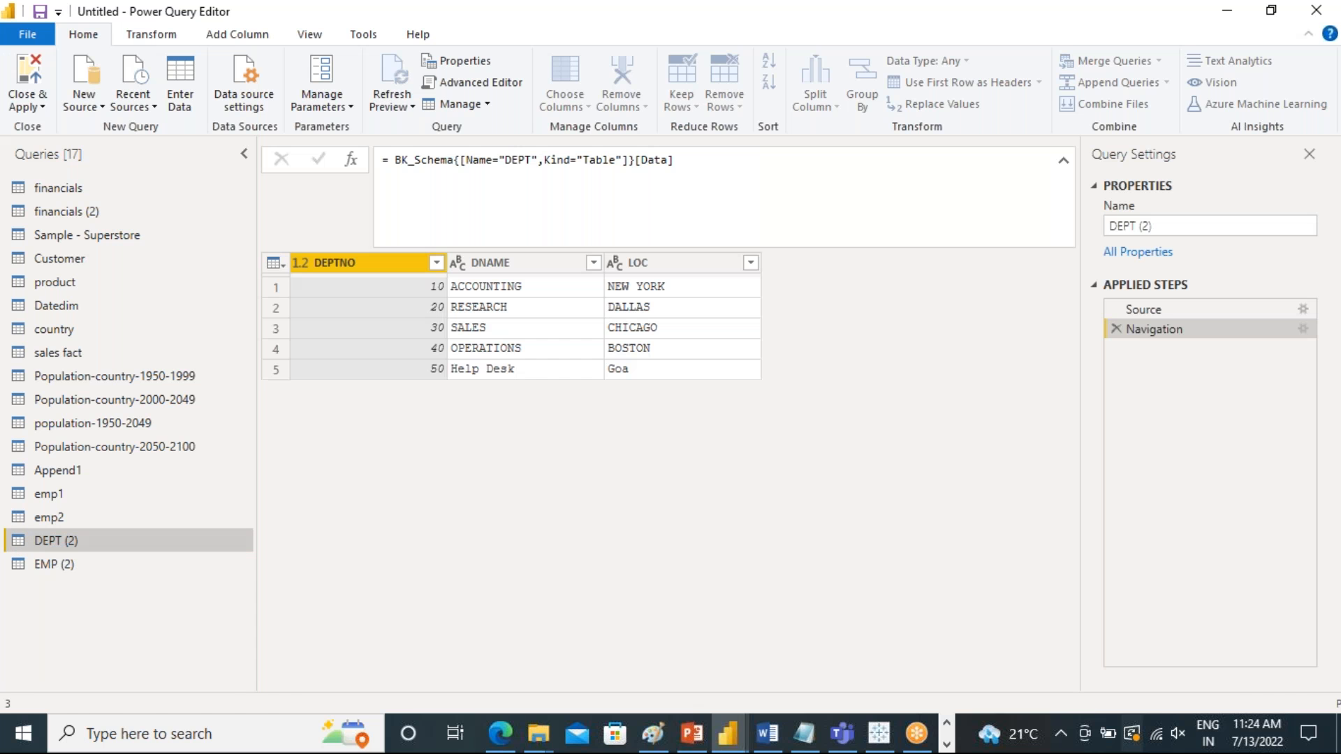
{"action": "left_click", "coordinate": [64, 562]}
{"action": "left_click", "coordinate": [63, 545]}
{"action": "left_click", "coordinate": [64, 560]}
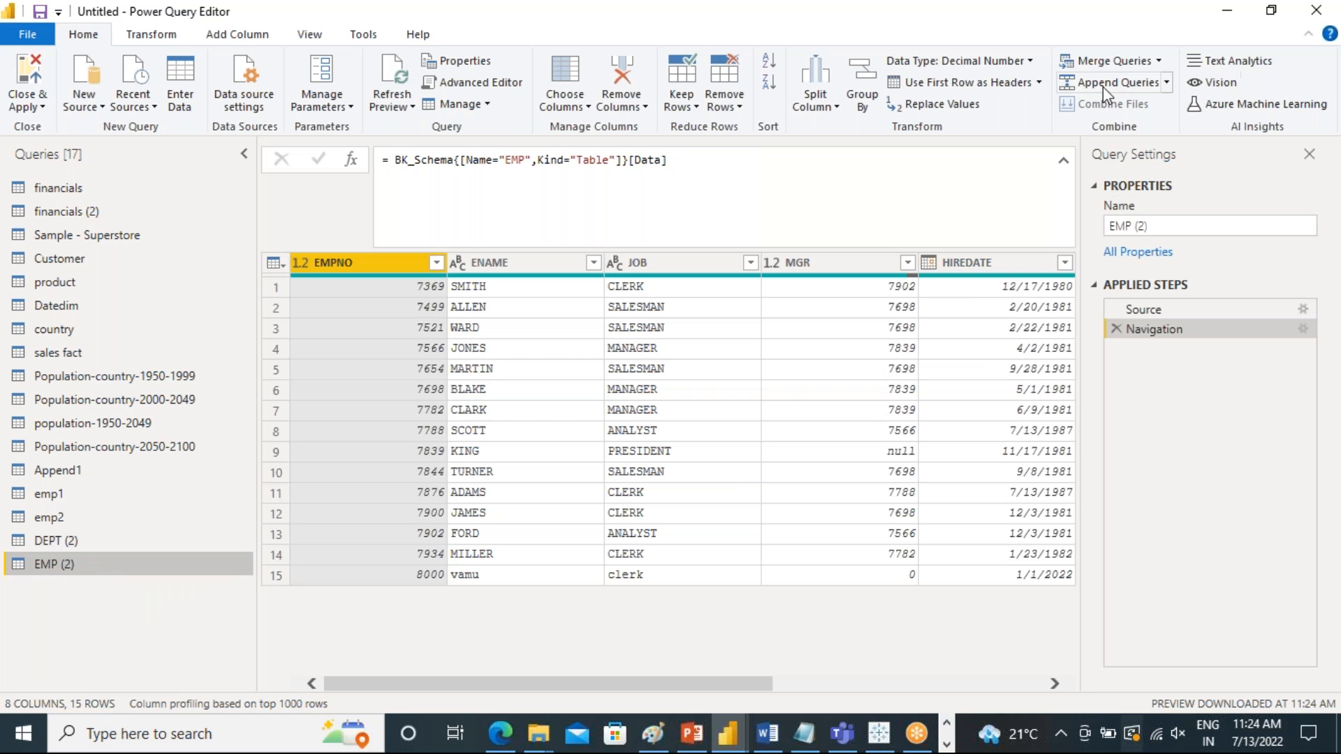
{"action": "left_click", "coordinate": [1125, 63]}
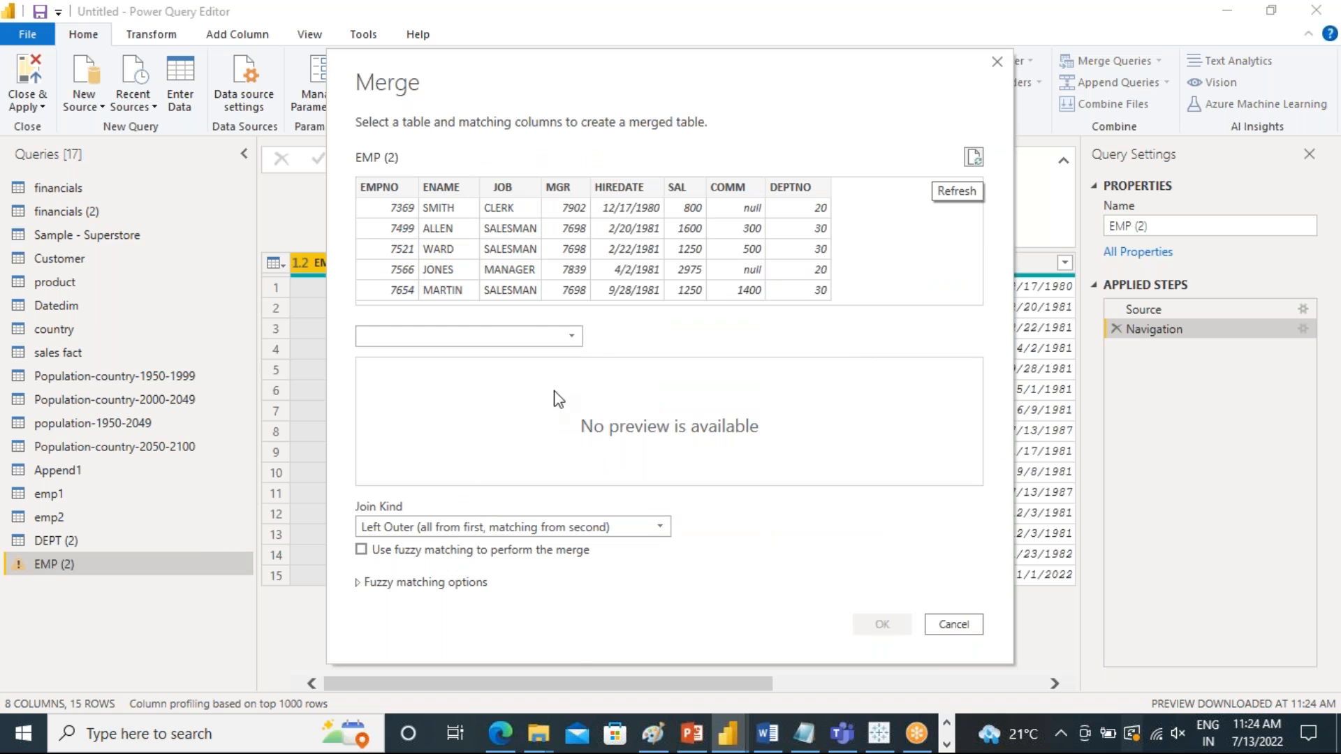
{"action": "left_click", "coordinate": [573, 334]}
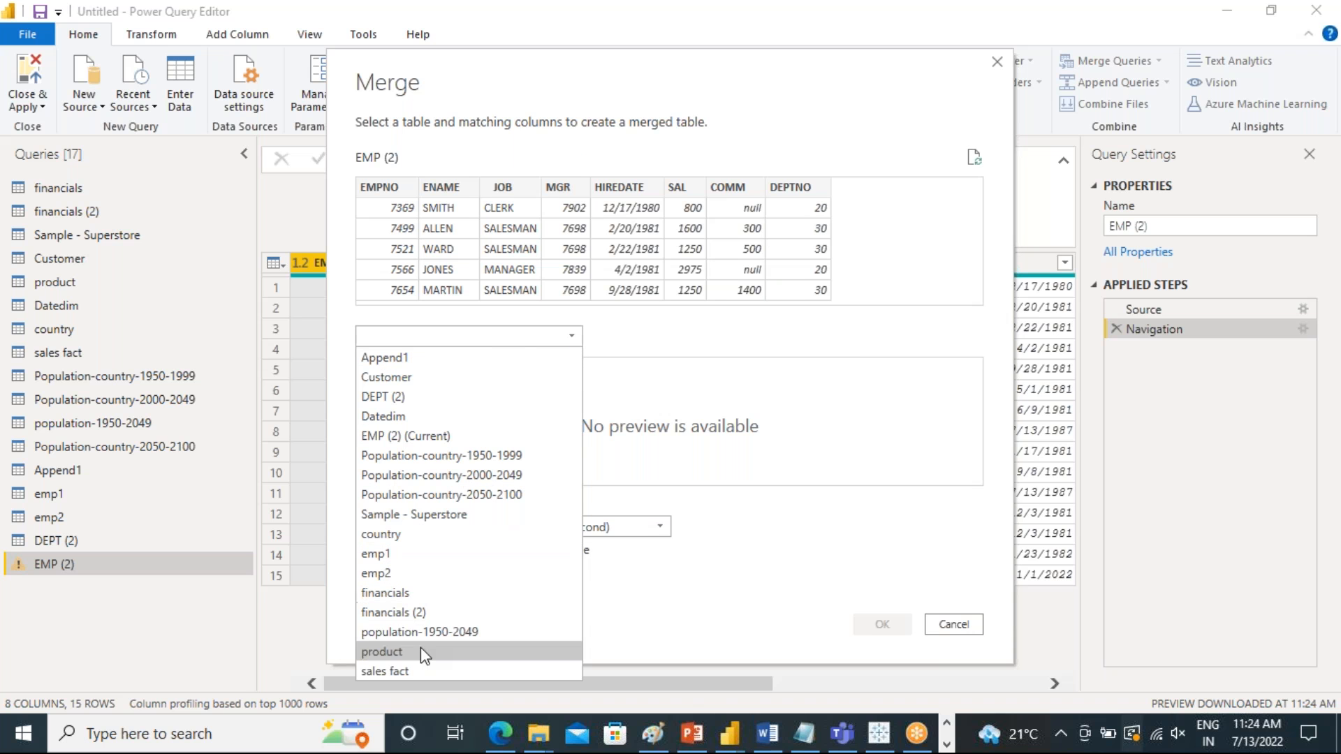
{"action": "left_click", "coordinate": [422, 397]}
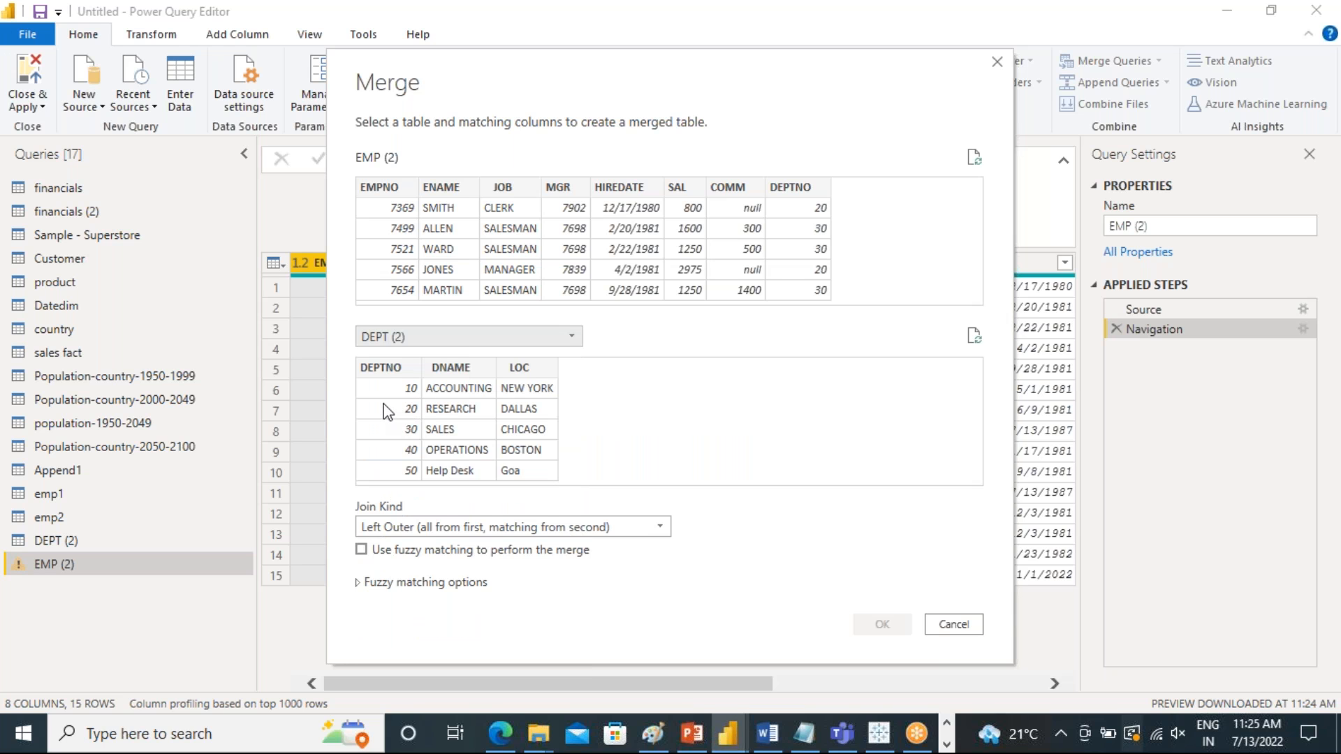
{"action": "left_click", "coordinate": [386, 367]}
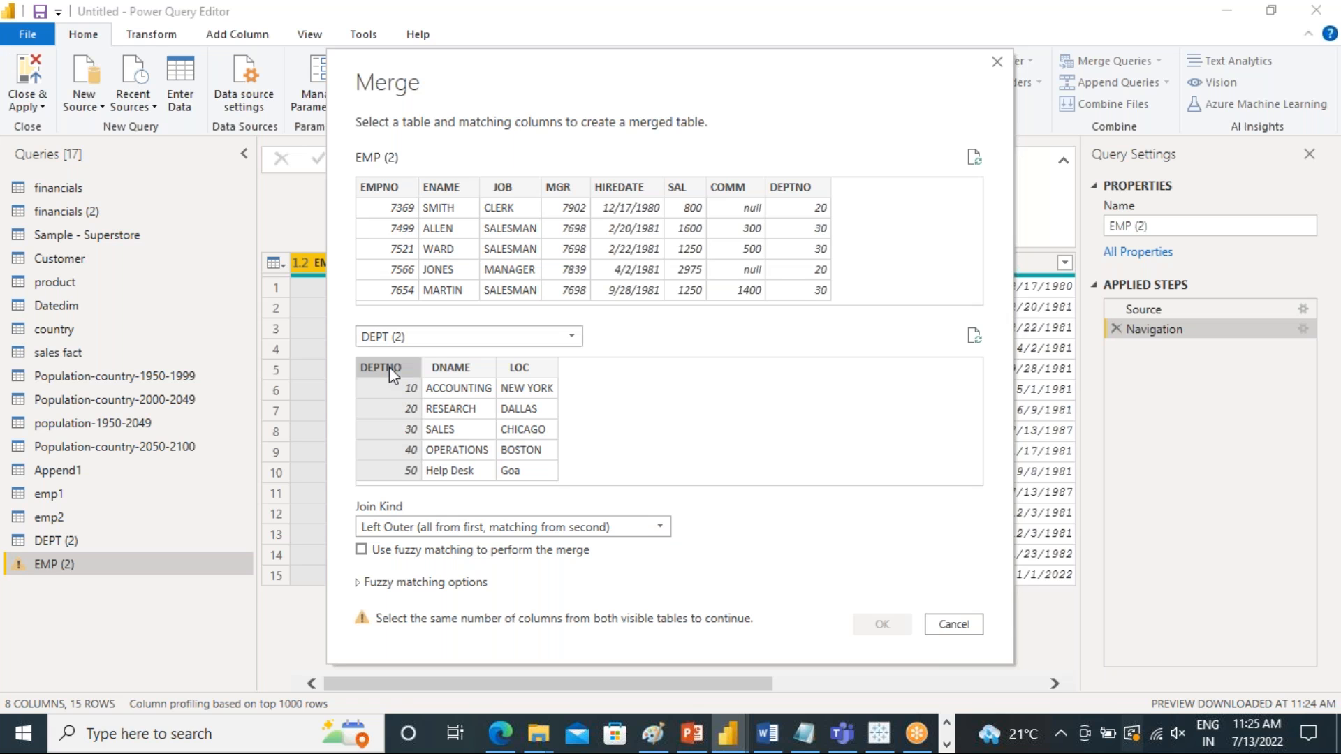
{"action": "left_click", "coordinate": [810, 187]}
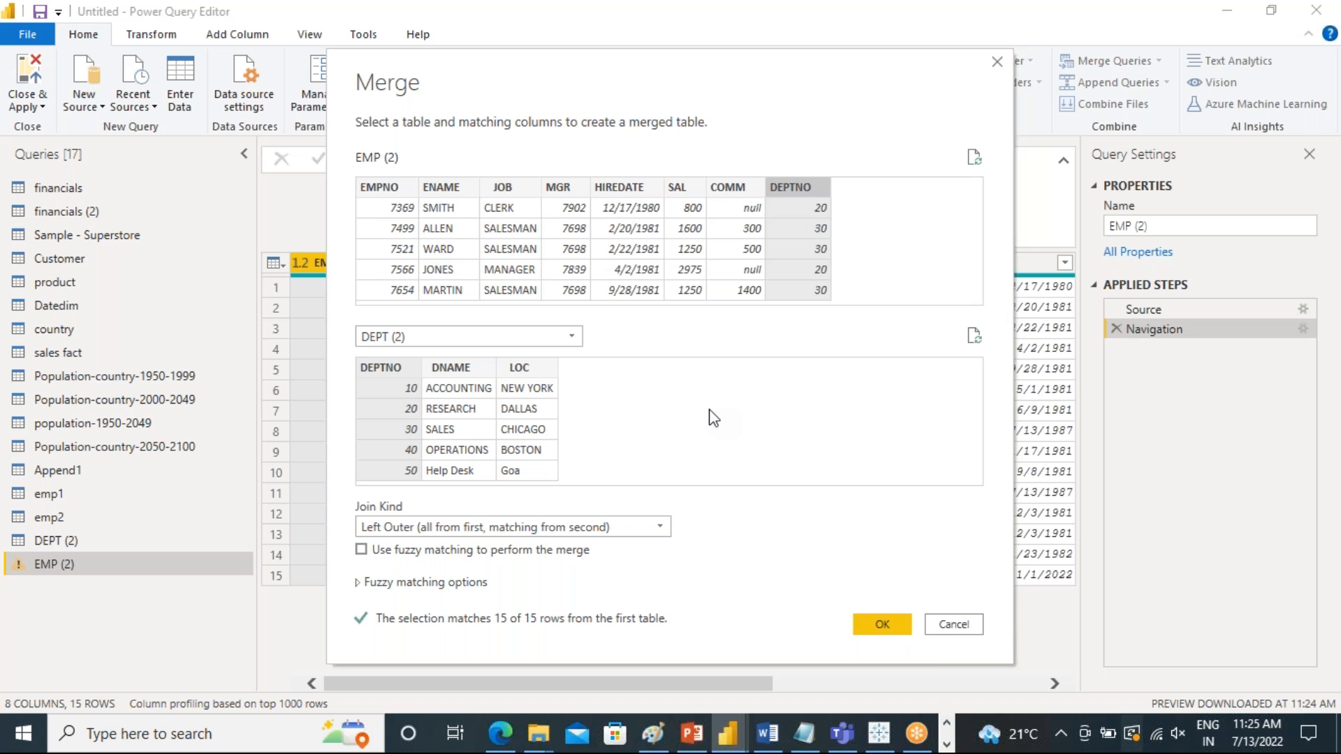
{"action": "left_click", "coordinate": [885, 623]}
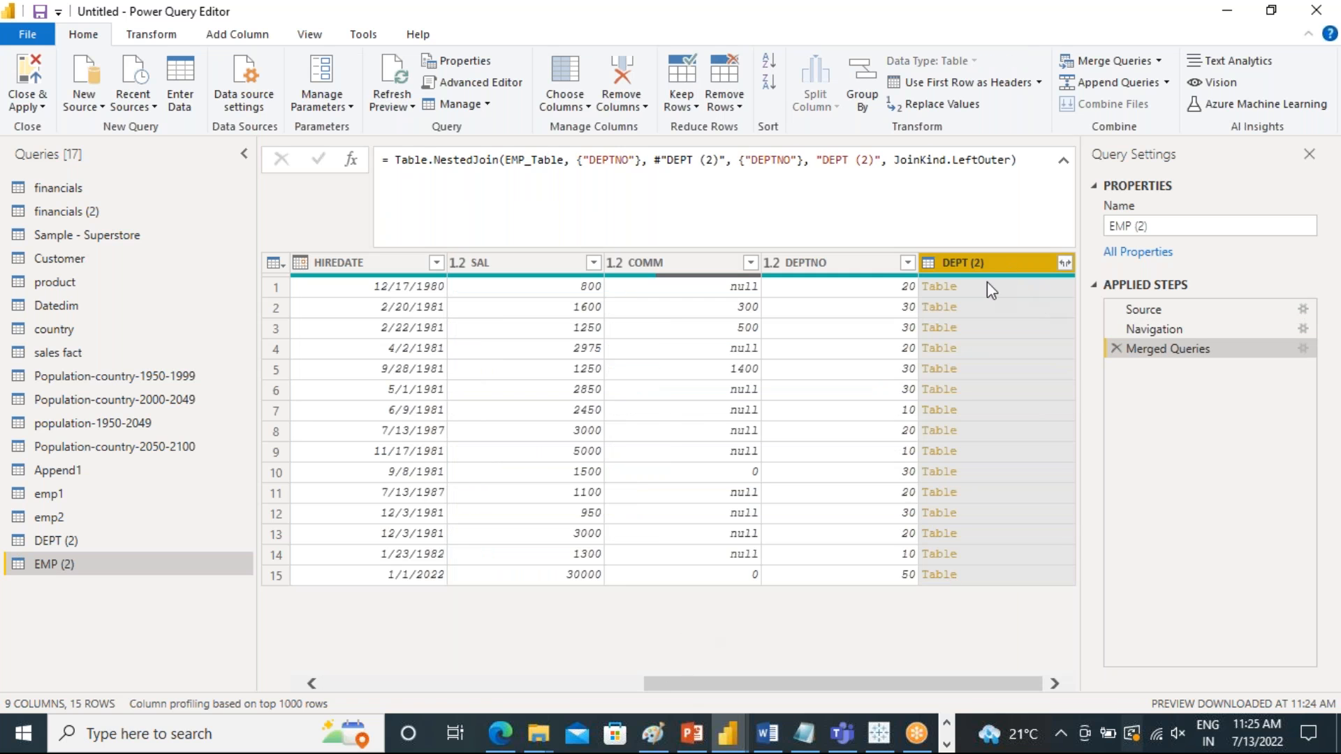
Expand the merged DEPT (2) column in EMP (2) to DNAME and LOC, excluding DEPTNO and keeping the original column name as prefix
{"action": "left_click", "coordinate": [53, 540]}
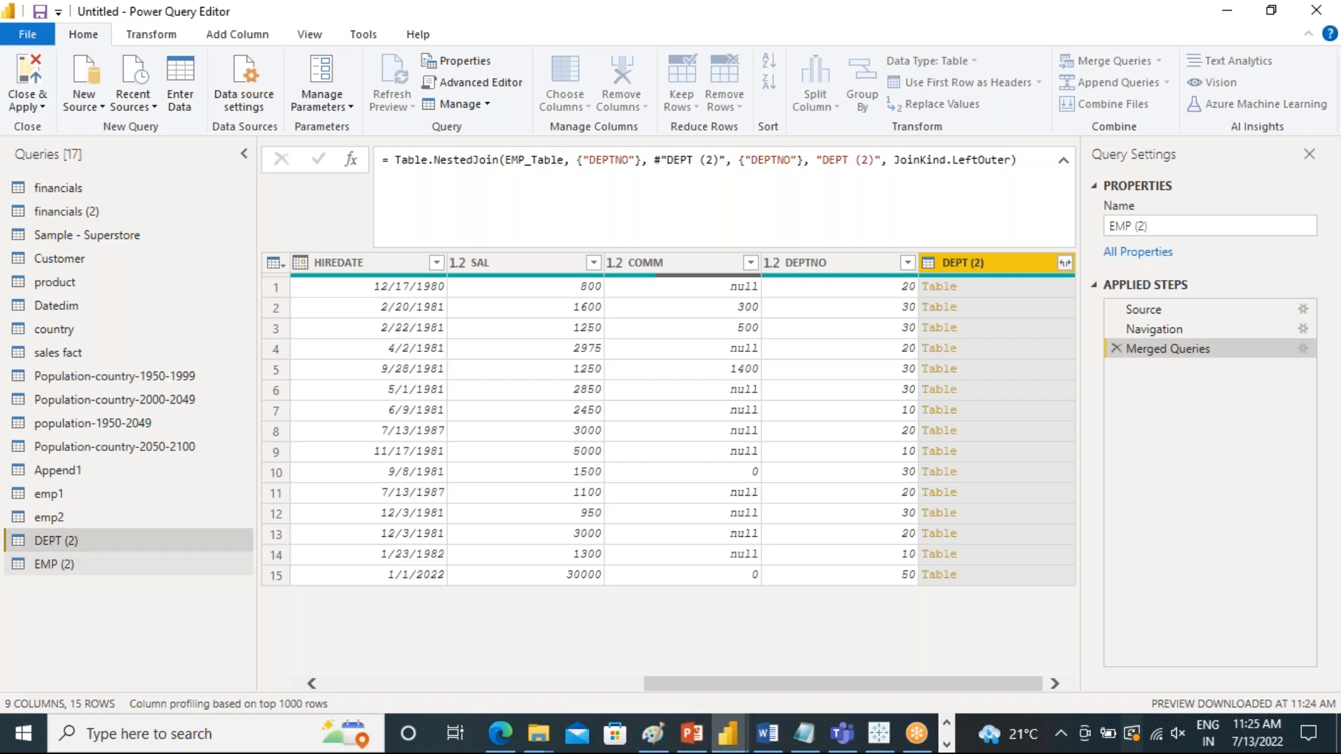
{"action": "left_click", "coordinate": [56, 564]}
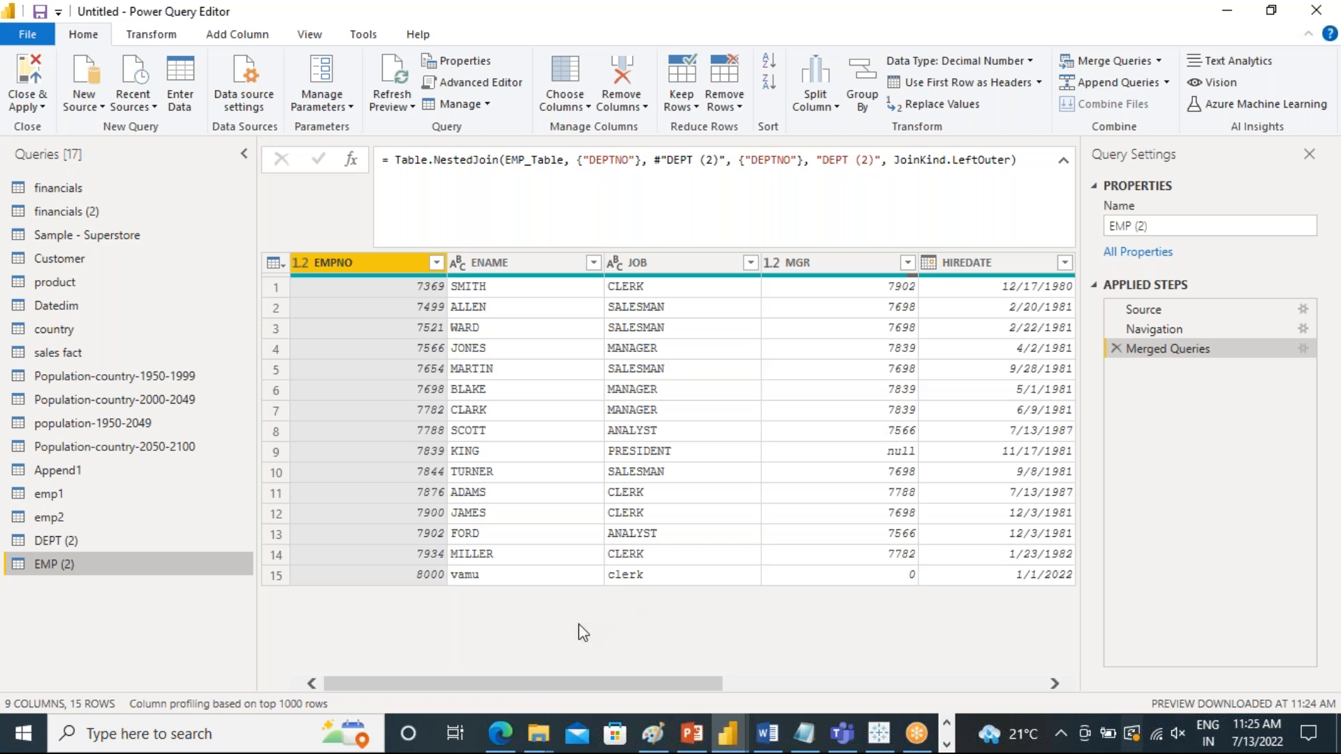
{"action": "left_click_drag", "start_coordinate": [539, 681], "coordinate": [997, 689]}
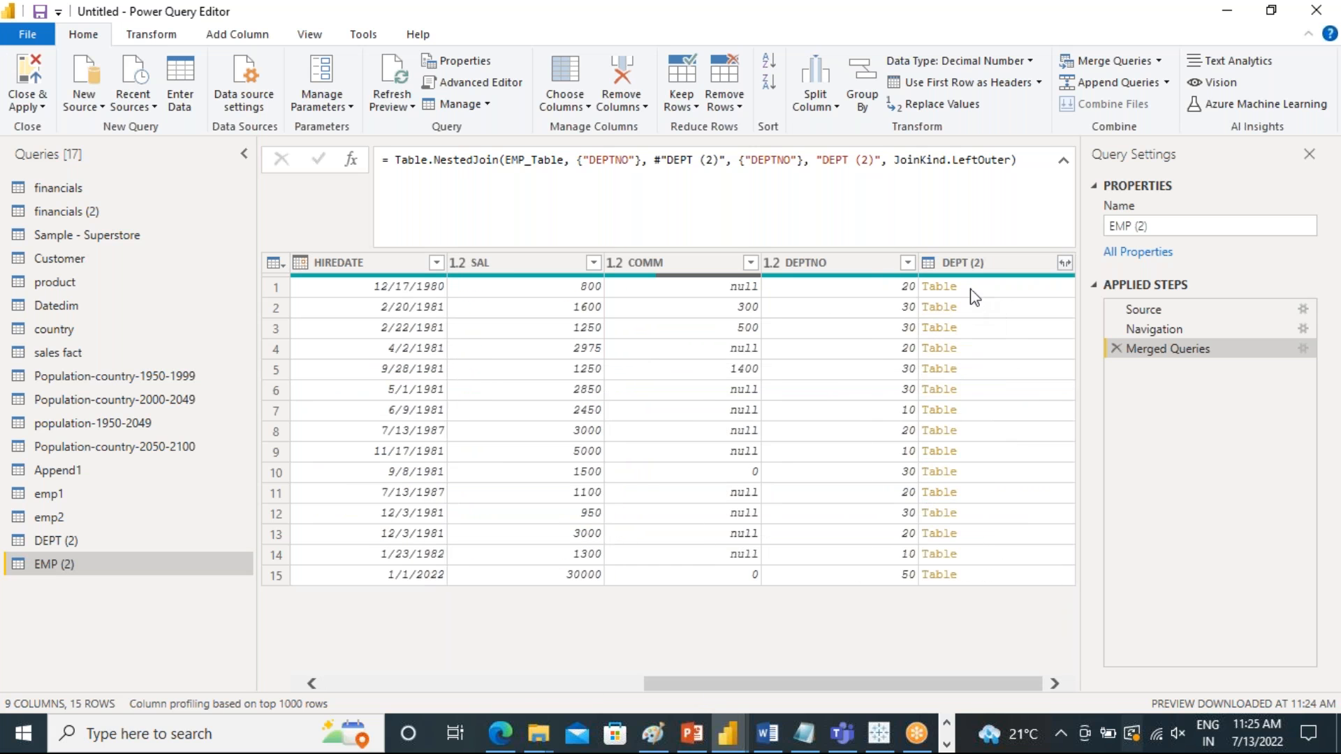
{"action": "left_click", "coordinate": [1064, 263]}
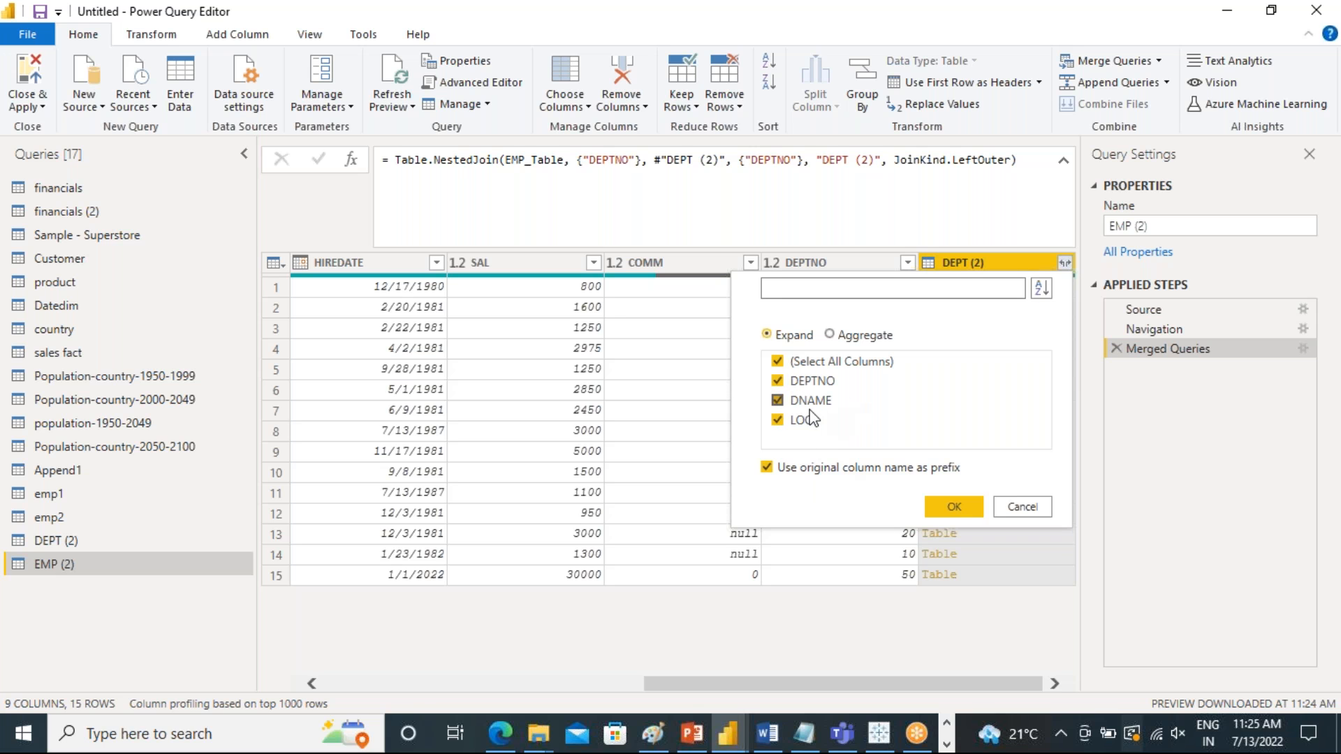
{"action": "left_click", "coordinate": [779, 382]}
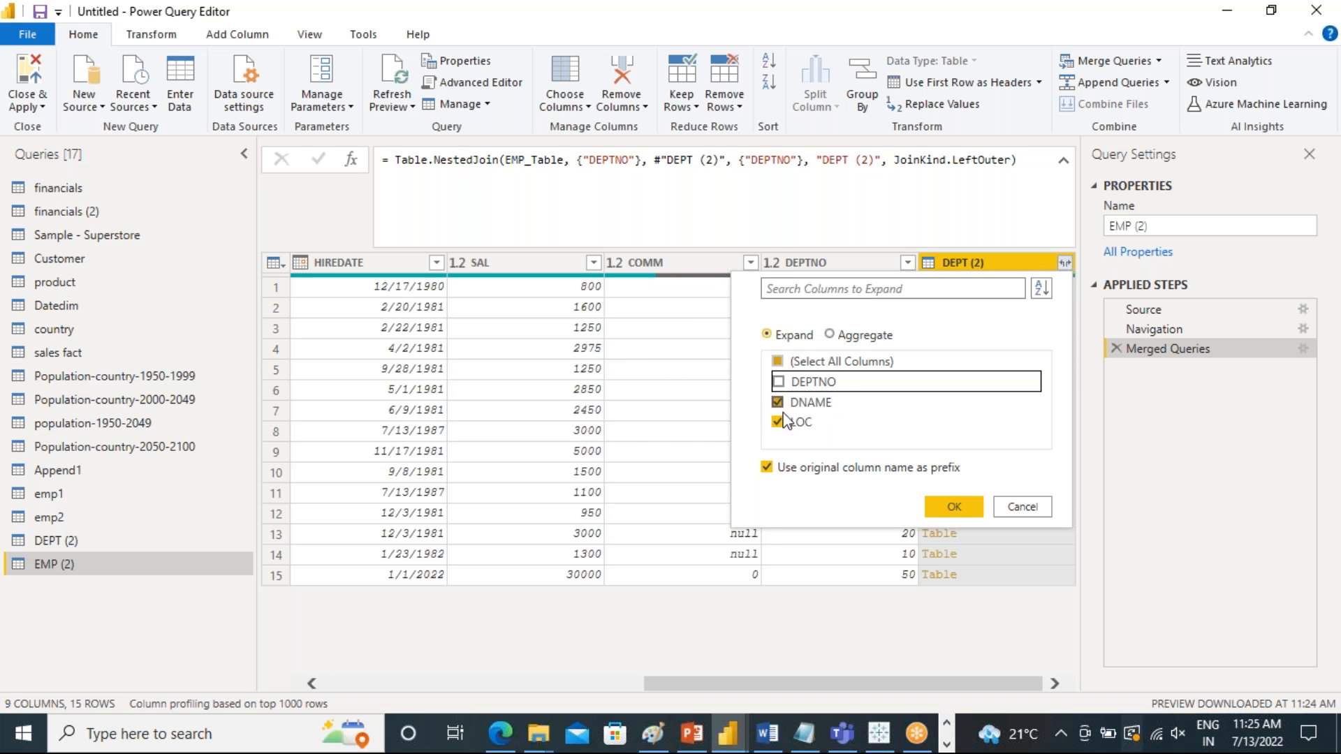
{"action": "left_click", "coordinate": [954, 507]}
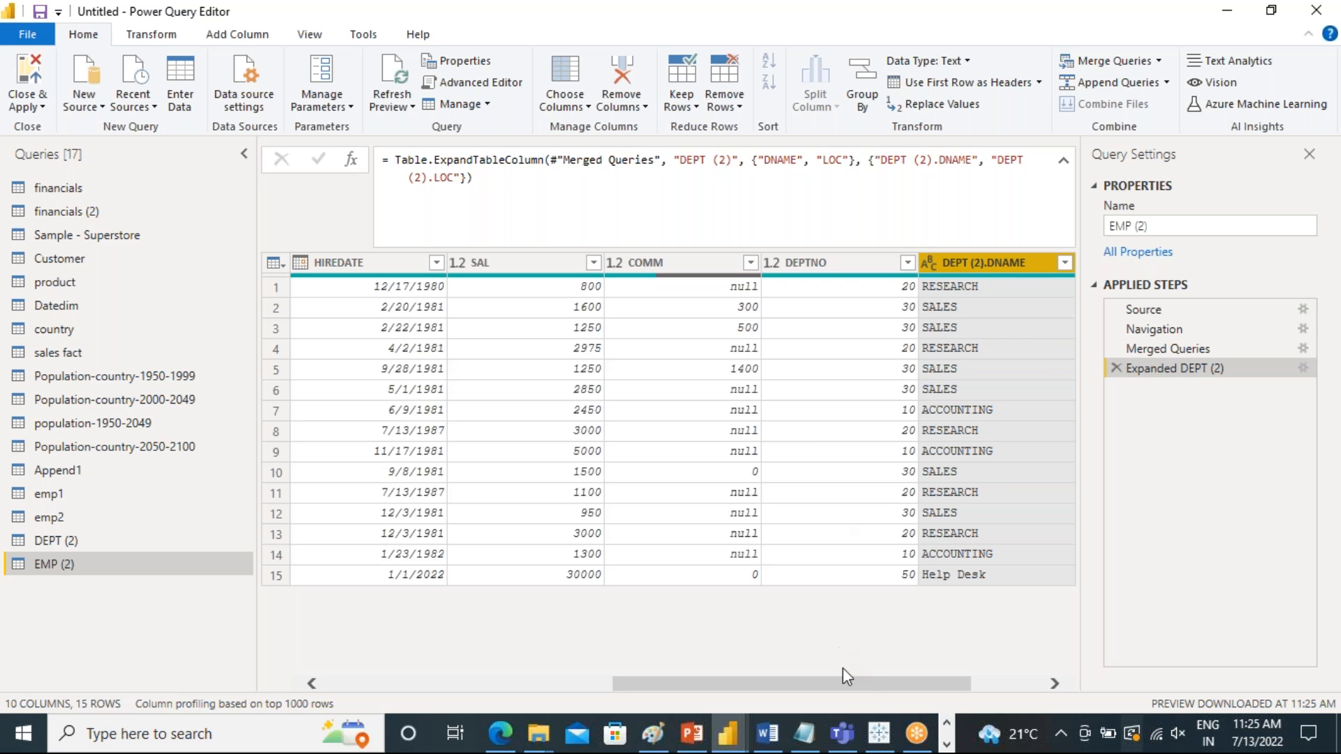
Examine the merged EMP (2) columns and consult the Append vs. Merge slide in PowerPoint before returning to the Power Query Editor
{"action": "left_click_drag", "start_coordinate": [856, 682], "coordinate": [1067, 665]}
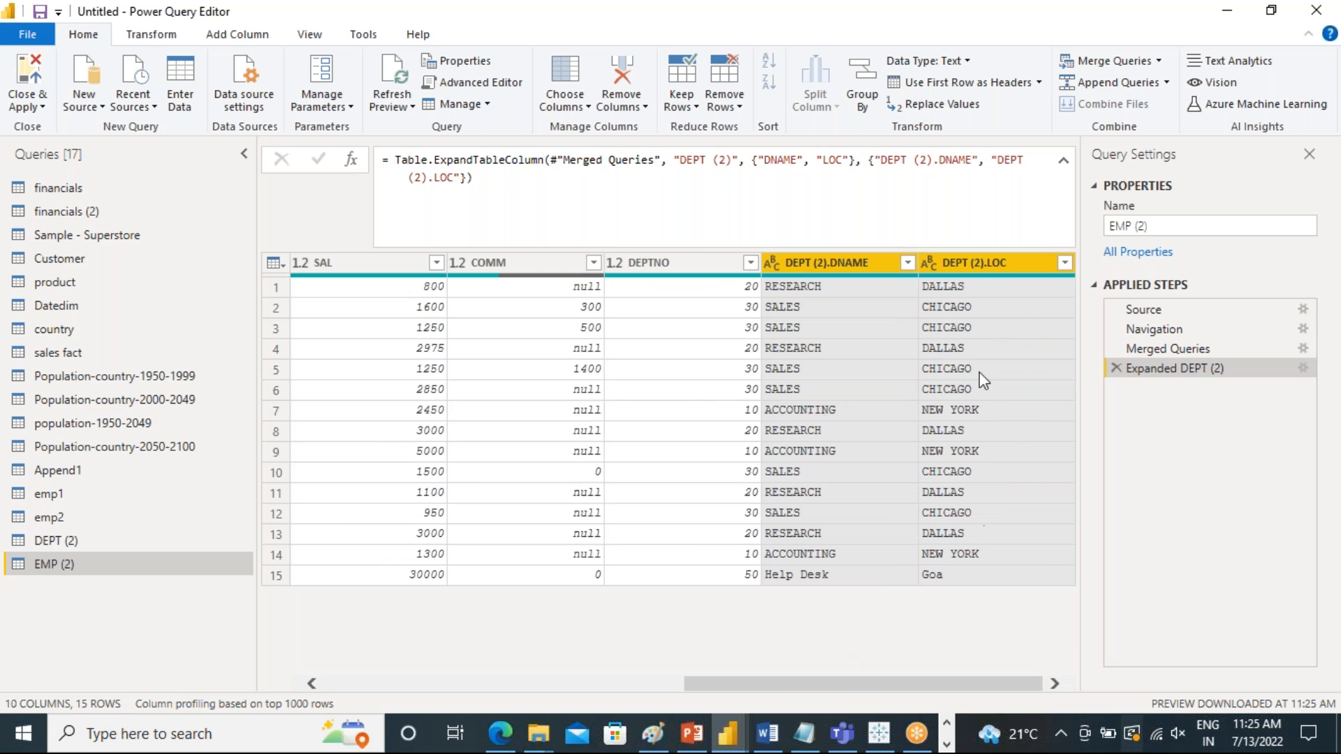
{"action": "left_click_drag", "start_coordinate": [861, 679], "coordinate": [944, 691]}
{"action": "left_click_drag", "start_coordinate": [701, 684], "coordinate": [415, 683]}
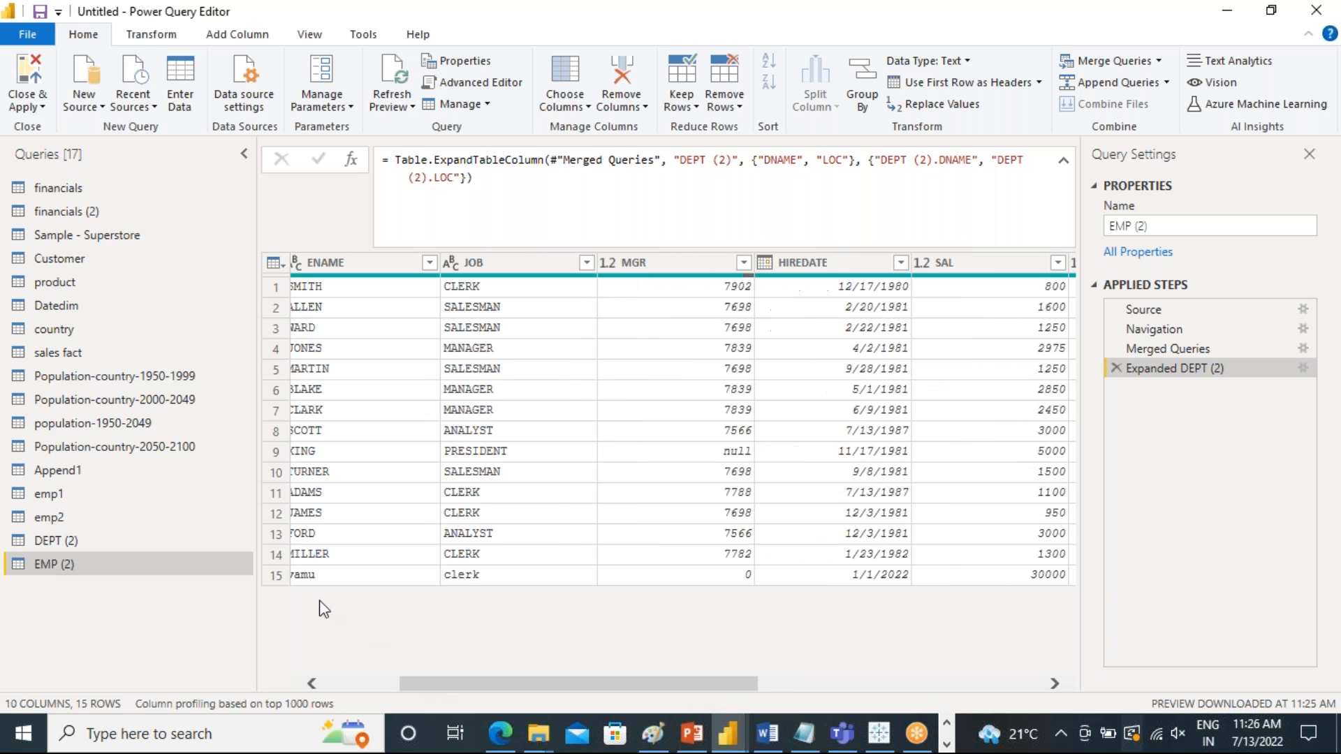
{"action": "left_click_drag", "start_coordinate": [497, 683], "coordinate": [782, 683]}
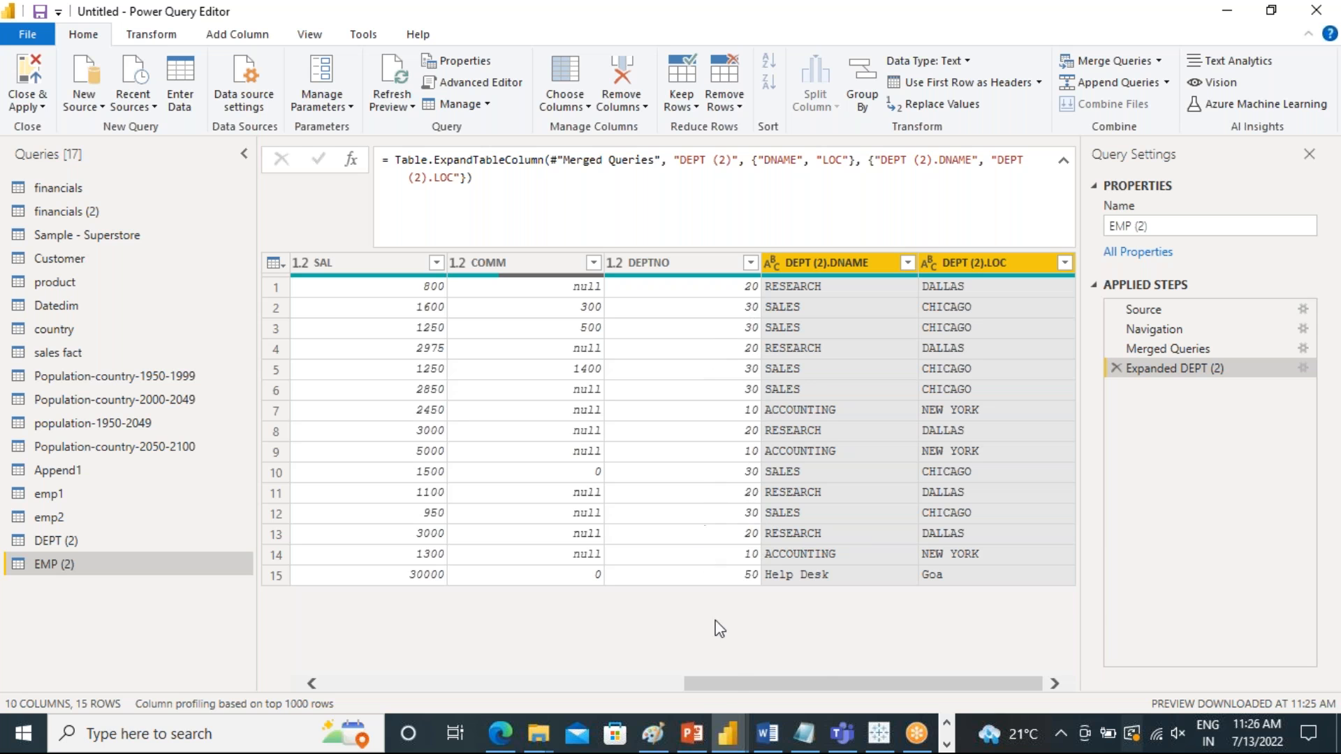
{"action": "left_click_drag", "start_coordinate": [730, 680], "coordinate": [881, 691]}
{"action": "mouse_move", "coordinate": [788, 683]}
{"action": "left_mouse_down"}
{"action": "mouse_move", "coordinate": [751, 690]}
{"action": "mouse_move", "coordinate": [789, 684]}
{"action": "left_mouse_up"}
{"action": "left_click_drag", "start_coordinate": [793, 686], "coordinate": [909, 672]}
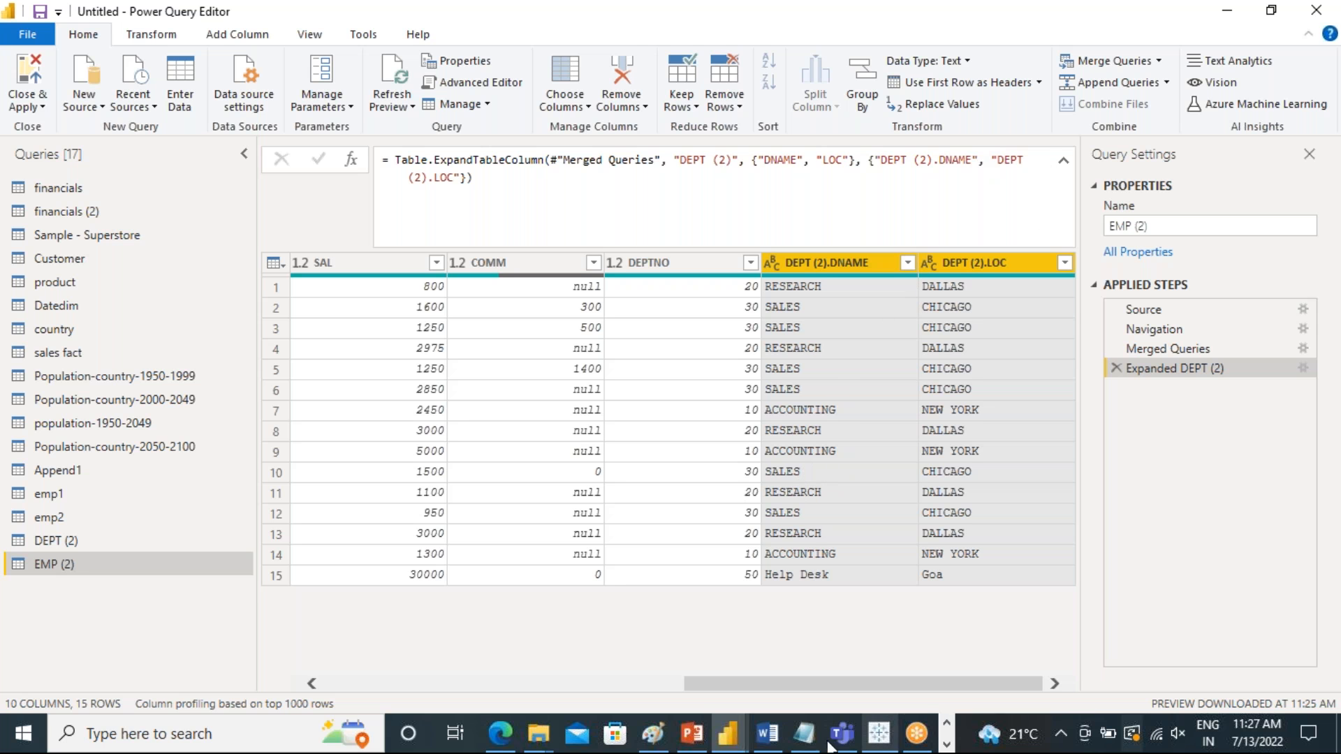
{"action": "left_click", "coordinate": [694, 735]}
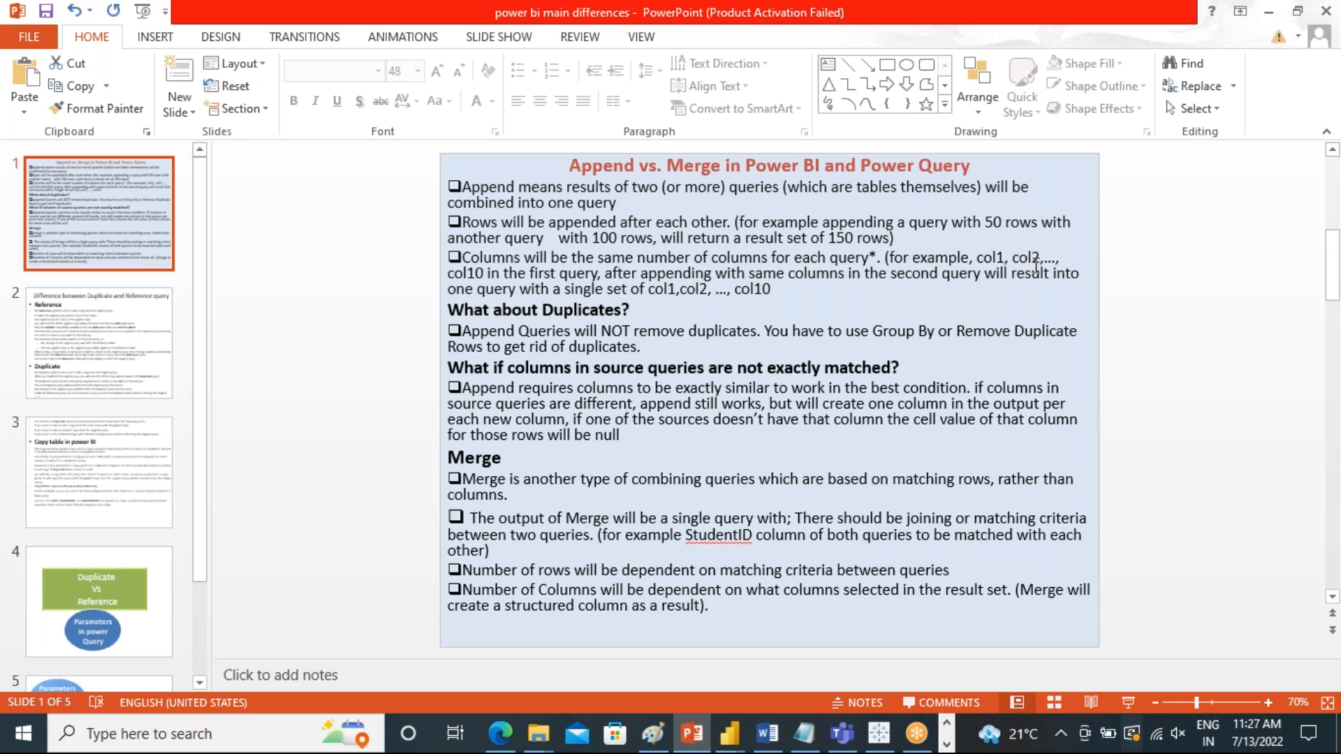
{"action": "left_click", "coordinate": [1267, 12]}
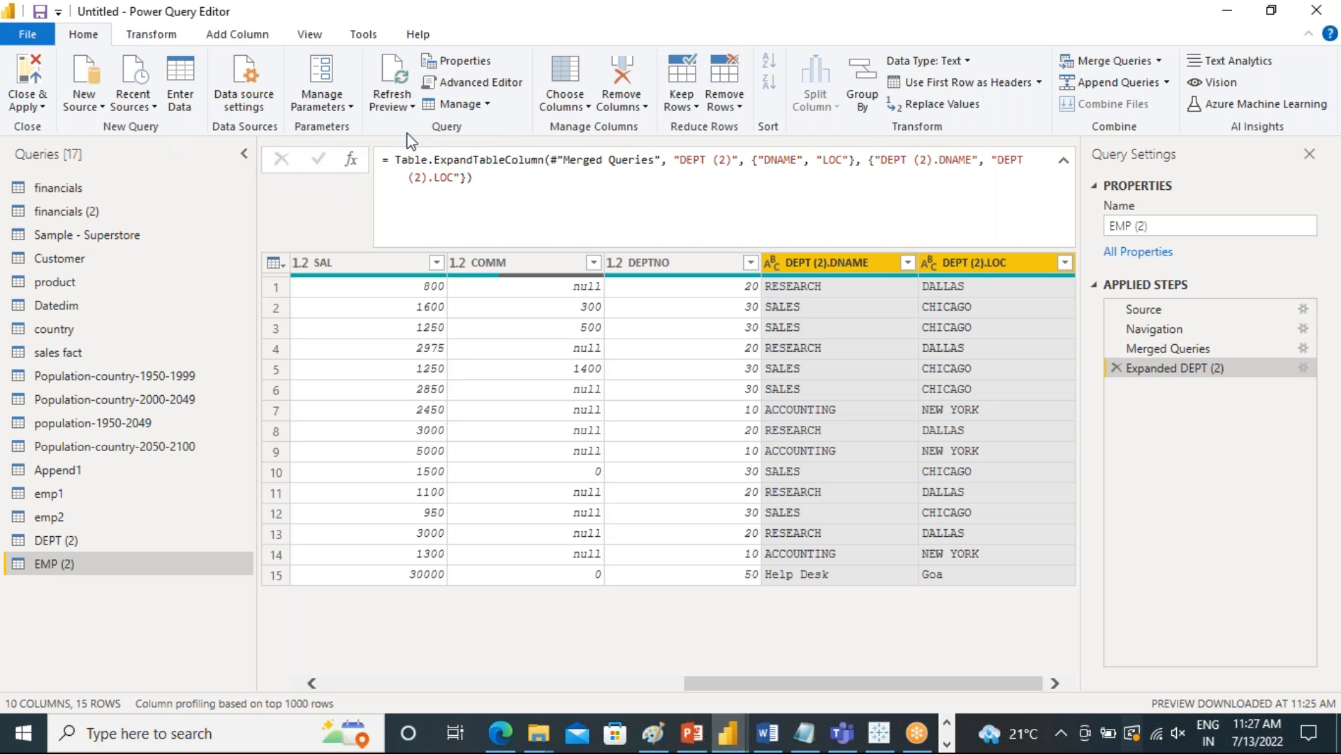
{"action": "left_click", "coordinate": [168, 38]}
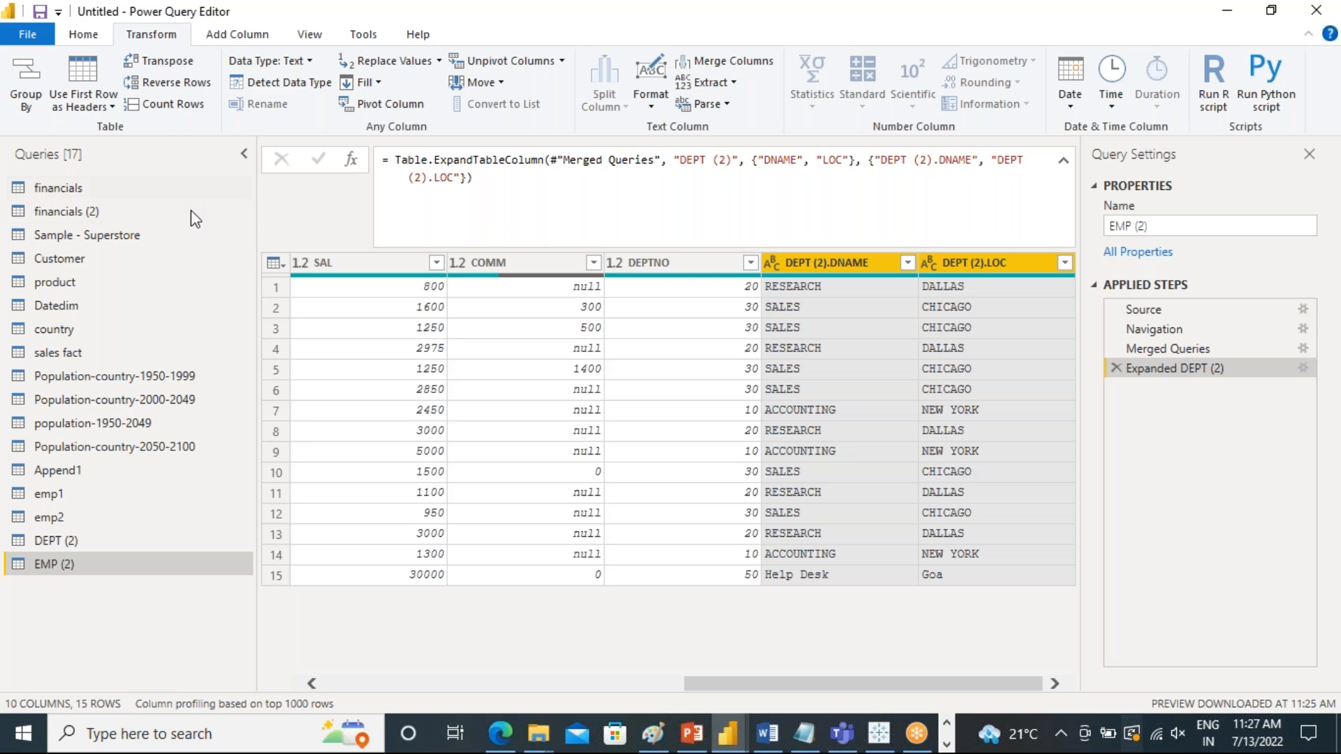
{"action": "left_click", "coordinate": [112, 107]}
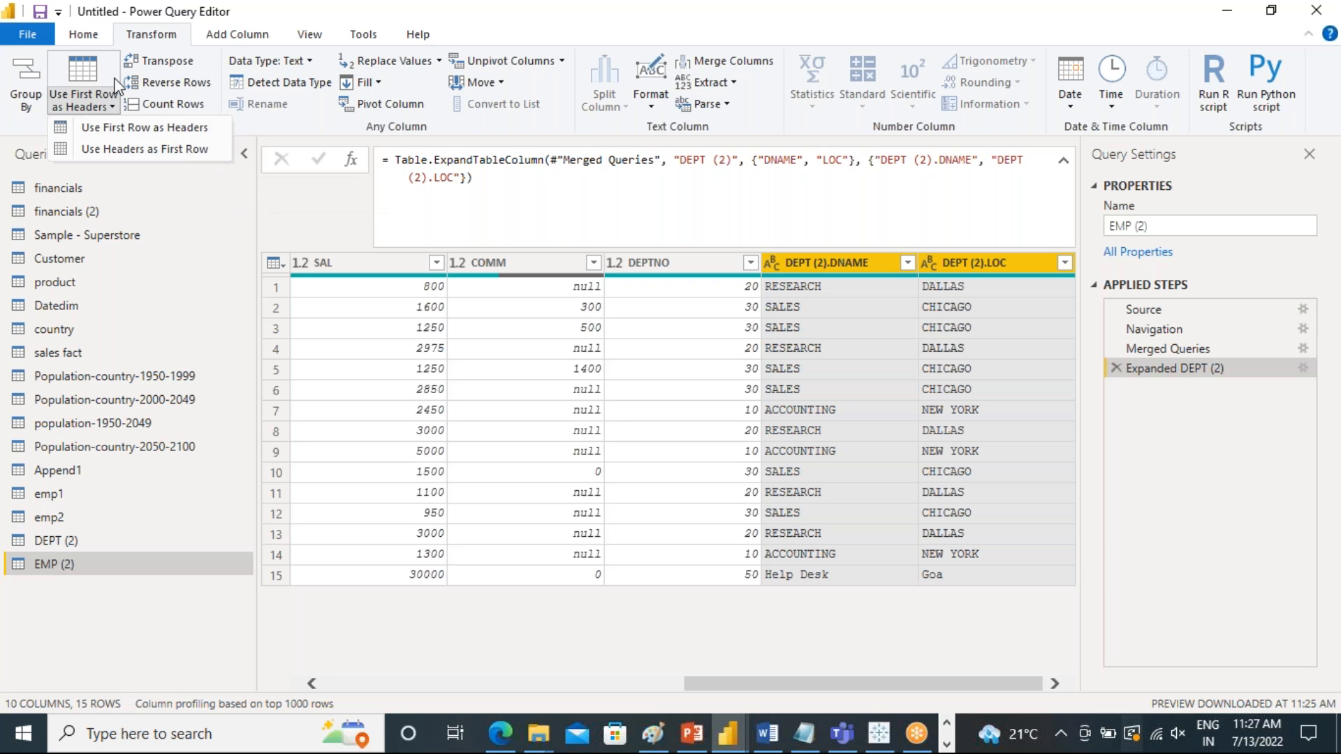
{"action": "left_click", "coordinate": [85, 36]}
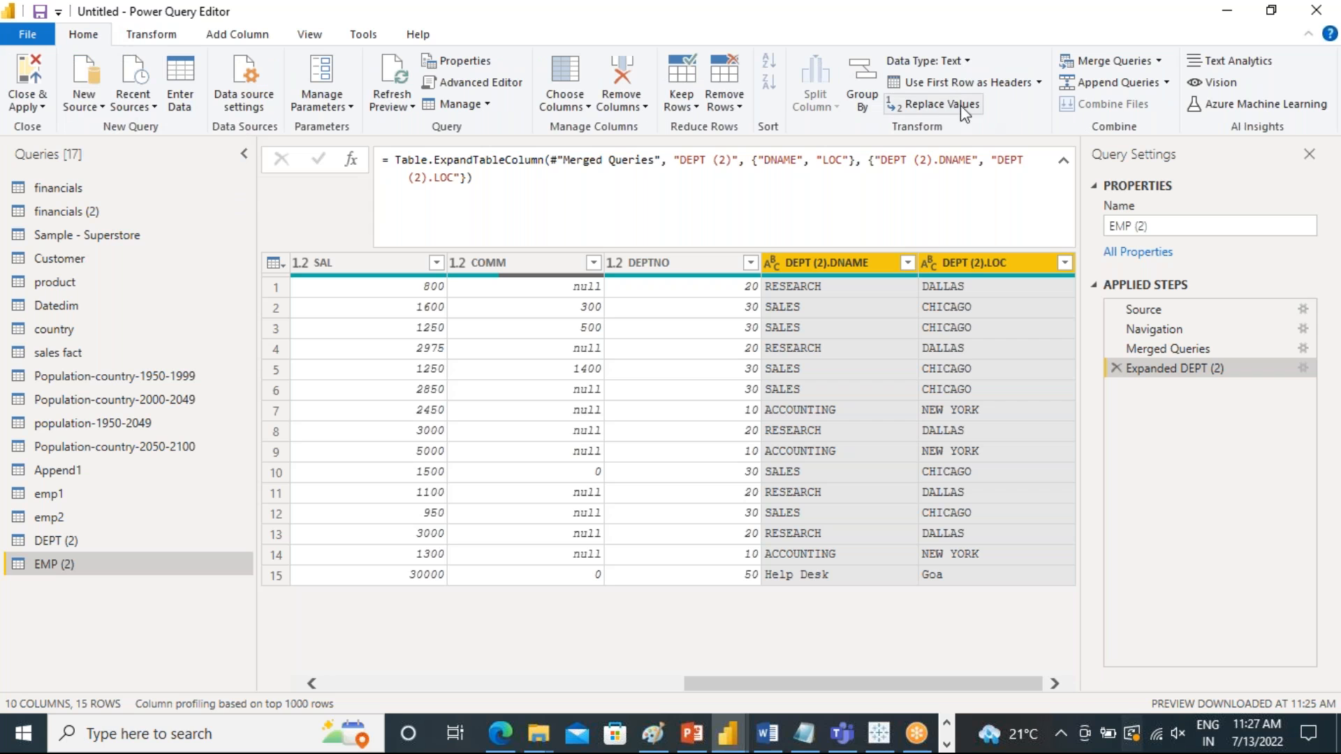
Check the last employee row of EMP (2) and reverse the table's row order
{"action": "left_click", "coordinate": [143, 35]}
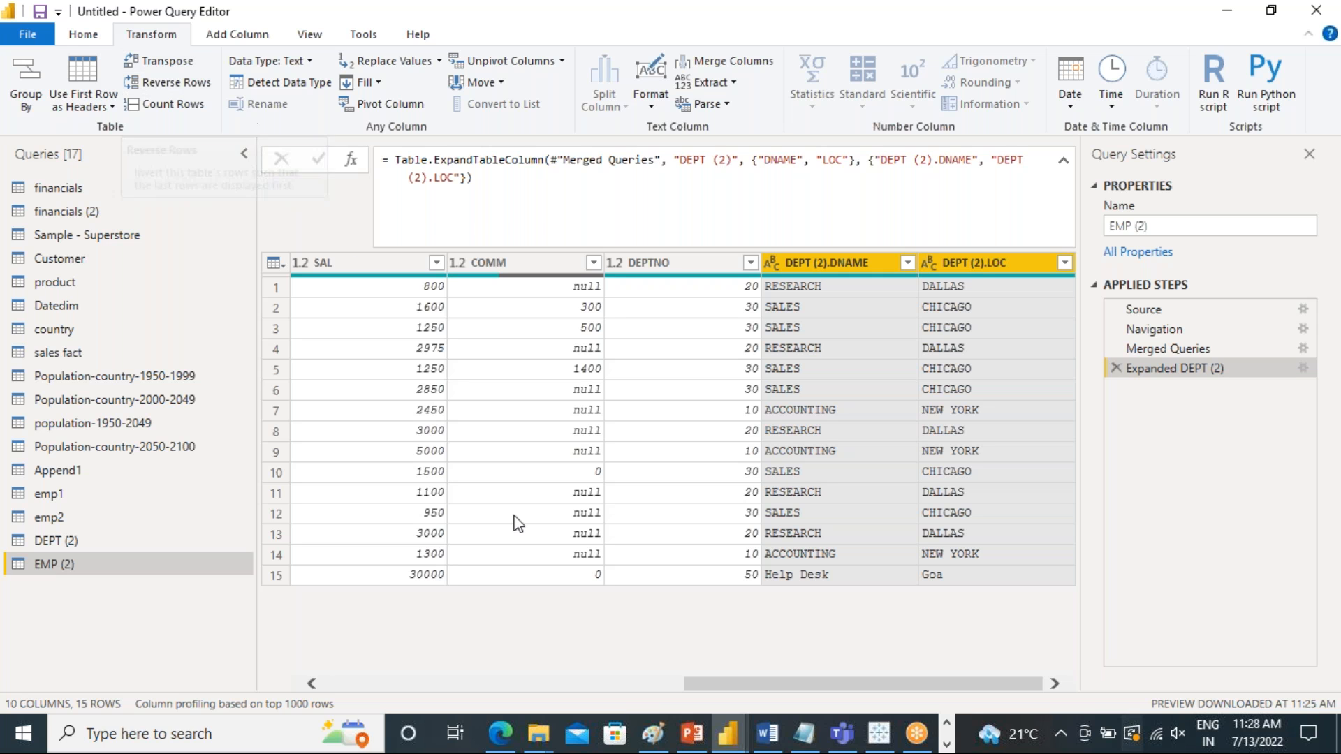
{"action": "left_click_drag", "start_coordinate": [711, 676], "coordinate": [398, 656]}
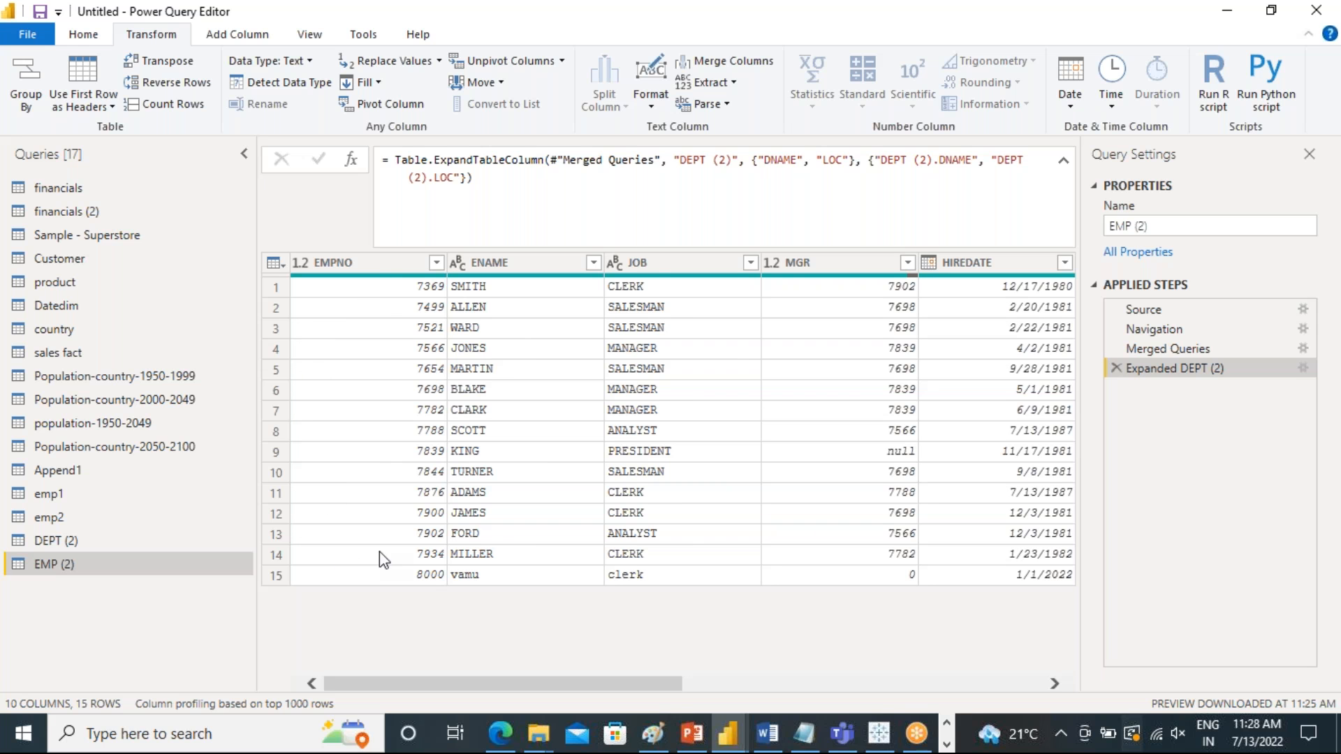
{"action": "left_click", "coordinate": [388, 579]}
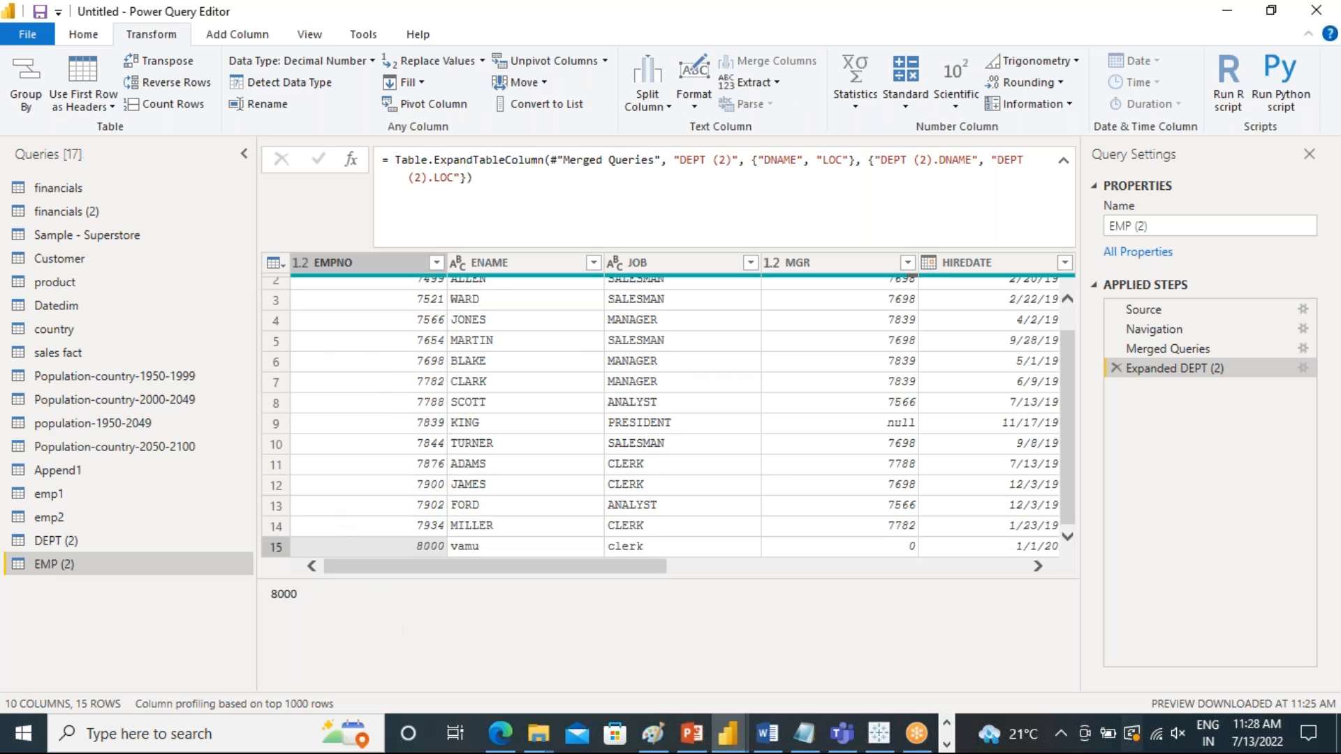
{"action": "left_click", "coordinate": [168, 84]}
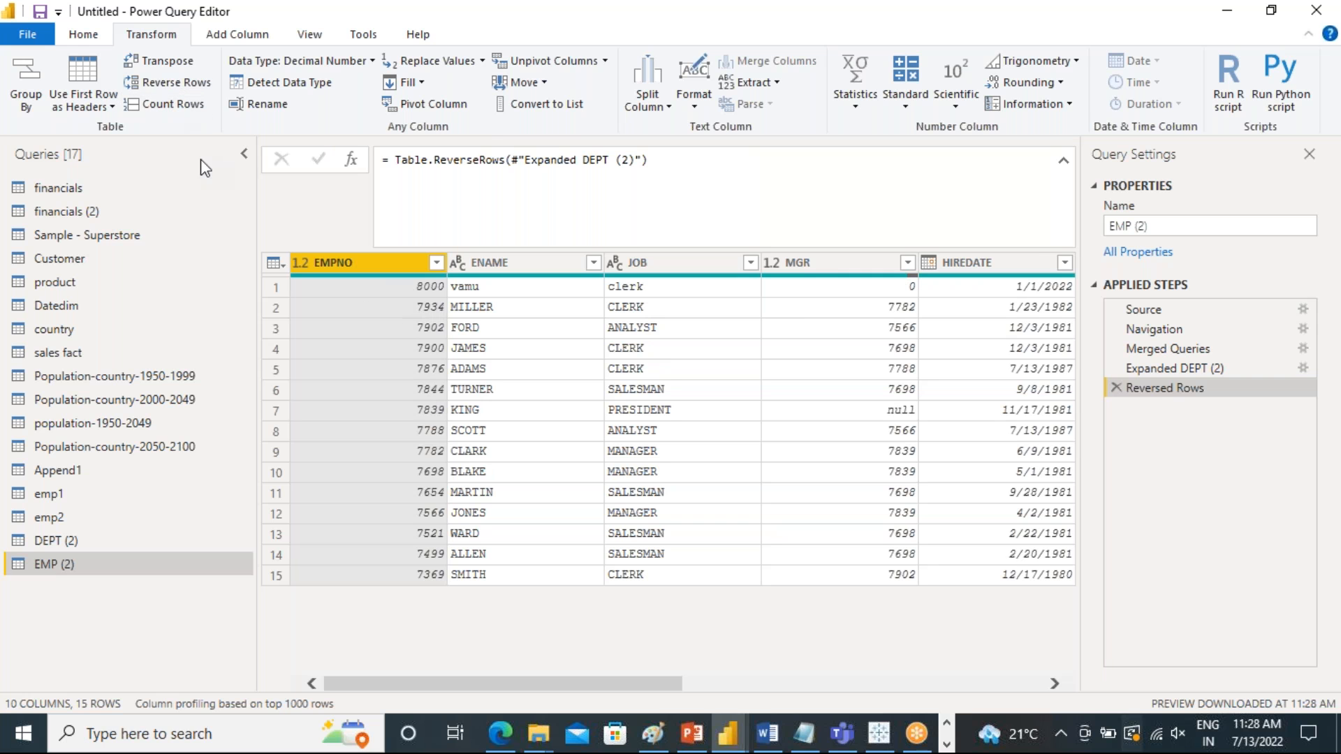
Try counting the rows of EMP (2) and converting the count to a table, and remove both applied steps
{"action": "left_click", "coordinate": [170, 106]}
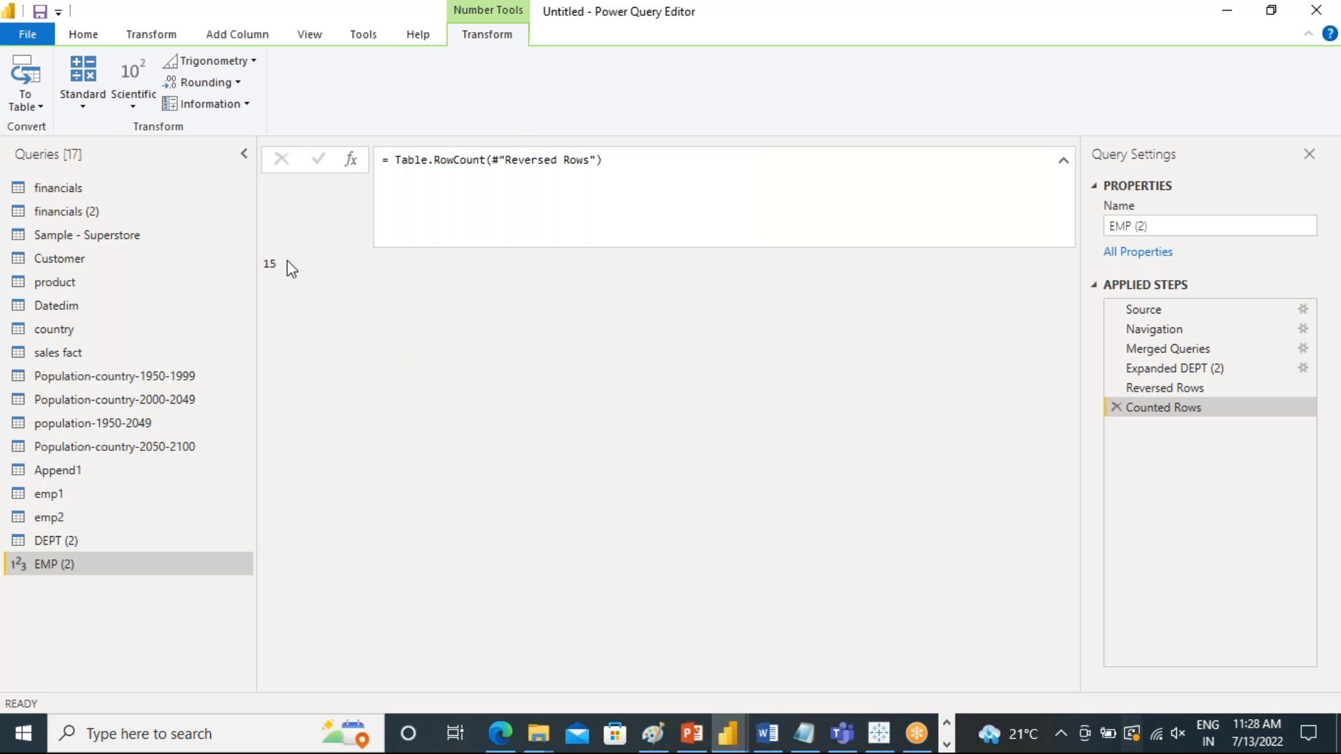
{"action": "left_click", "coordinate": [28, 105]}
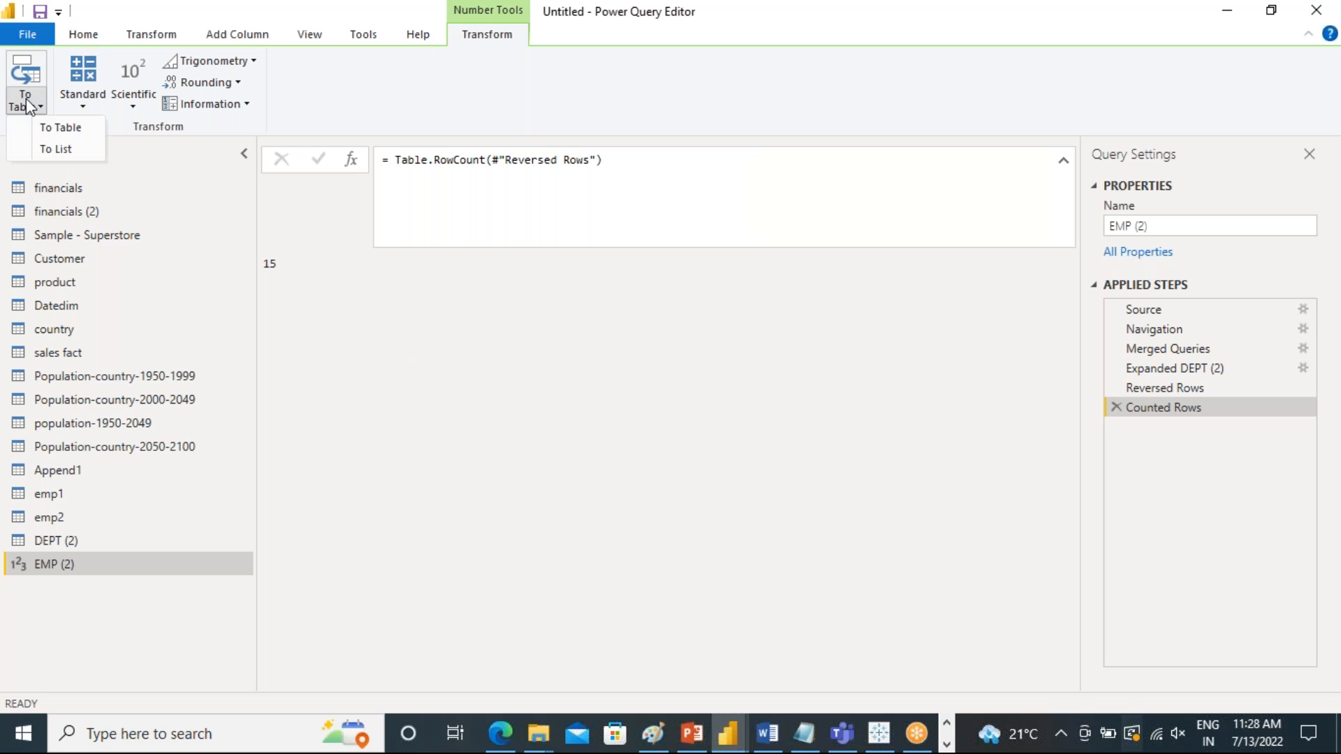
{"action": "left_click", "coordinate": [61, 127]}
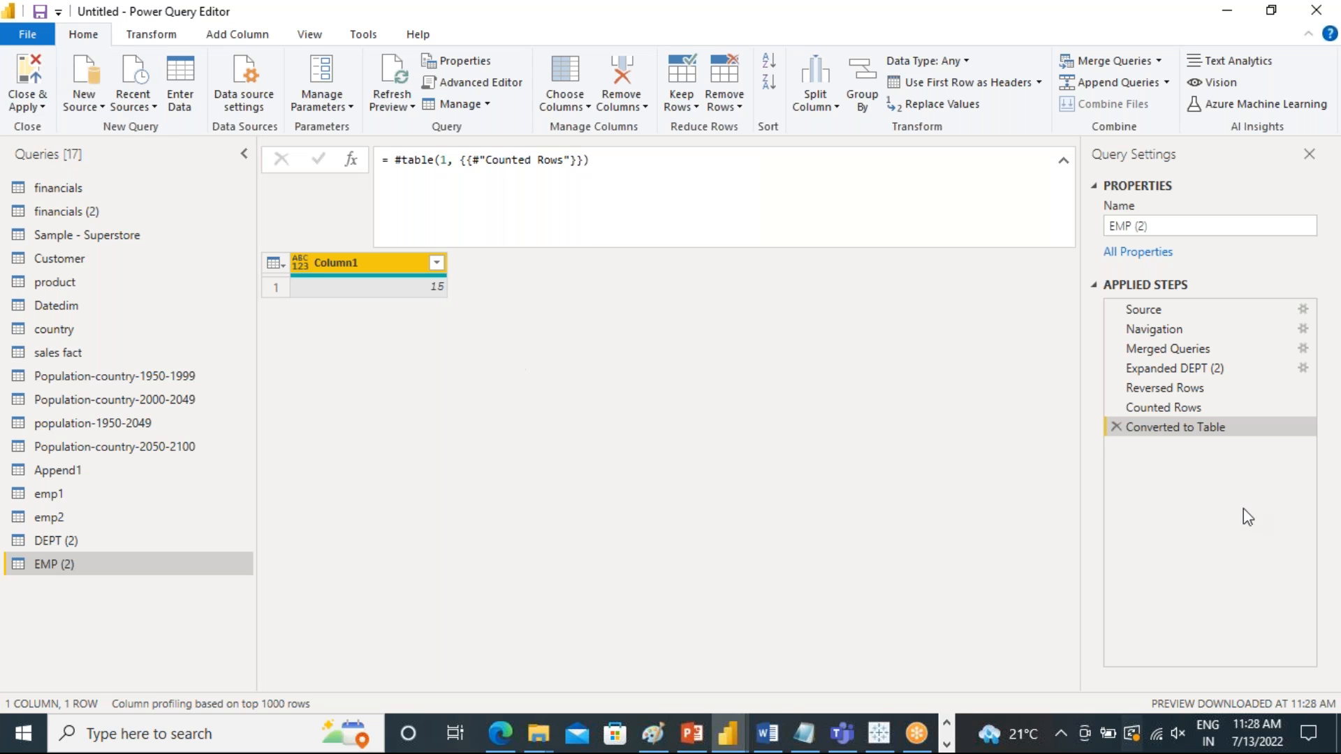
{"action": "left_click", "coordinate": [1115, 427]}
{"action": "left_click", "coordinate": [1115, 407]}
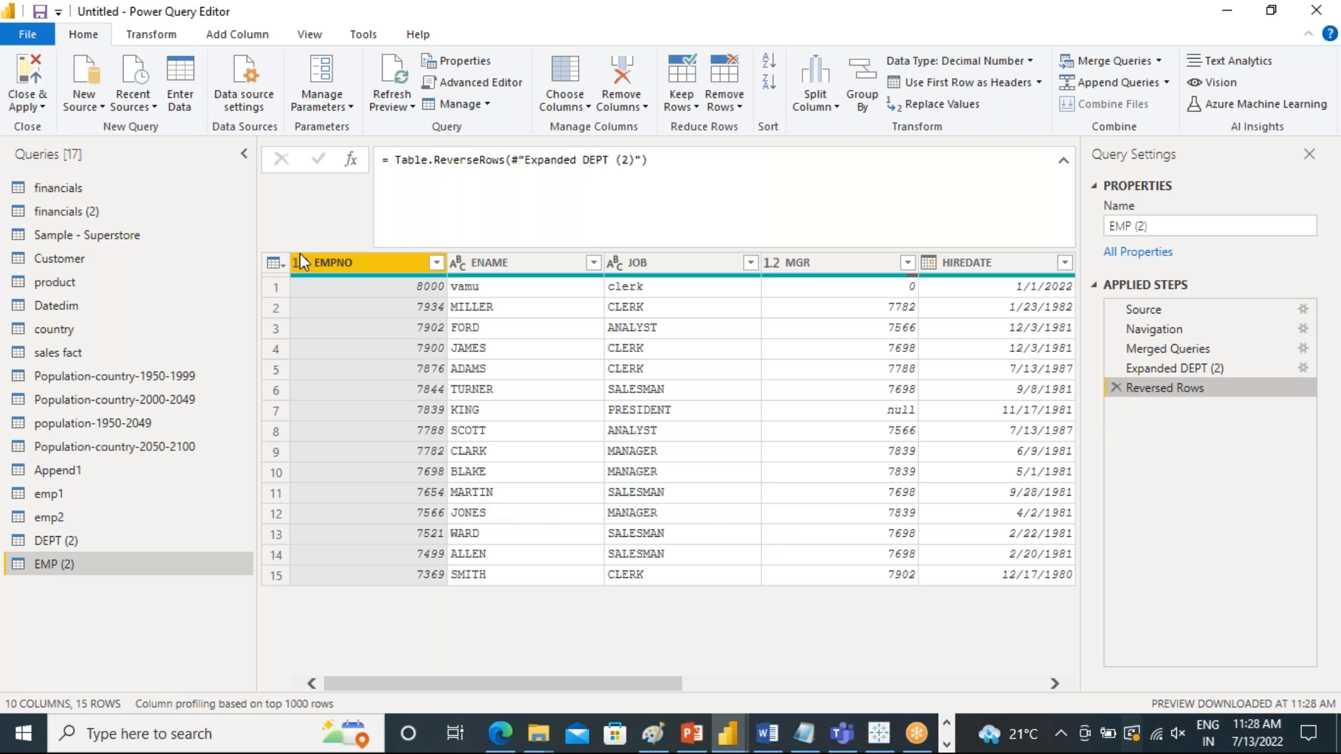
{"action": "left_click", "coordinate": [151, 34]}
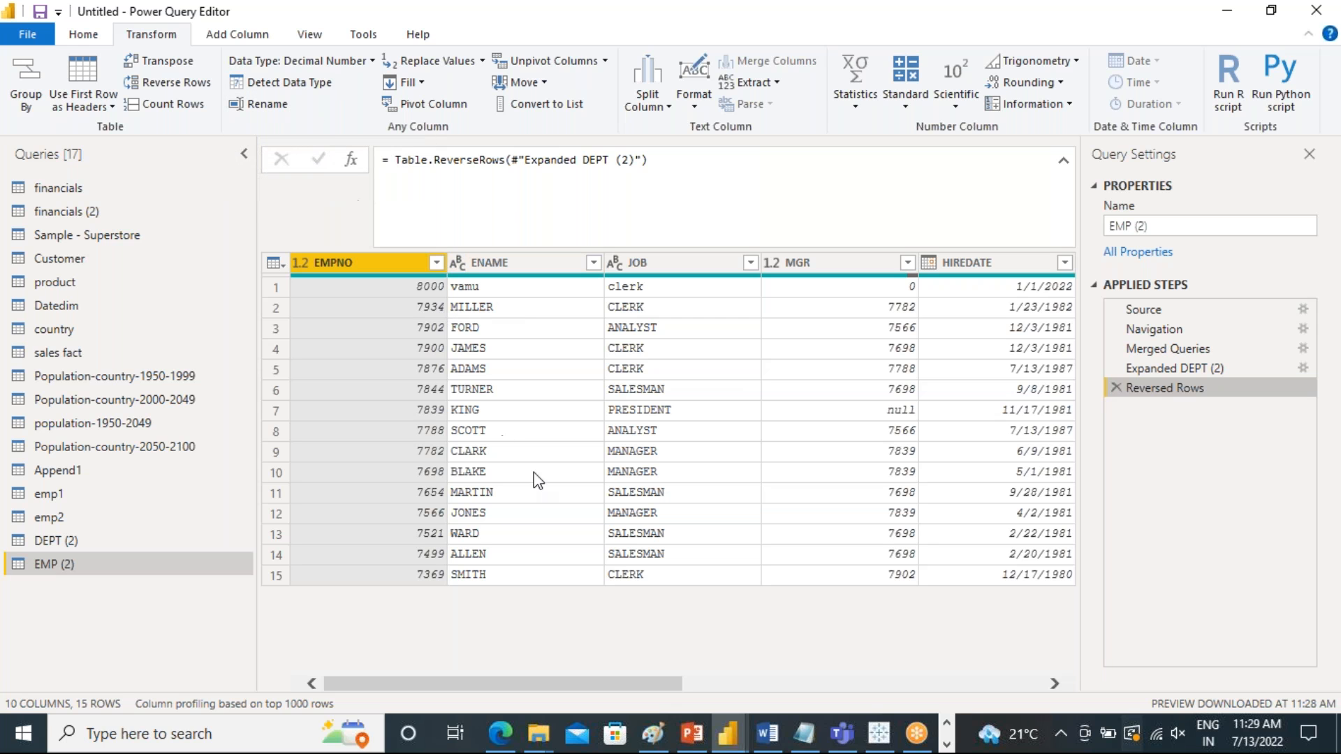
{"action": "left_click", "coordinate": [434, 63]}
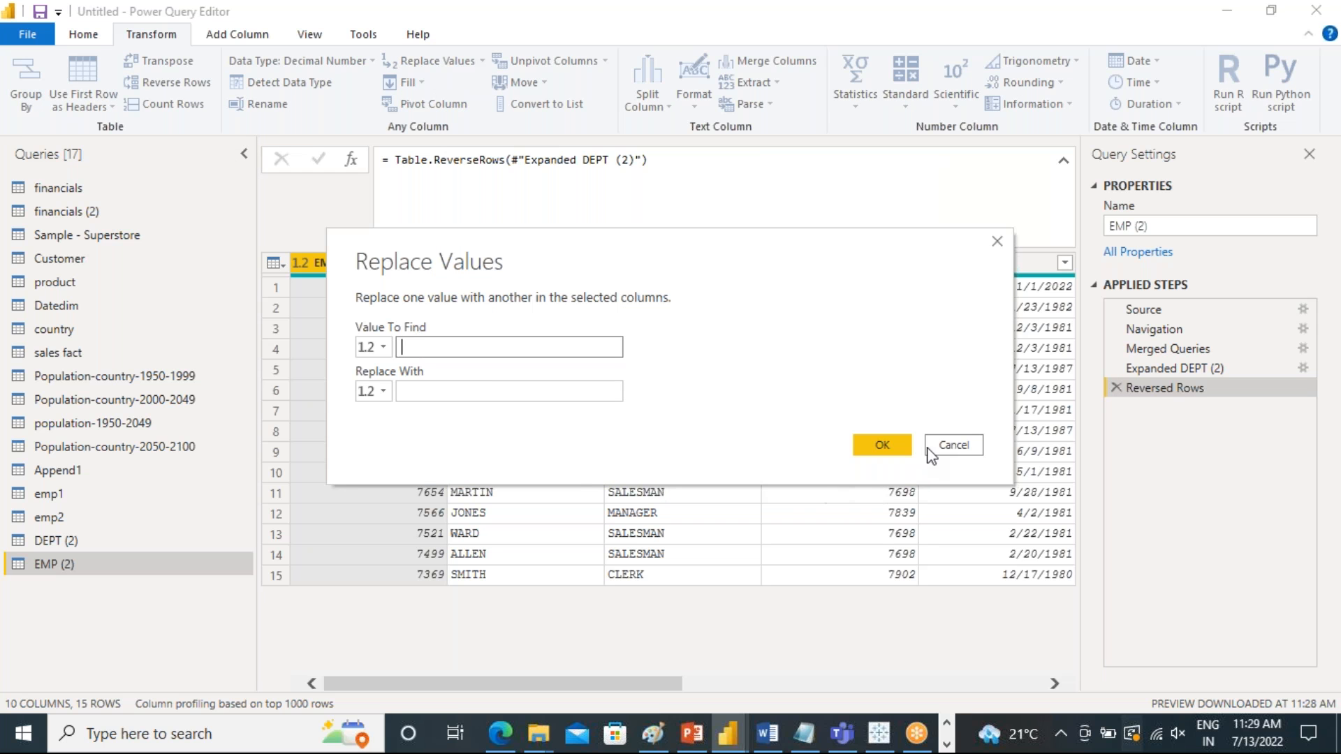
{"action": "left_click", "coordinate": [953, 444]}
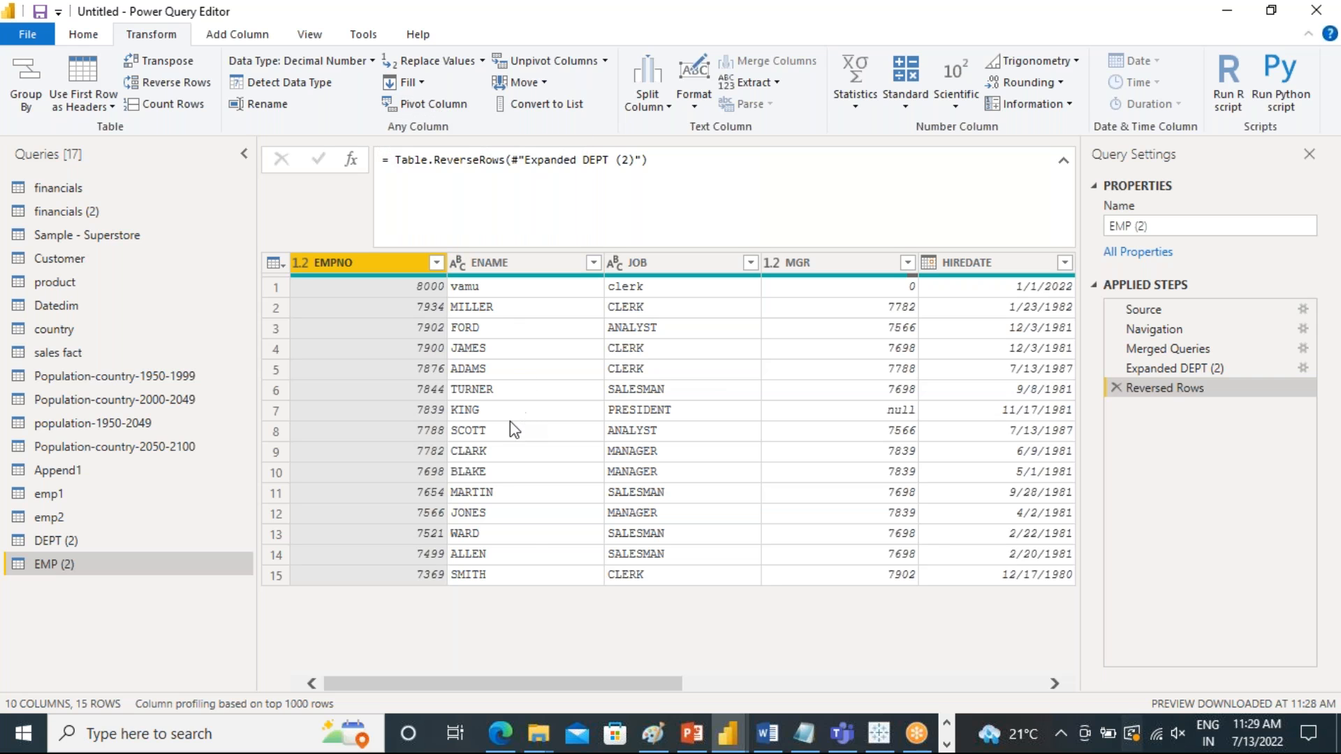
Review further columns of EMP (2) and the contents of the DEPT (2) and emp1 queries
{"action": "left_click_drag", "start_coordinate": [509, 683], "coordinate": [580, 675]}
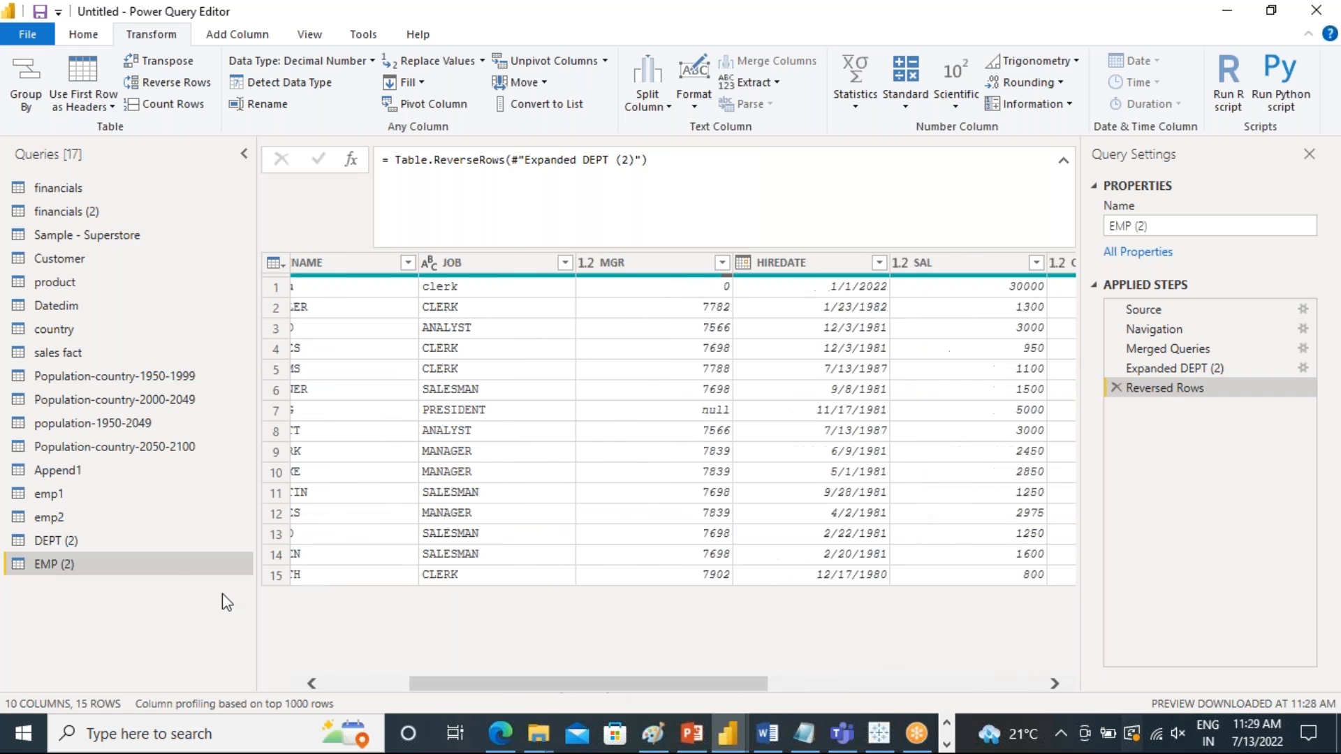
{"action": "left_click", "coordinate": [100, 542]}
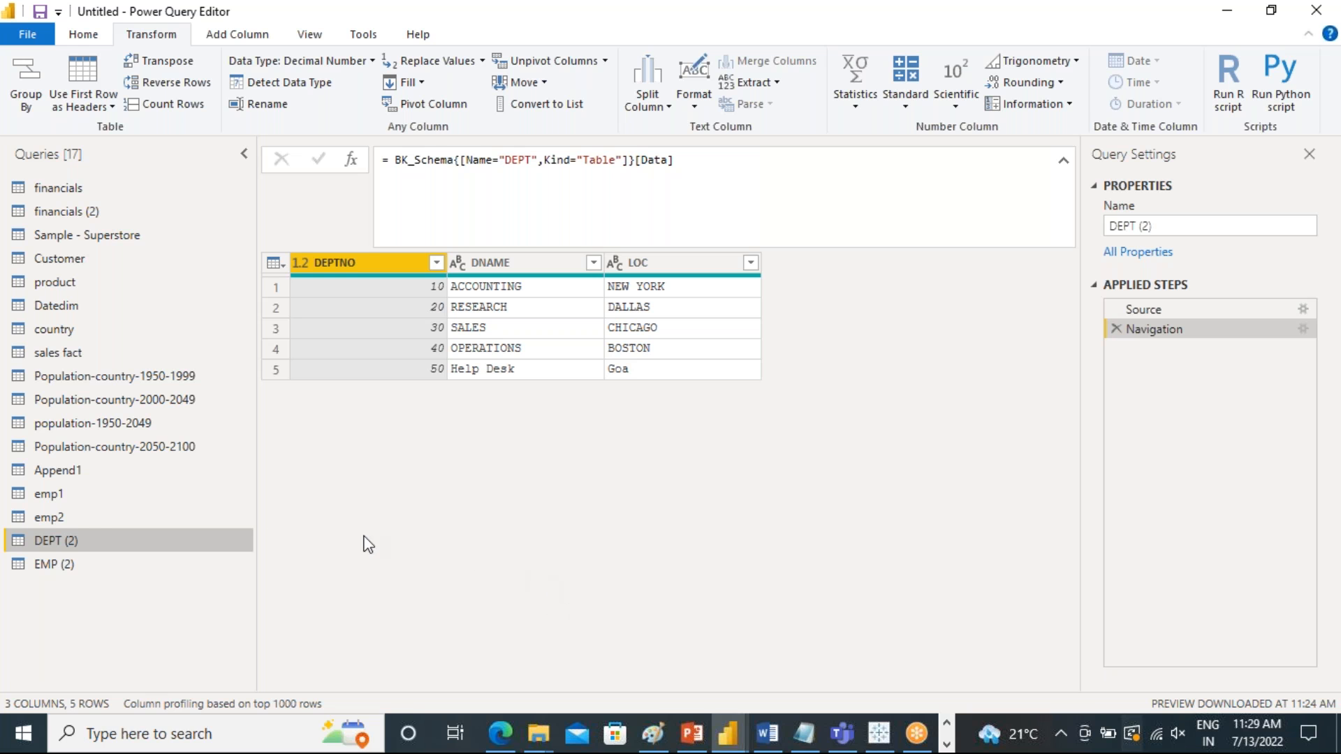
{"action": "left_click", "coordinate": [45, 494]}
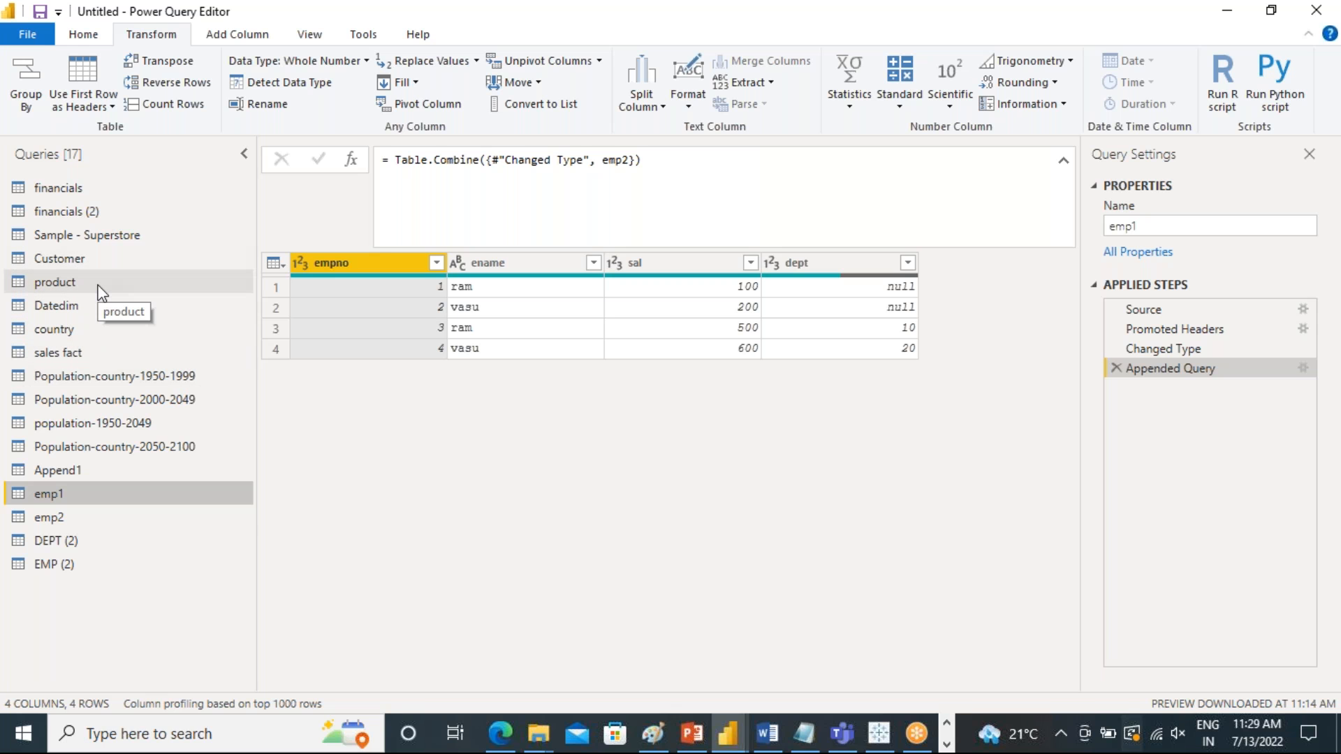
Reduce the financials query to the Sales, Month Name and Year columns with Choose Columns
{"action": "left_click", "coordinate": [78, 190]}
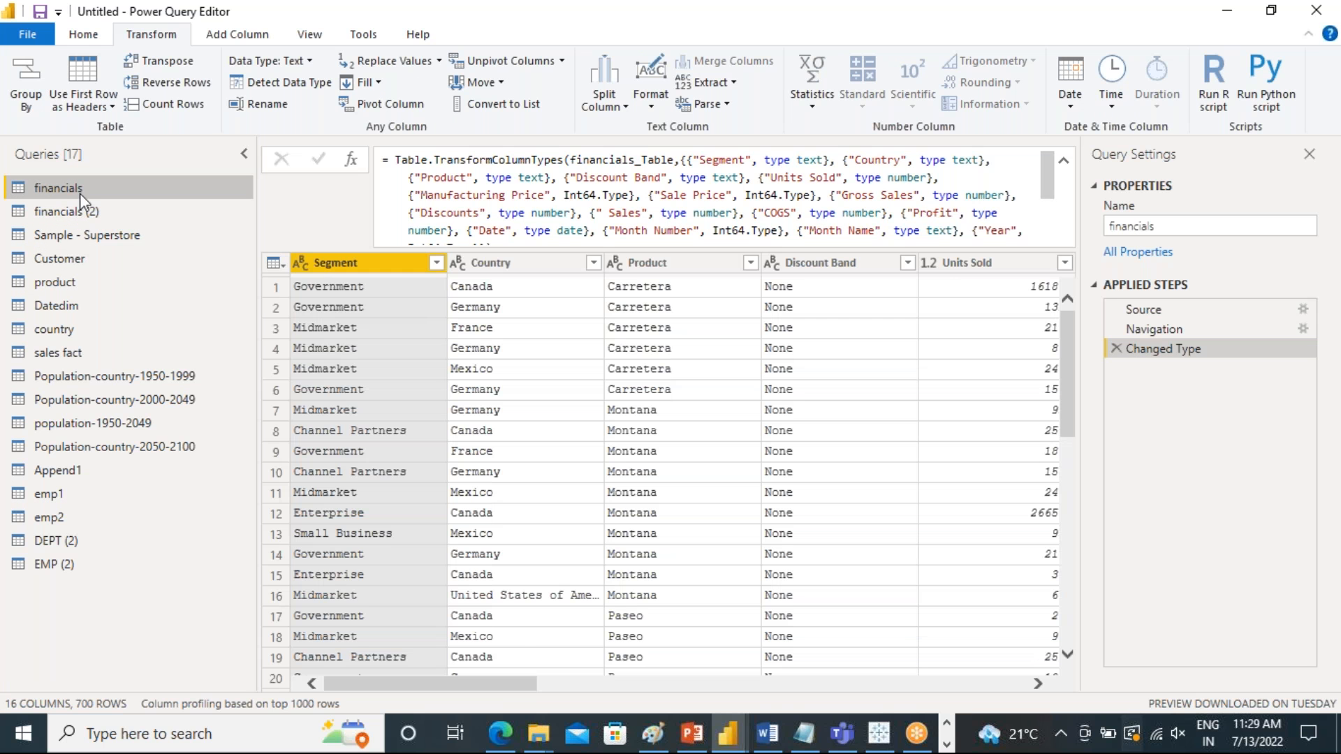
{"action": "left_click_drag", "start_coordinate": [512, 689], "coordinate": [1037, 677]}
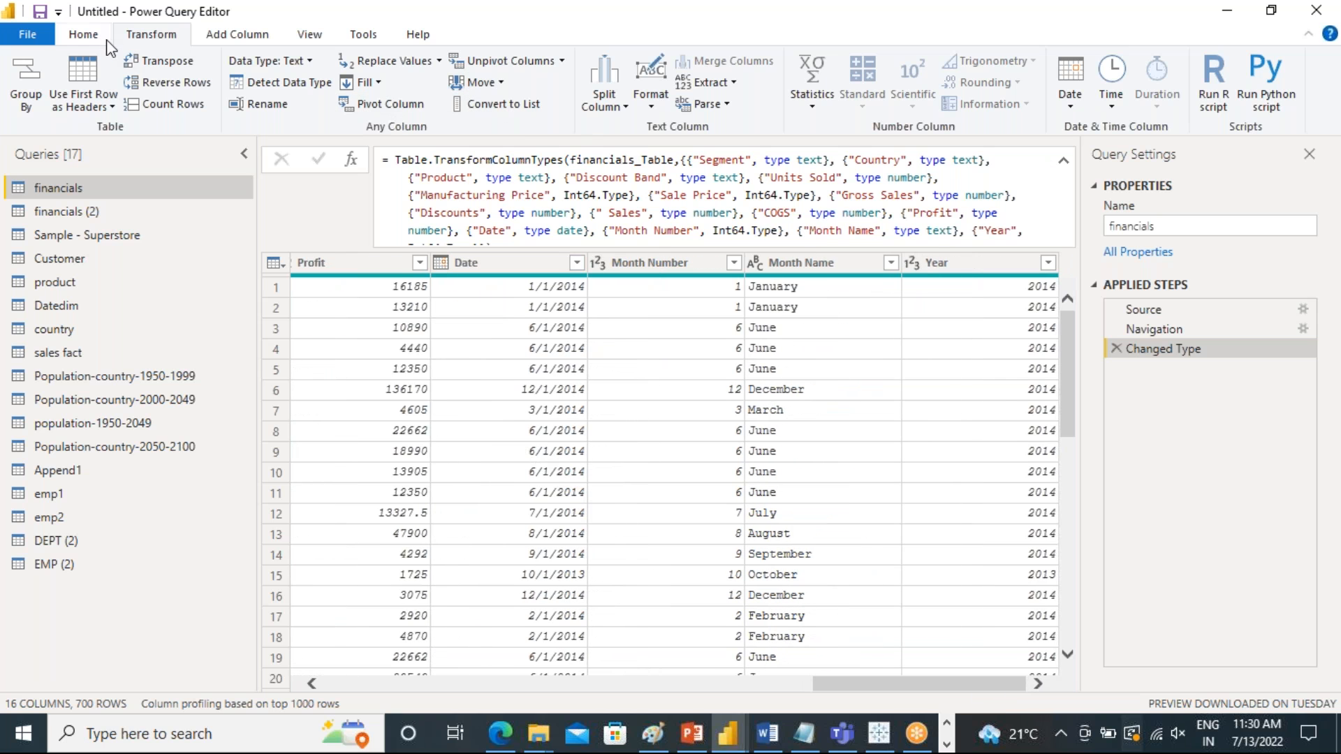
{"action": "left_click", "coordinate": [83, 34]}
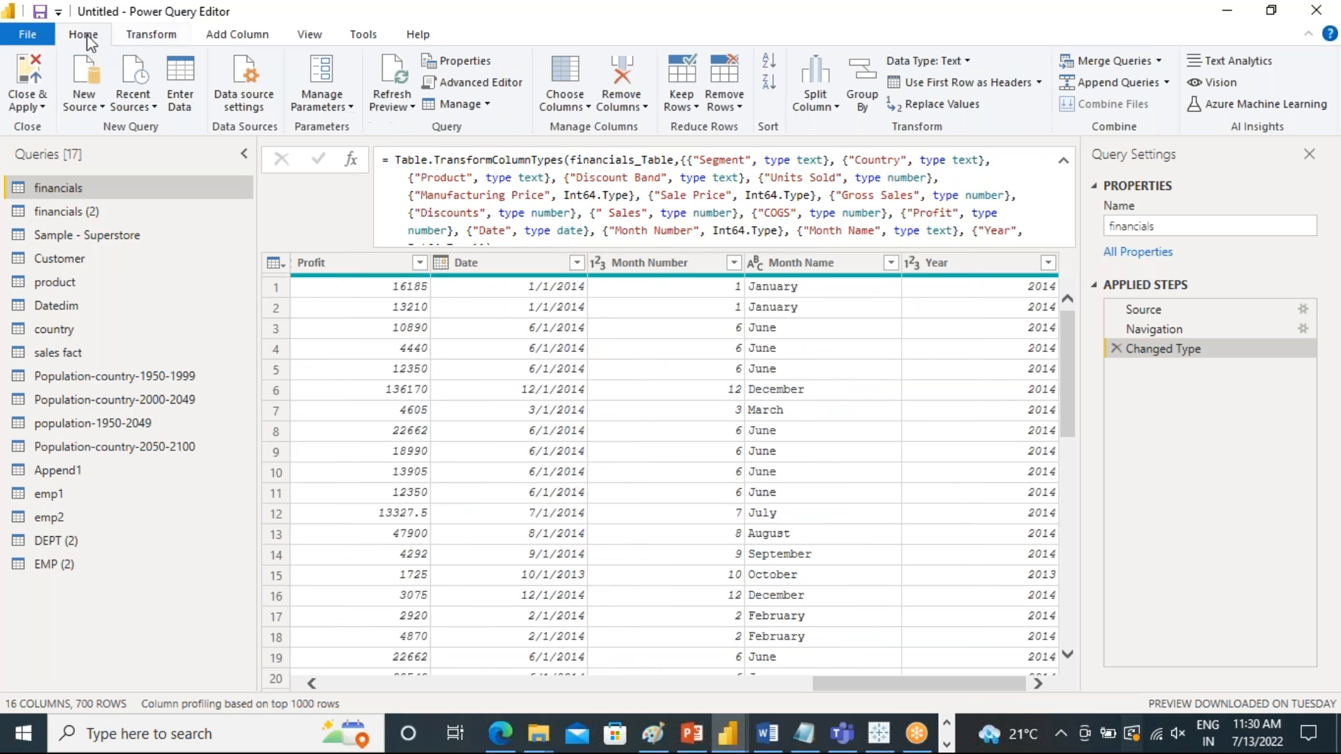
{"action": "left_click", "coordinate": [580, 108]}
{"action": "left_click", "coordinate": [608, 129]}
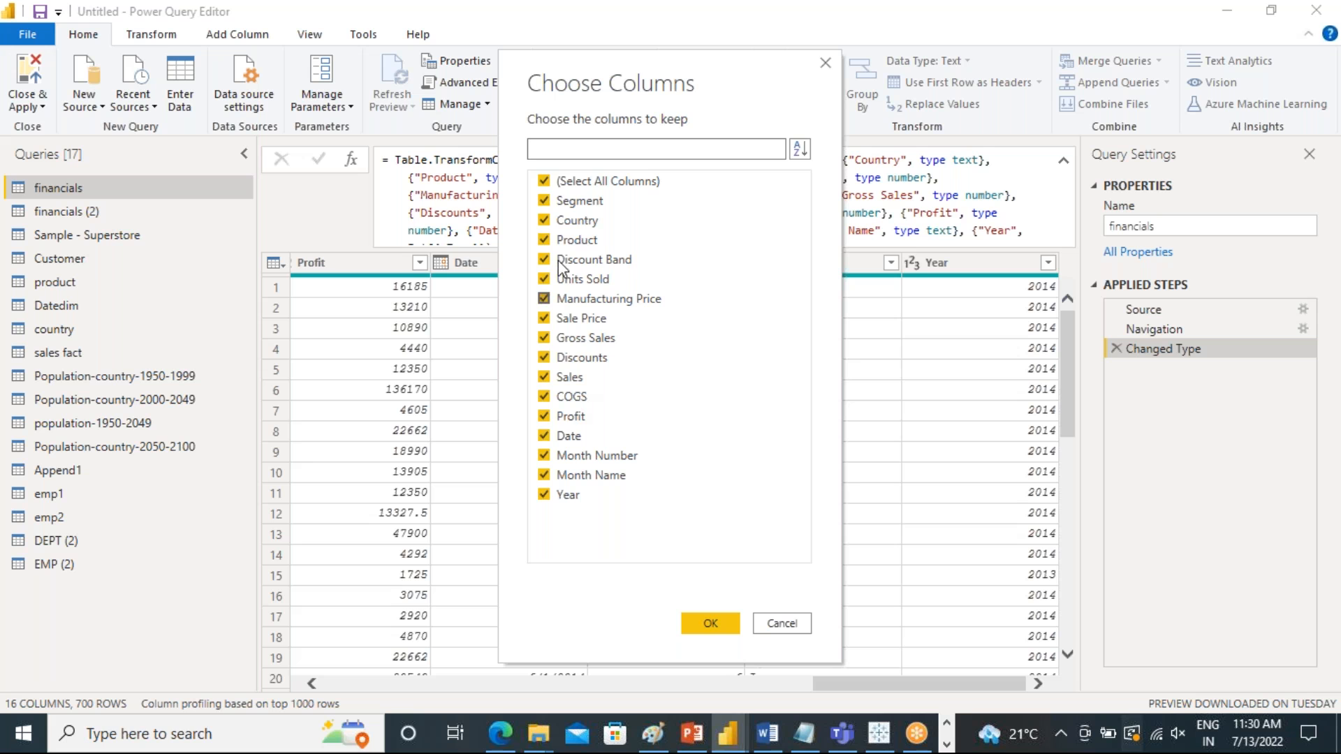
{"action": "left_click", "coordinate": [544, 181]}
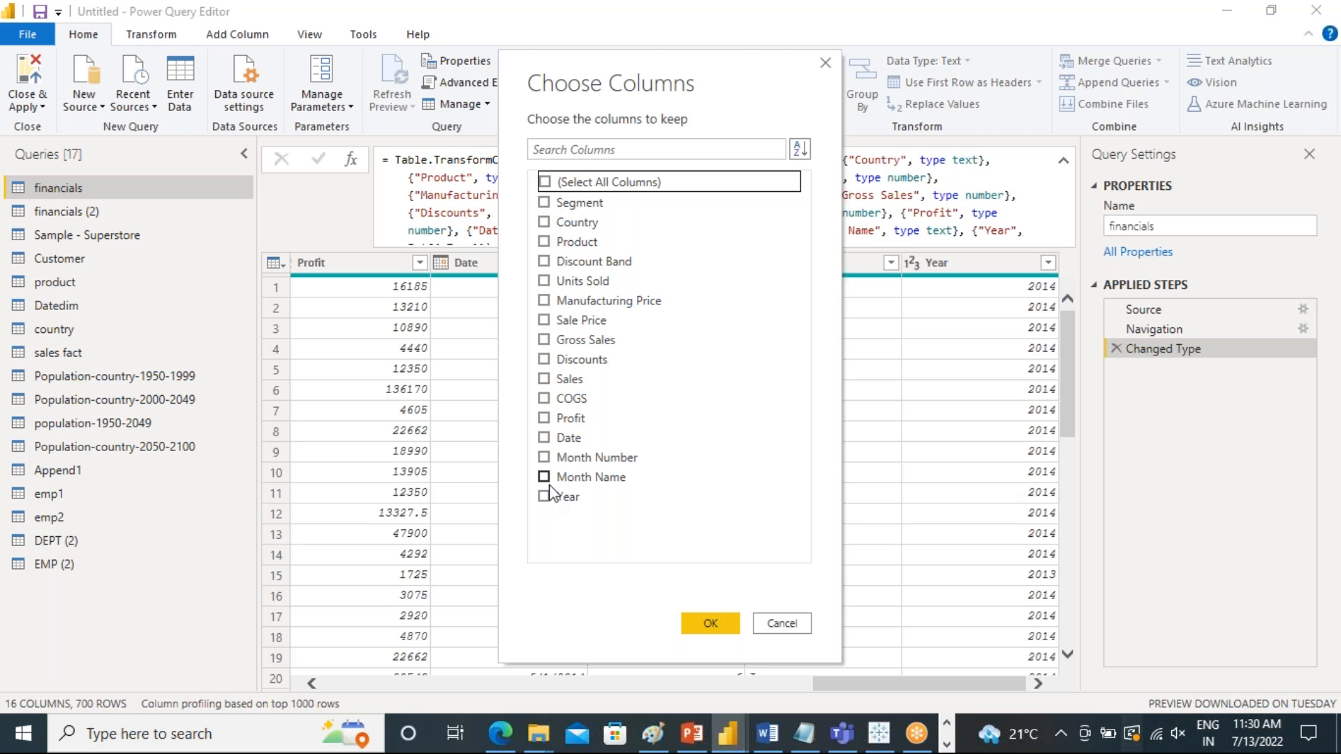
{"action": "left_click", "coordinate": [544, 438]}
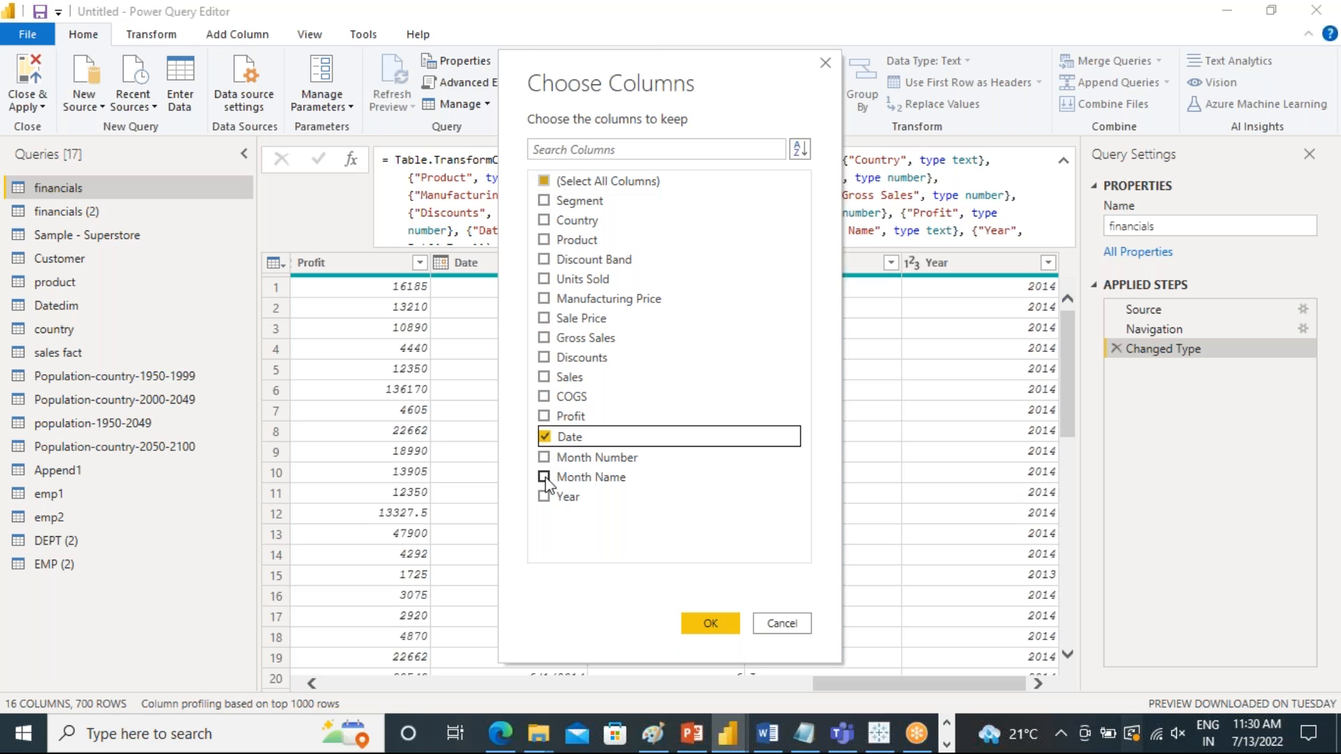
{"action": "left_click", "coordinate": [544, 496]}
{"action": "left_click", "coordinate": [544, 475]}
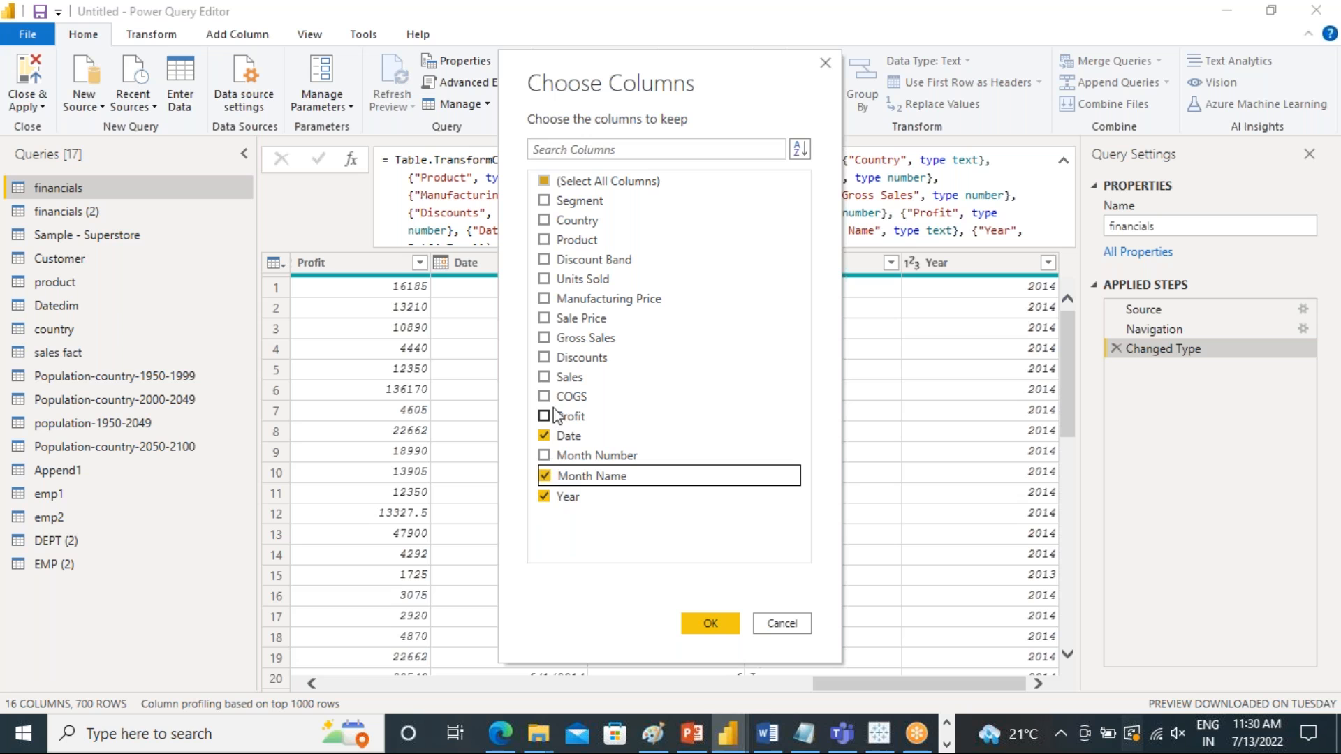
{"action": "left_click", "coordinate": [544, 377]}
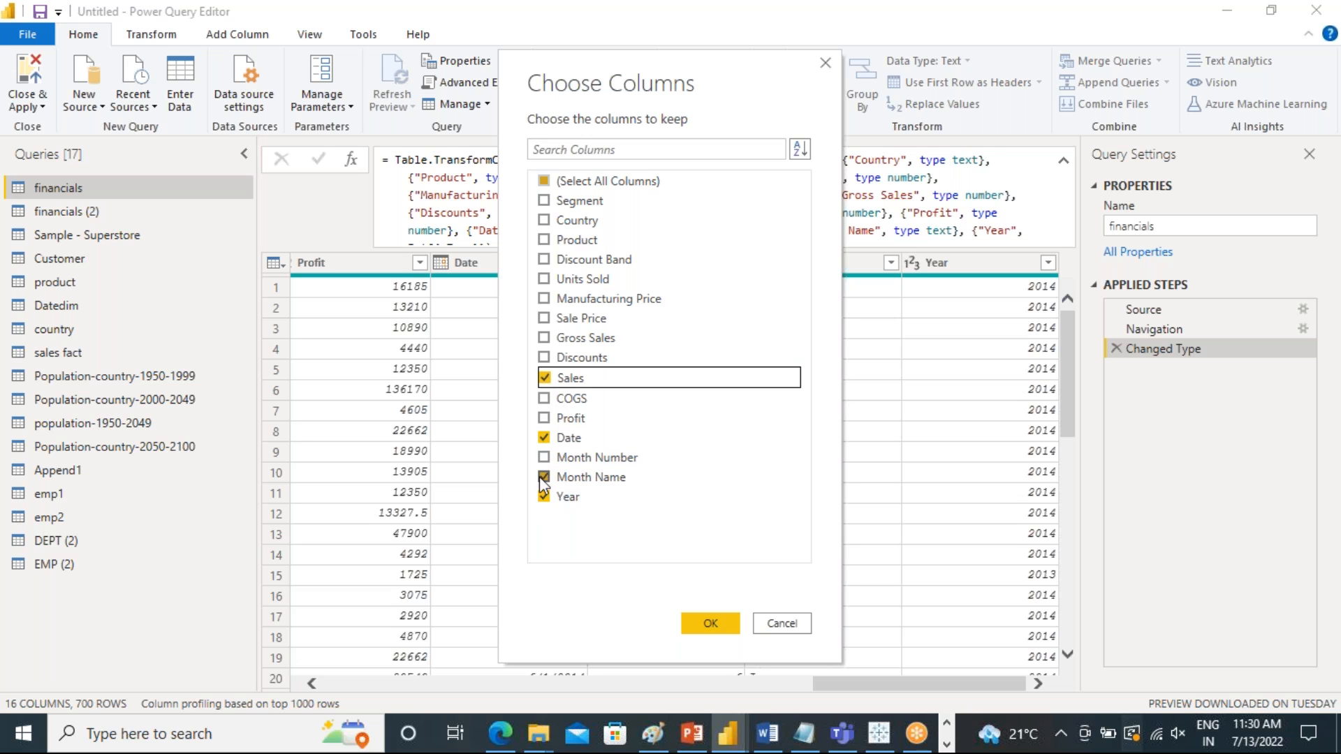
{"action": "left_click", "coordinate": [545, 438]}
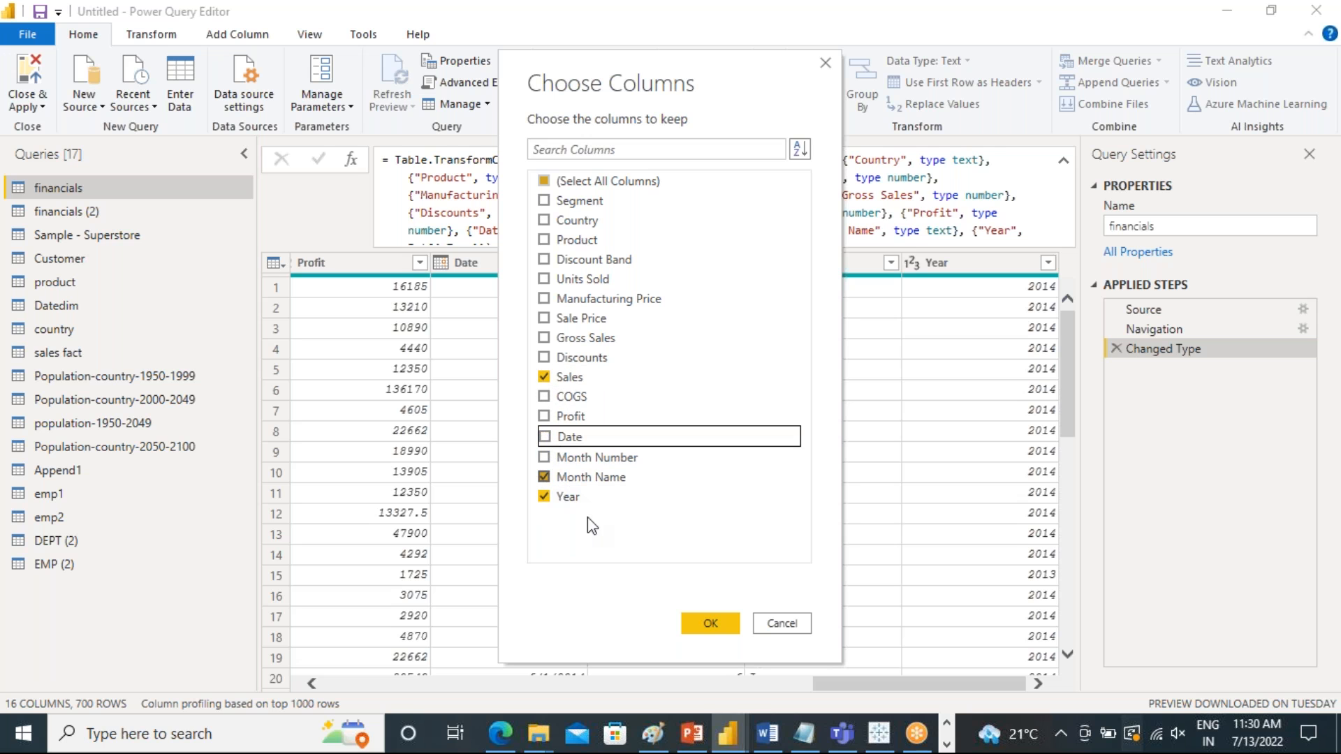
{"action": "left_click", "coordinate": [705, 617]}
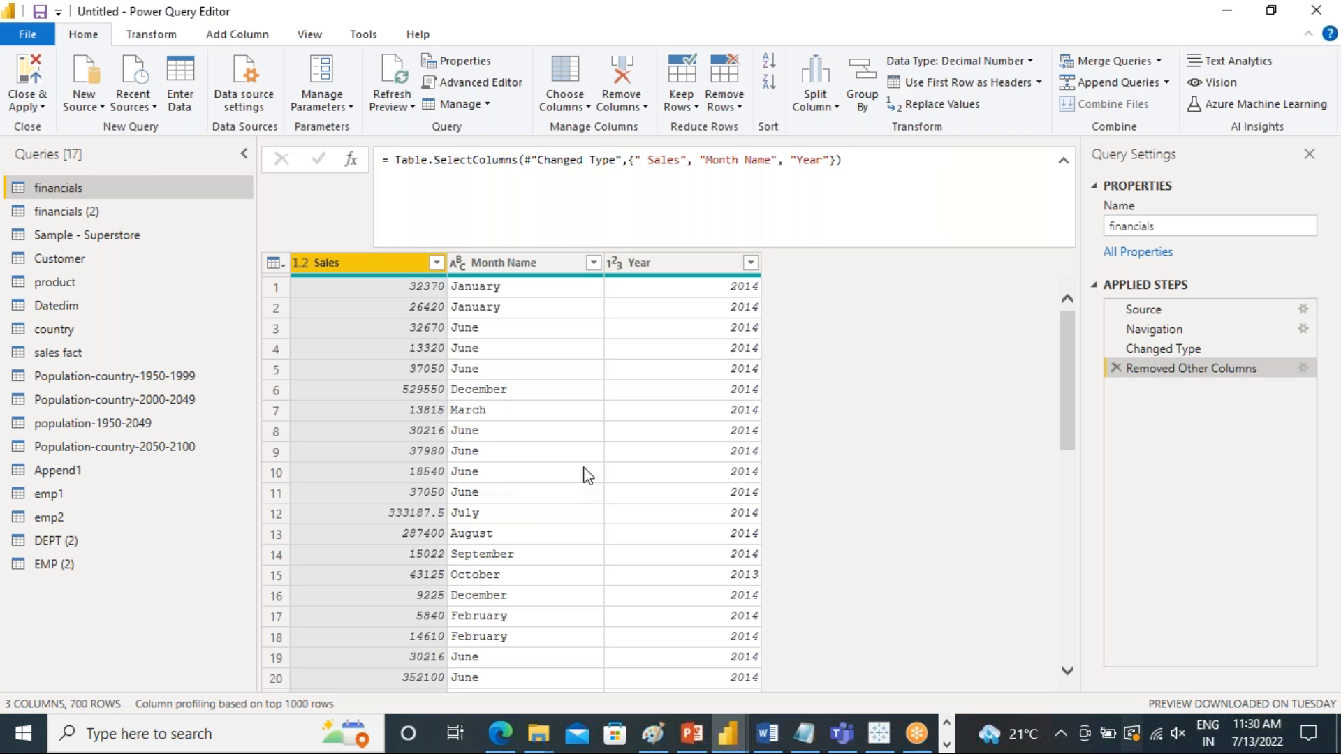
Try pivoting the financials Sales column with Month Name as the values column
{"action": "left_click", "coordinate": [521, 286]}
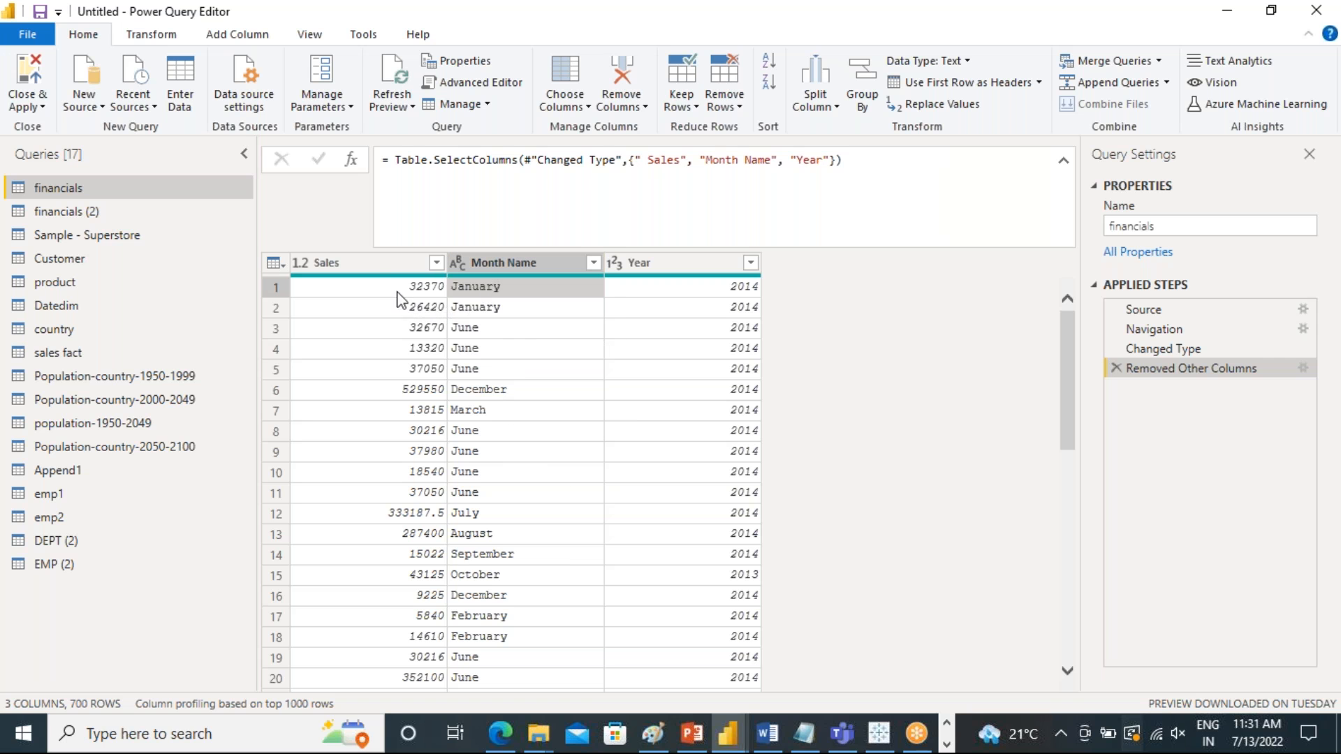
{"action": "left_click", "coordinate": [366, 265]}
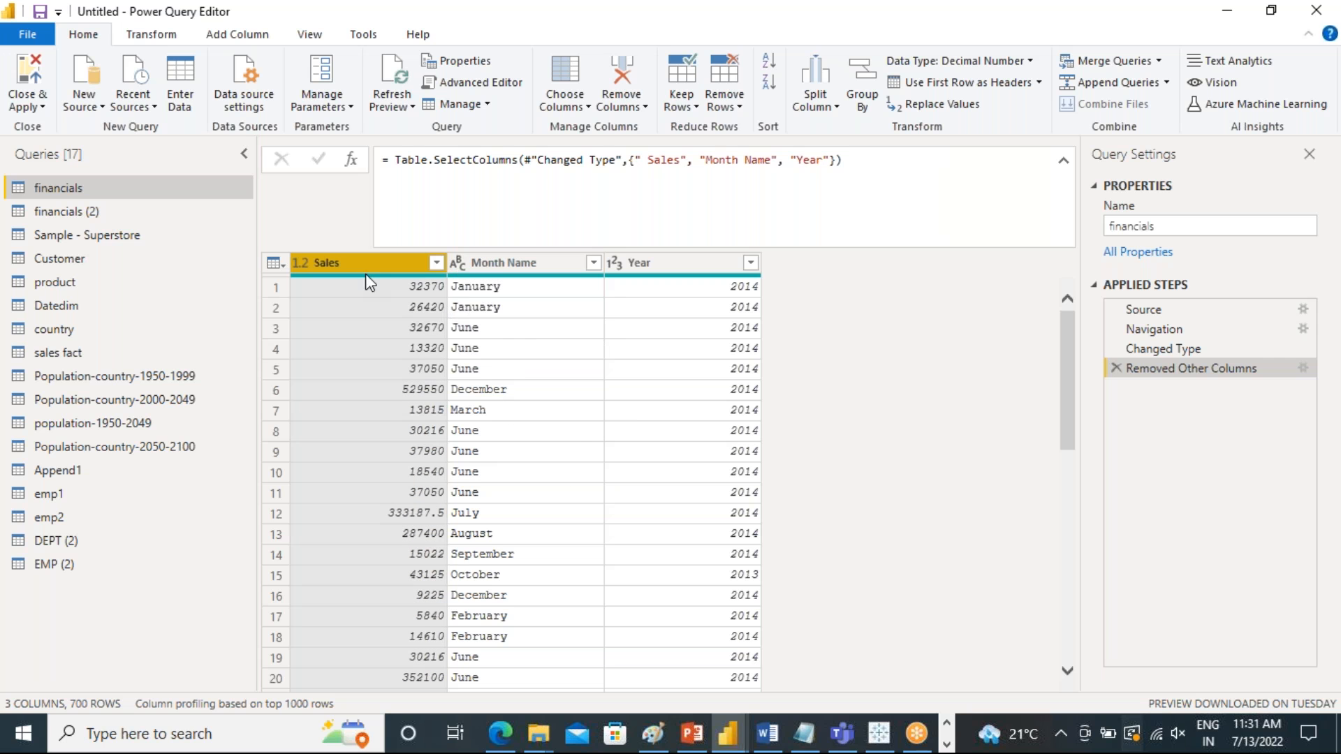
{"action": "left_click", "coordinate": [500, 265], "text": "ctrl"}
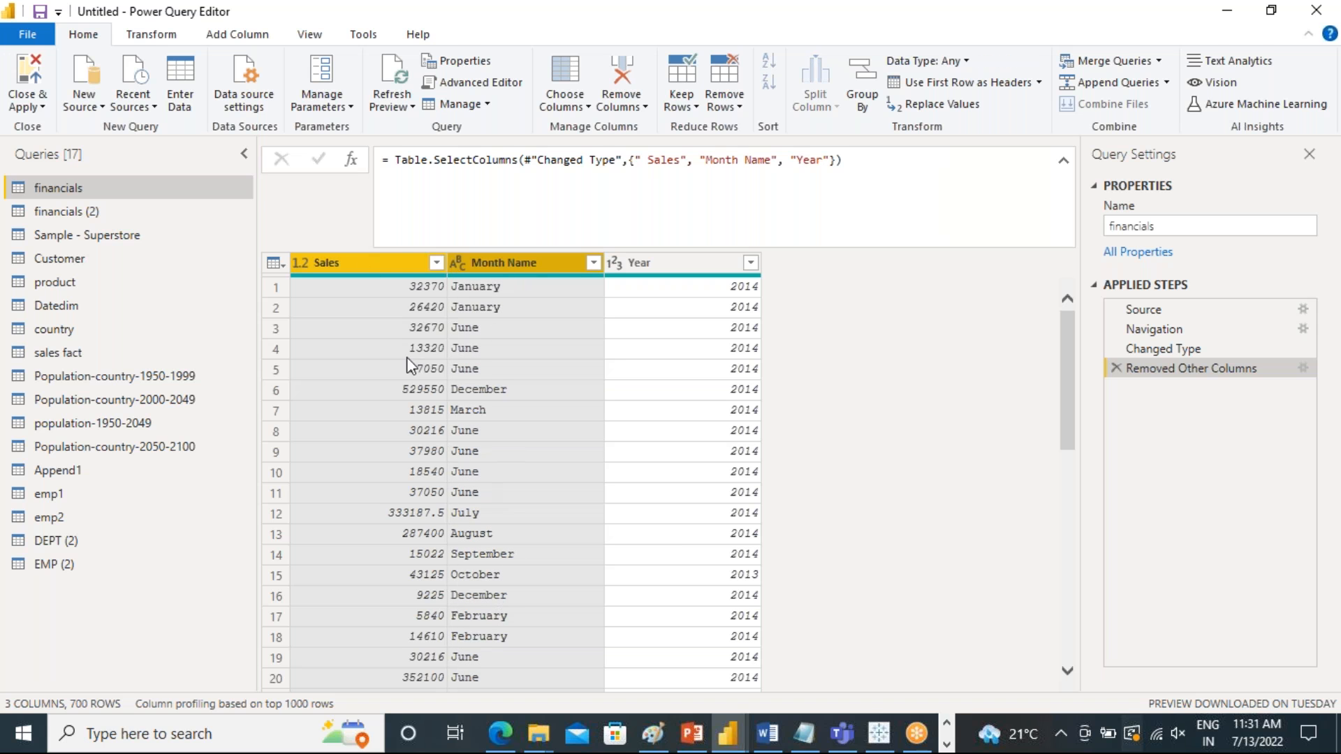
{"action": "left_click", "coordinate": [152, 35]}
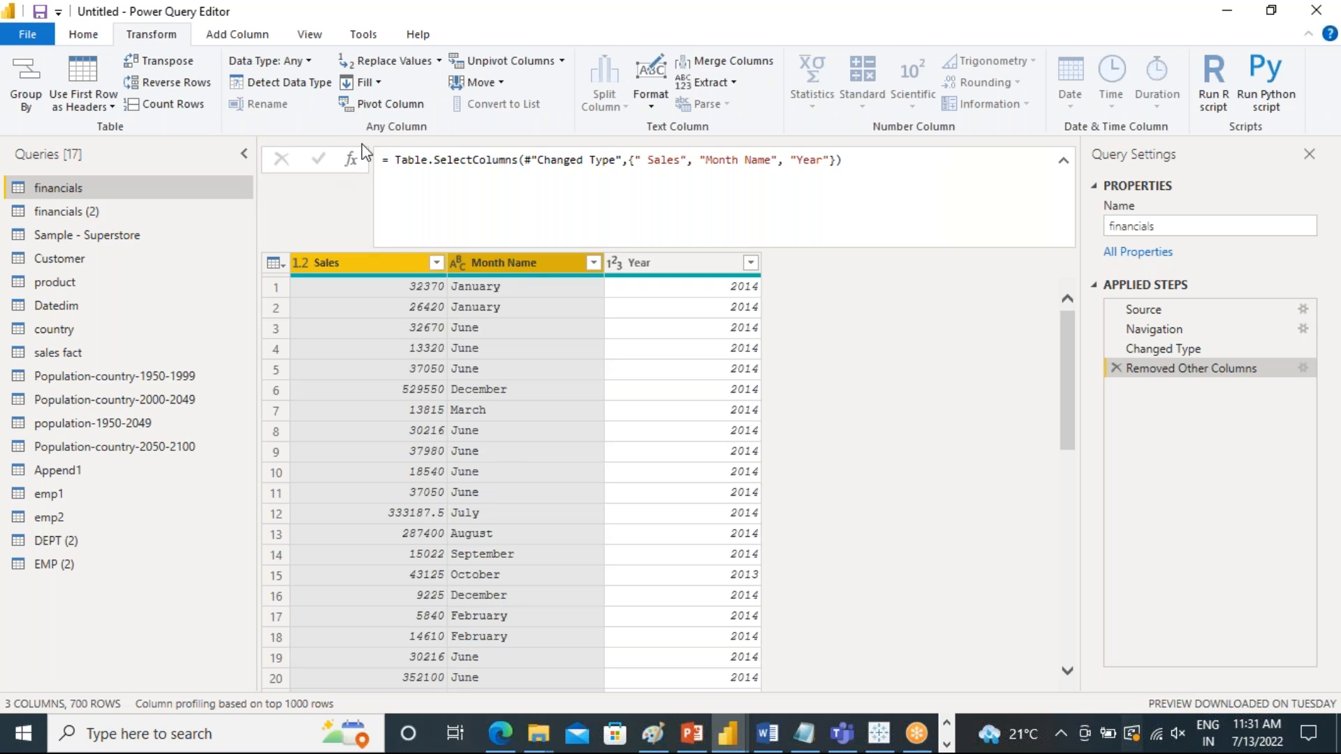
{"action": "left_click", "coordinate": [370, 105]}
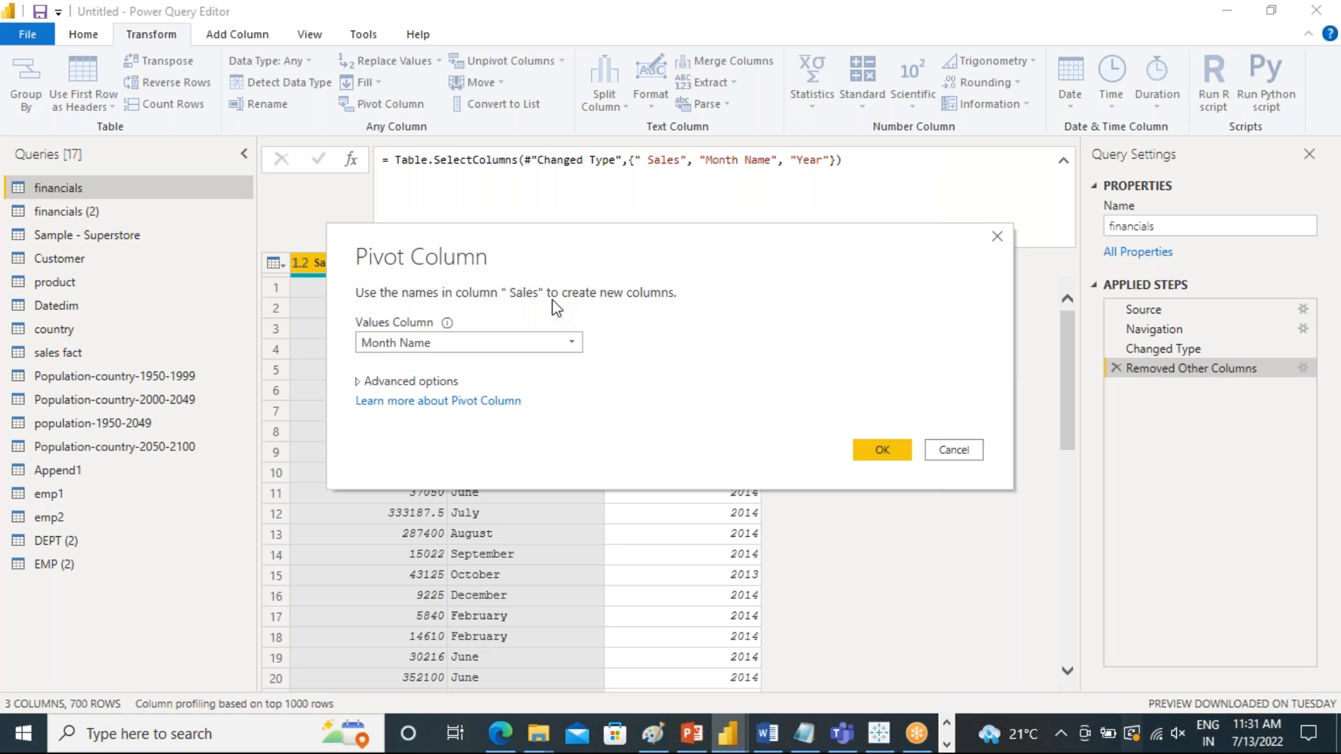
{"action": "left_click", "coordinate": [890, 454]}
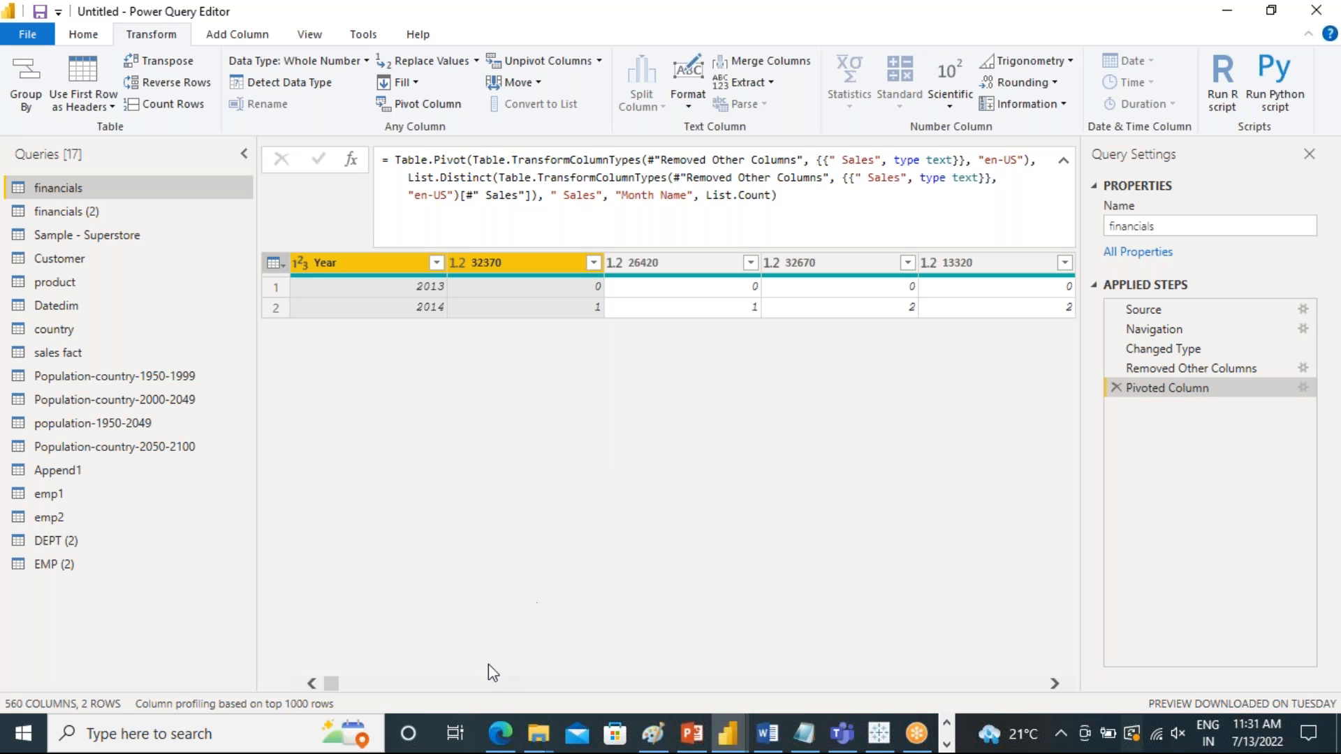
Look across the columns created from the Sales values and remove the Pivoted Column step from financials
{"action": "left_click_drag", "start_coordinate": [339, 685], "coordinate": [631, 700]}
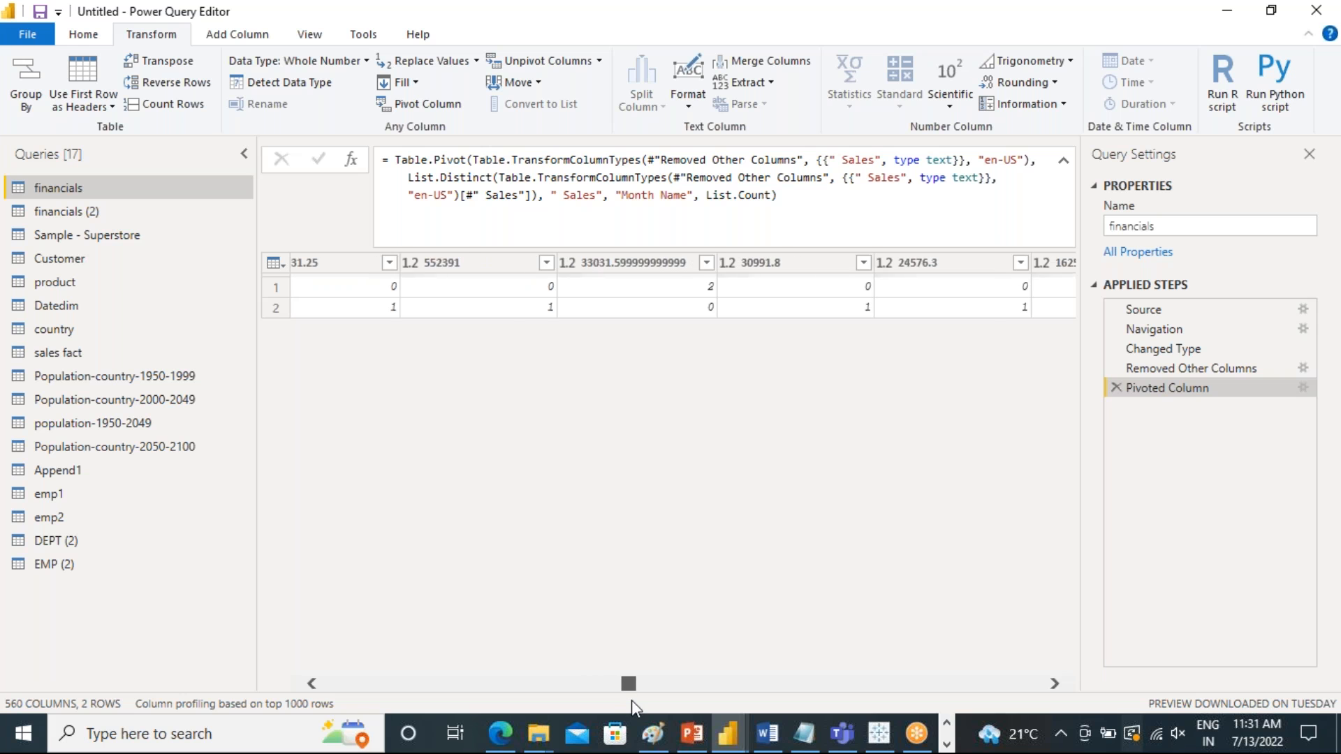
{"action": "left_click_drag", "start_coordinate": [634, 699], "coordinate": [853, 695]}
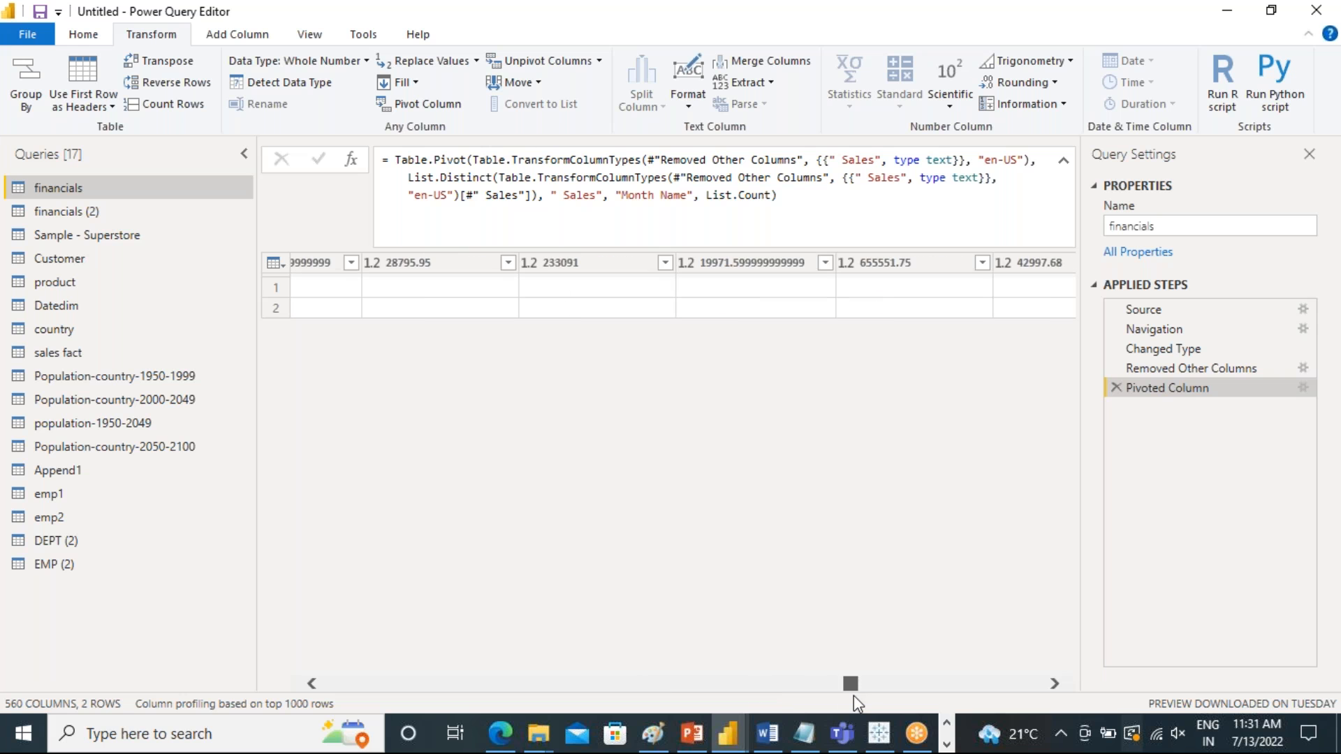
{"action": "left_click", "coordinate": [860, 687]}
{"action": "left_click", "coordinate": [847, 693]}
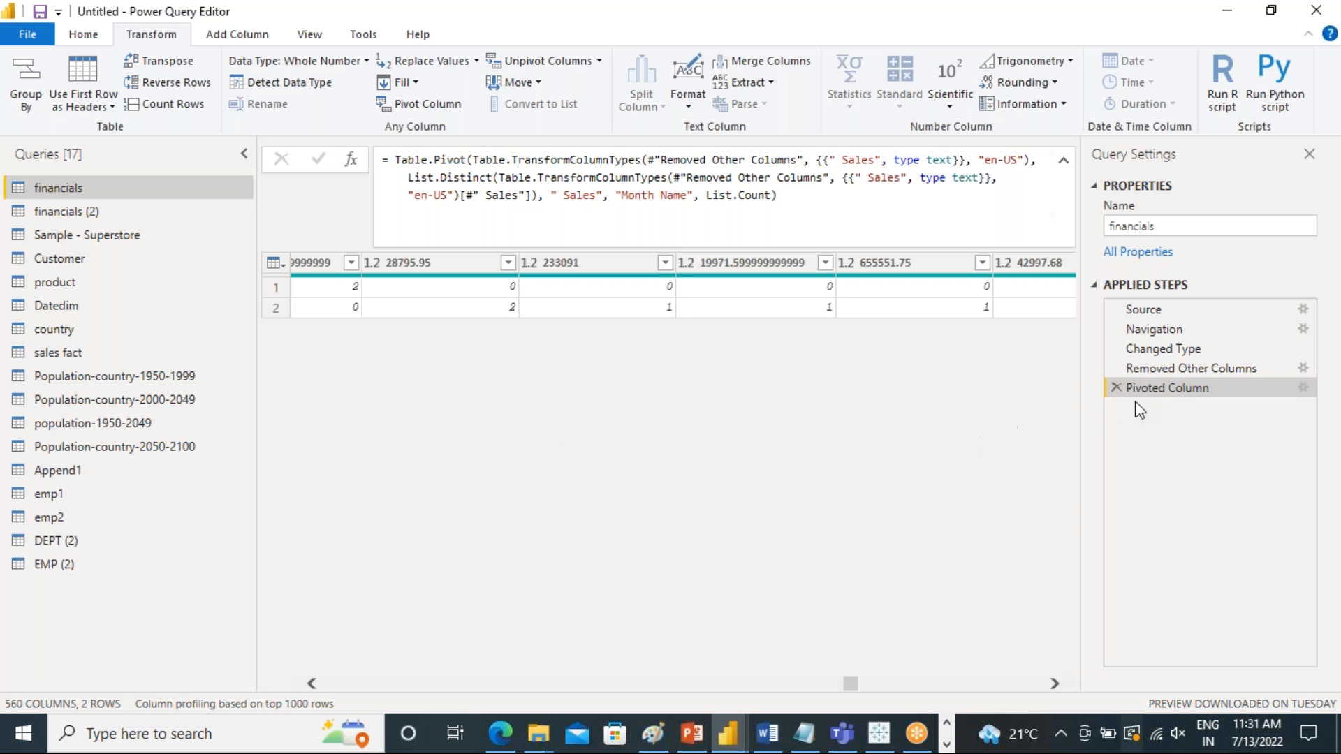
{"action": "left_click", "coordinate": [1115, 389]}
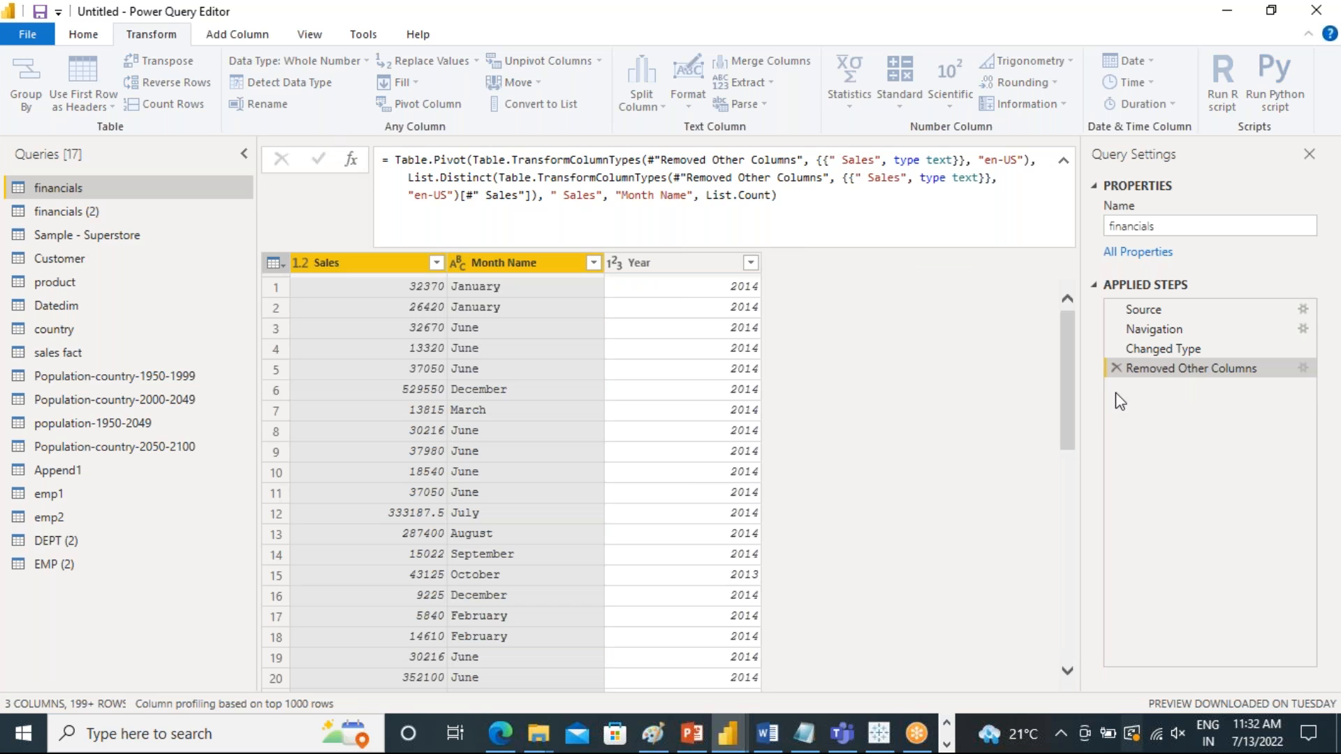
Pivot the Month Name column of financials with Sales as the values column and check the resulting month columns
{"action": "left_click", "coordinate": [381, 265]}
{"action": "left_click", "coordinate": [495, 261]}
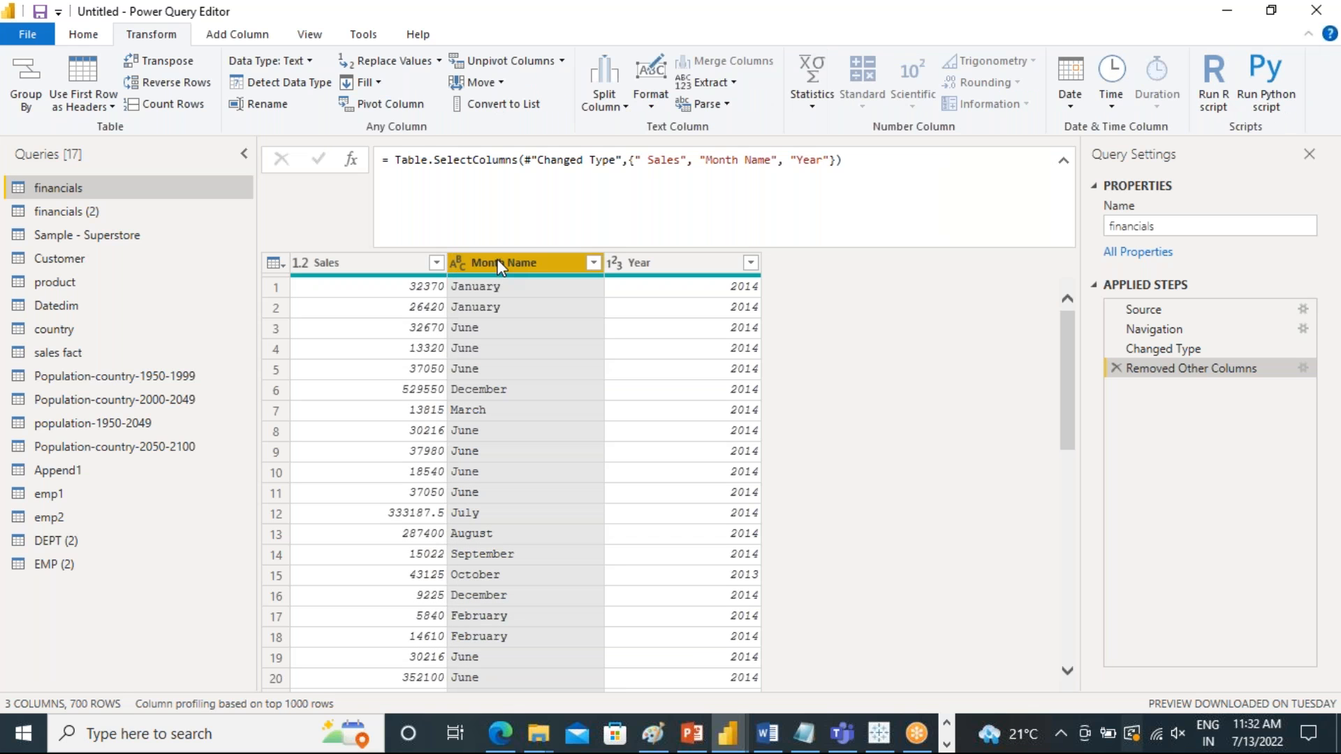
{"action": "left_click", "coordinate": [383, 105]}
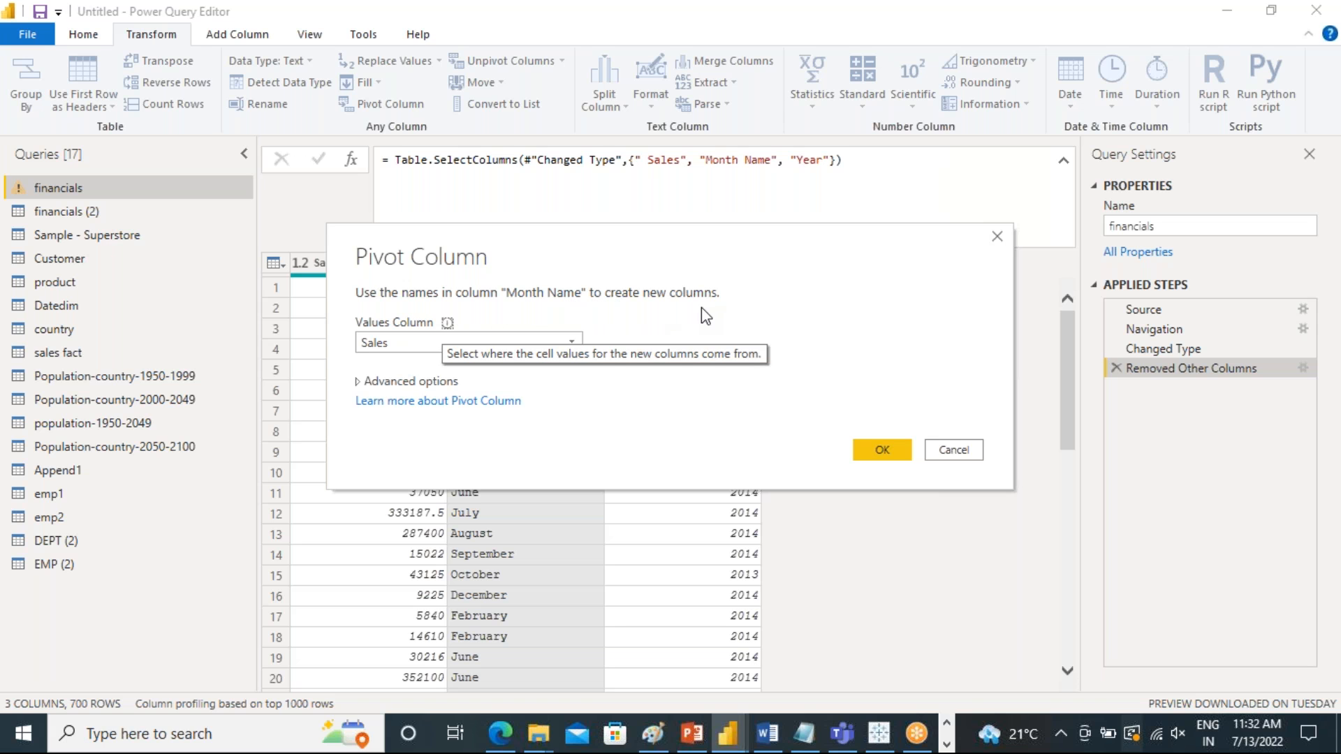
{"action": "left_click", "coordinate": [405, 345]}
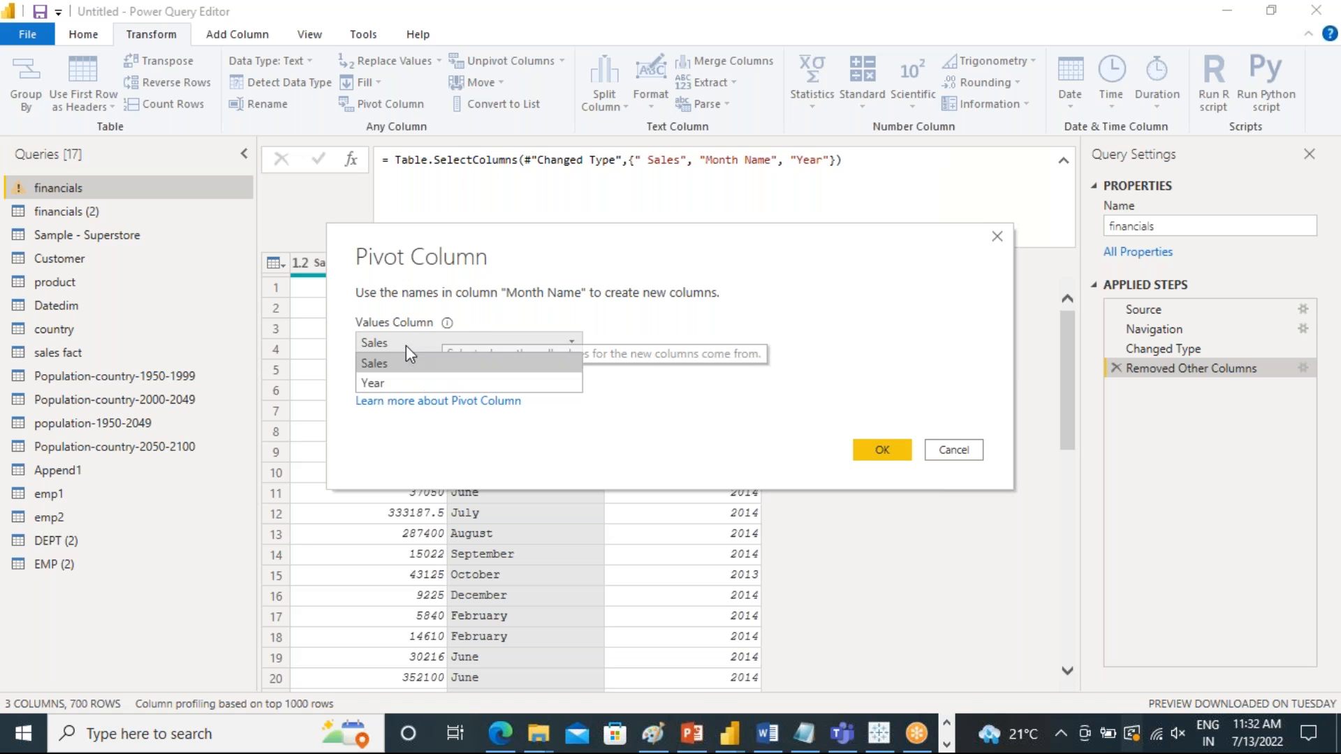
{"action": "left_click", "coordinate": [397, 370]}
{"action": "left_click", "coordinate": [881, 452]}
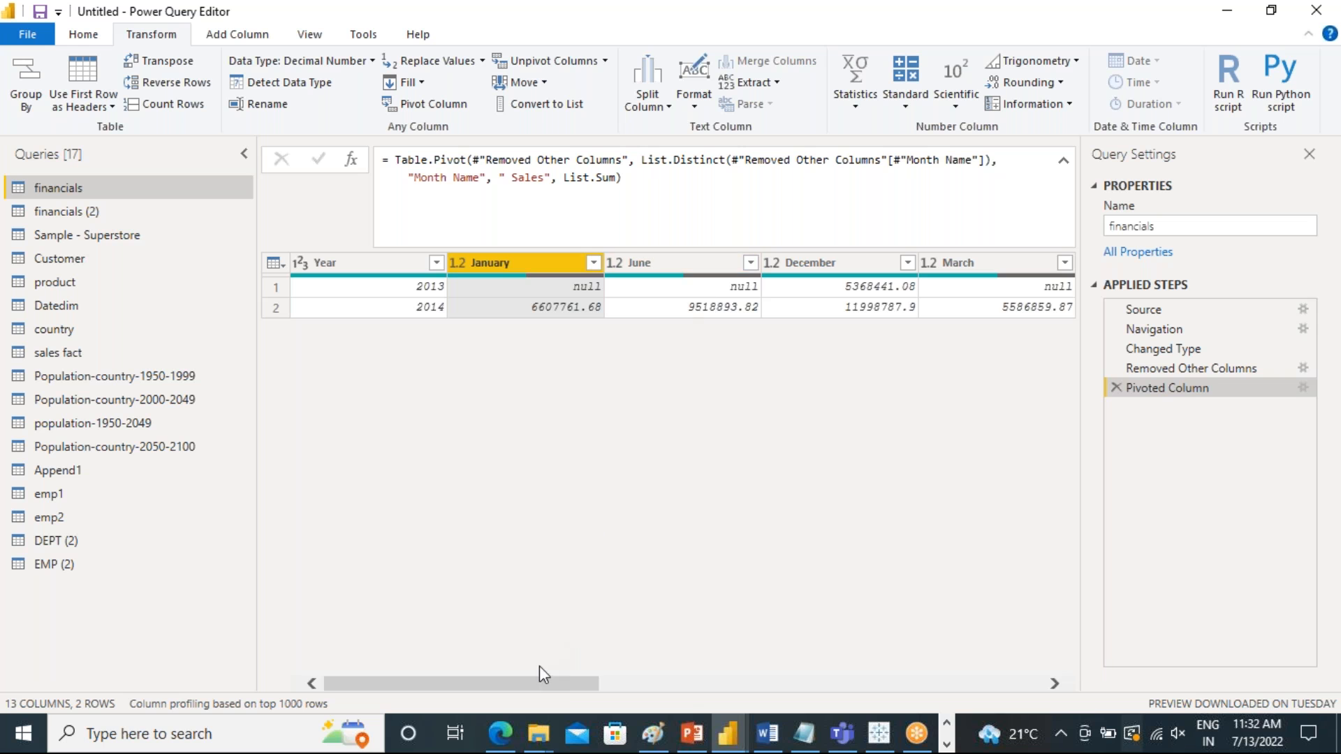
{"action": "left_click_drag", "start_coordinate": [543, 688], "coordinate": [886, 661]}
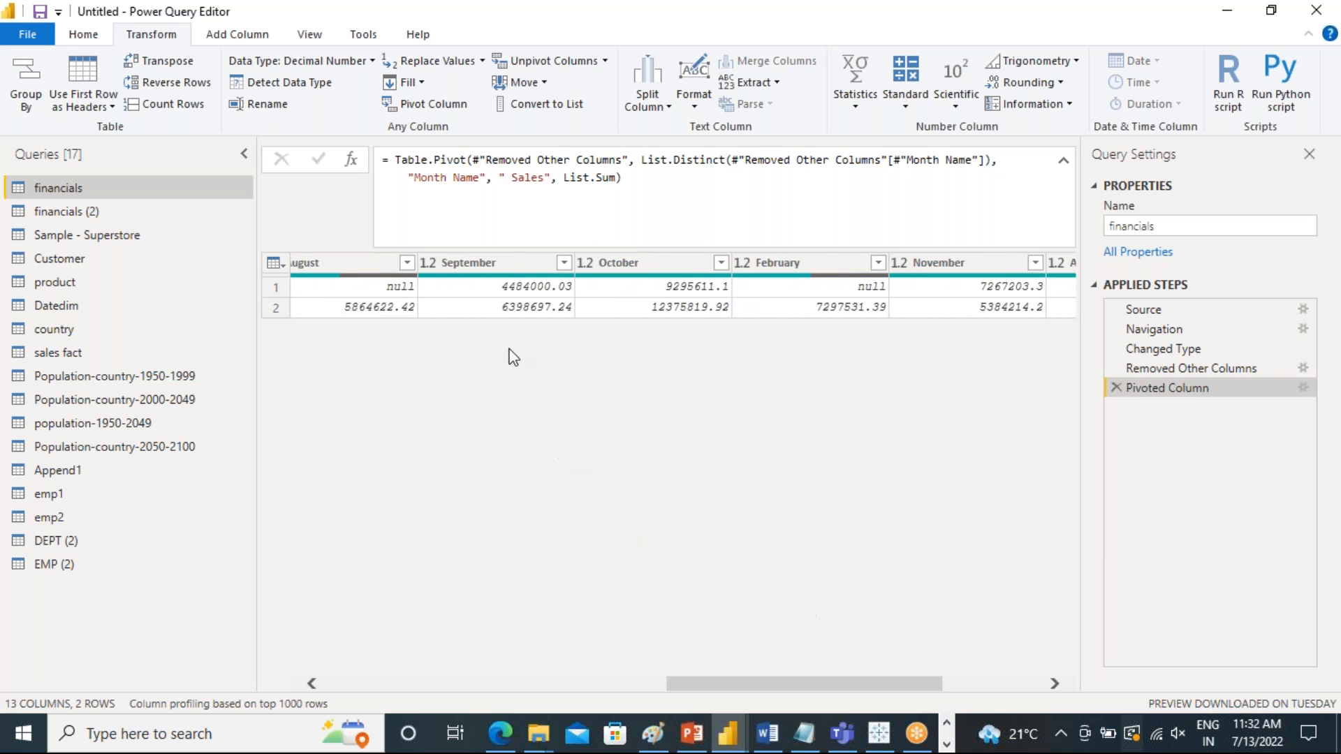
Select all month columns from January through May in the pivoted financials table and unpivot them, leaving Year in place
{"action": "left_click_drag", "start_coordinate": [790, 676], "coordinate": [932, 693]}
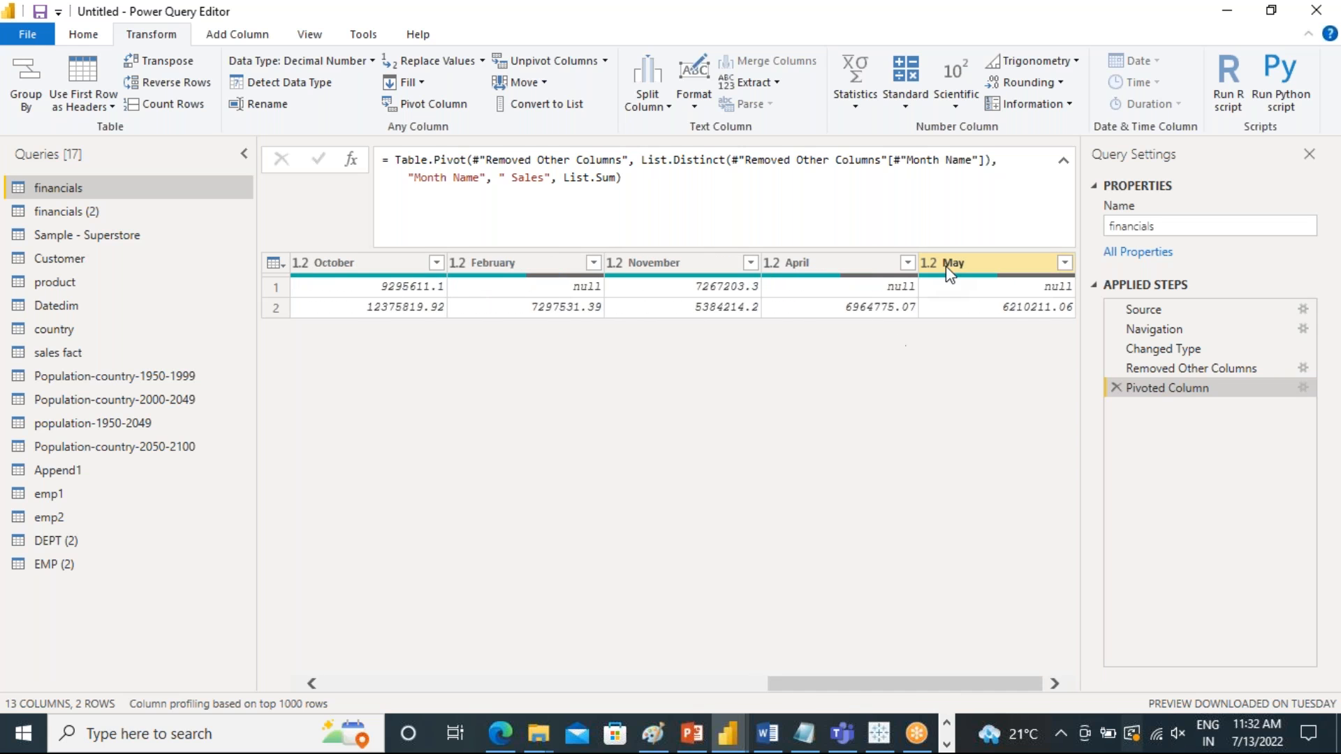
{"action": "left_click_drag", "start_coordinate": [772, 683], "coordinate": [334, 647]}
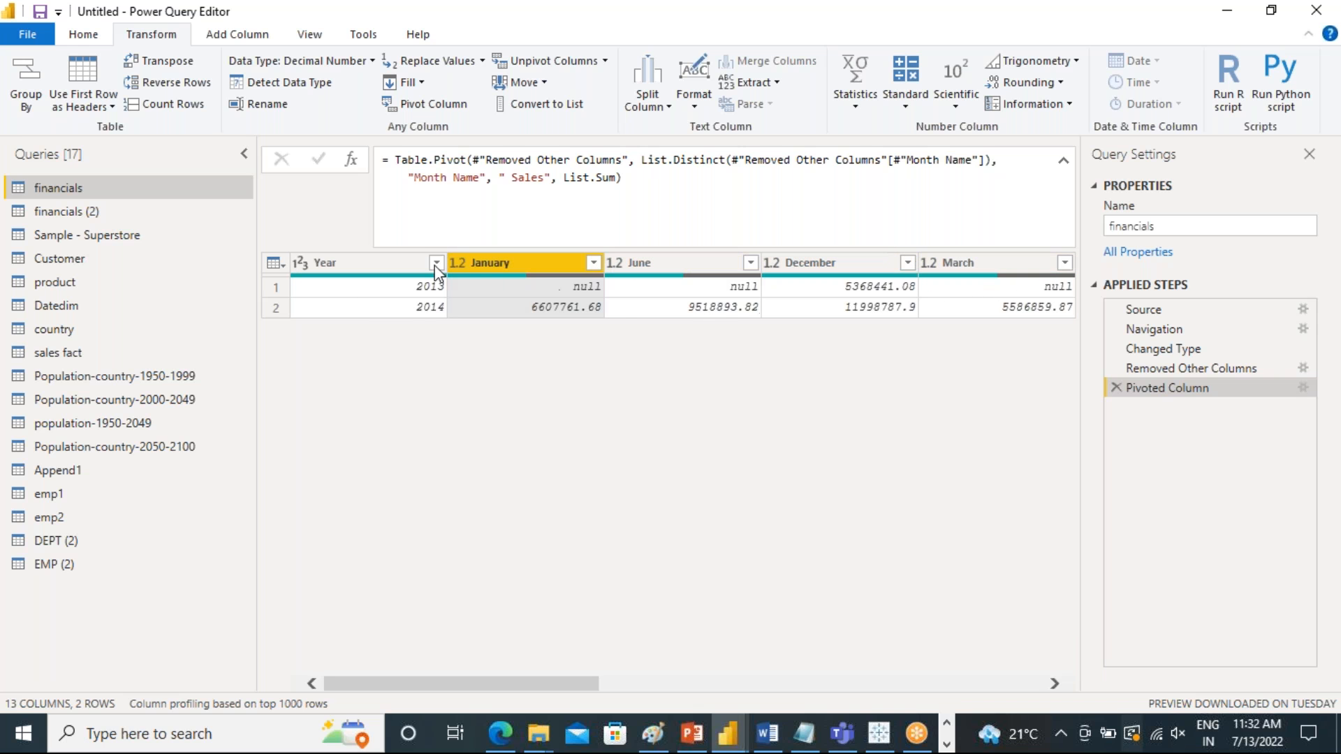
{"action": "left_click", "coordinate": [364, 288]}
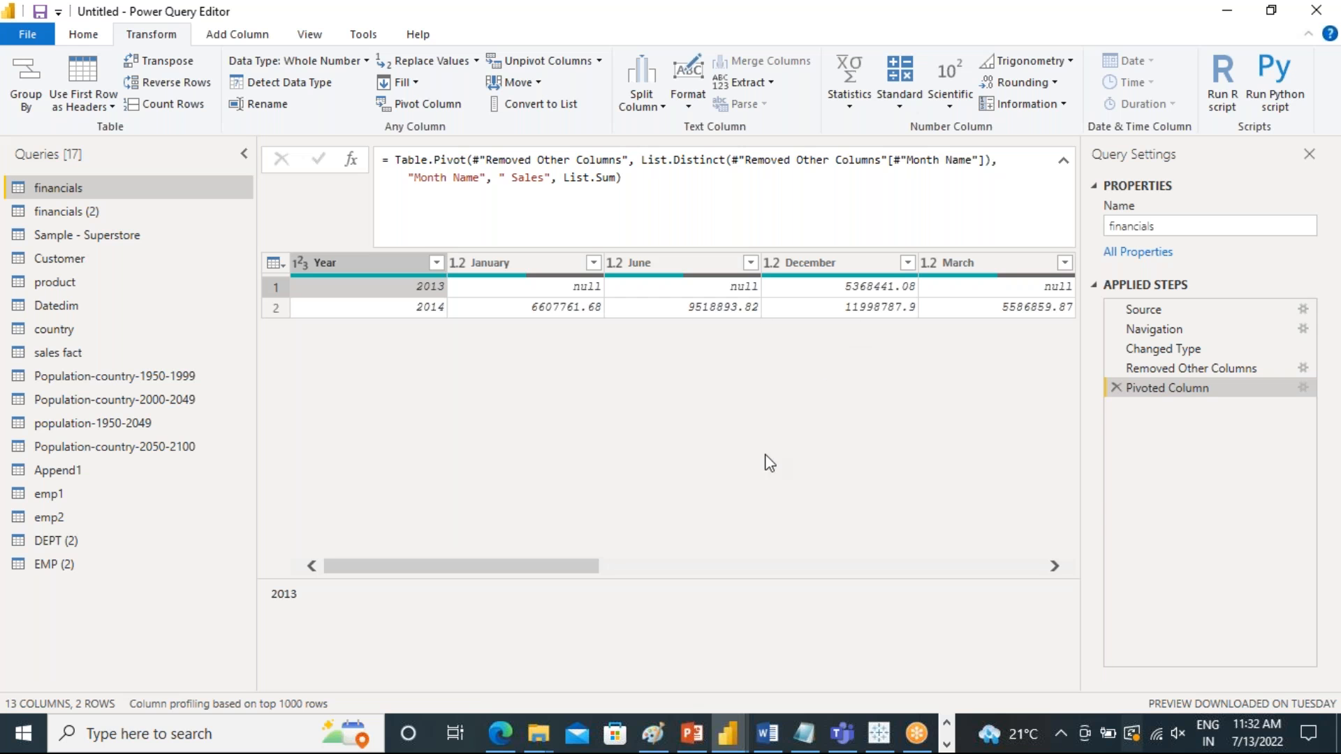
{"action": "left_click_drag", "start_coordinate": [515, 567], "coordinate": [481, 576]}
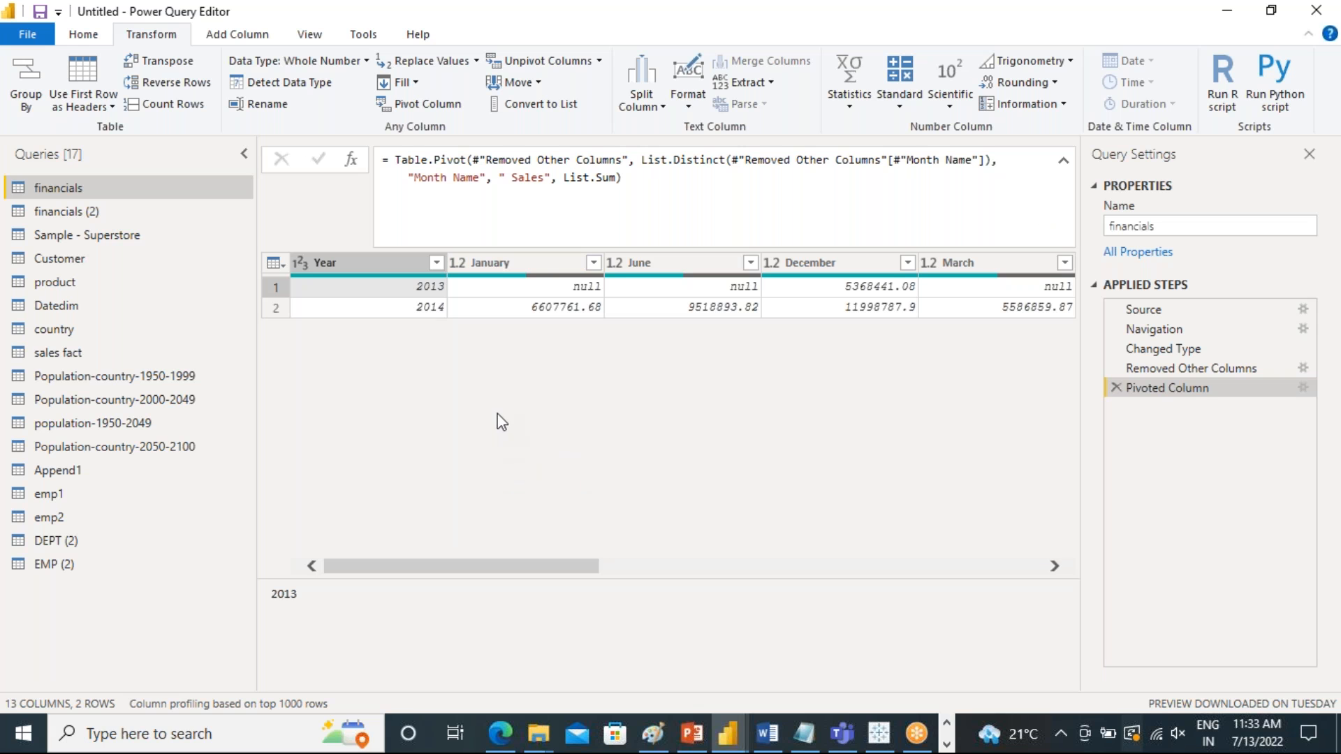
{"action": "left_click", "coordinate": [503, 269]}
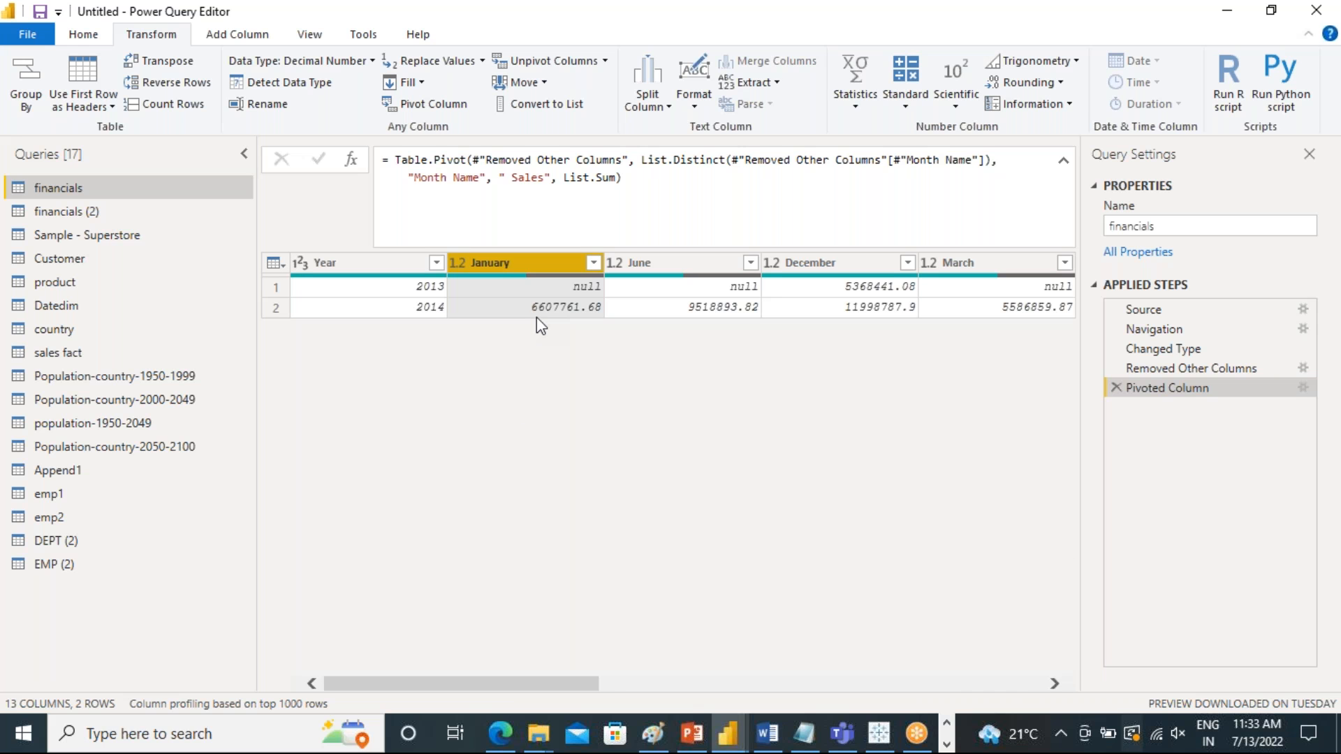
{"action": "key", "text": "shift+Right"}
{"action": "key", "text": "shift+Right"}
{"action": "key", "text": "shift+Right"}
{"action": "key", "text": "shift+Right"}
{"action": "key", "text": "shift+Right"}
{"action": "key", "text": "shift+Right"}
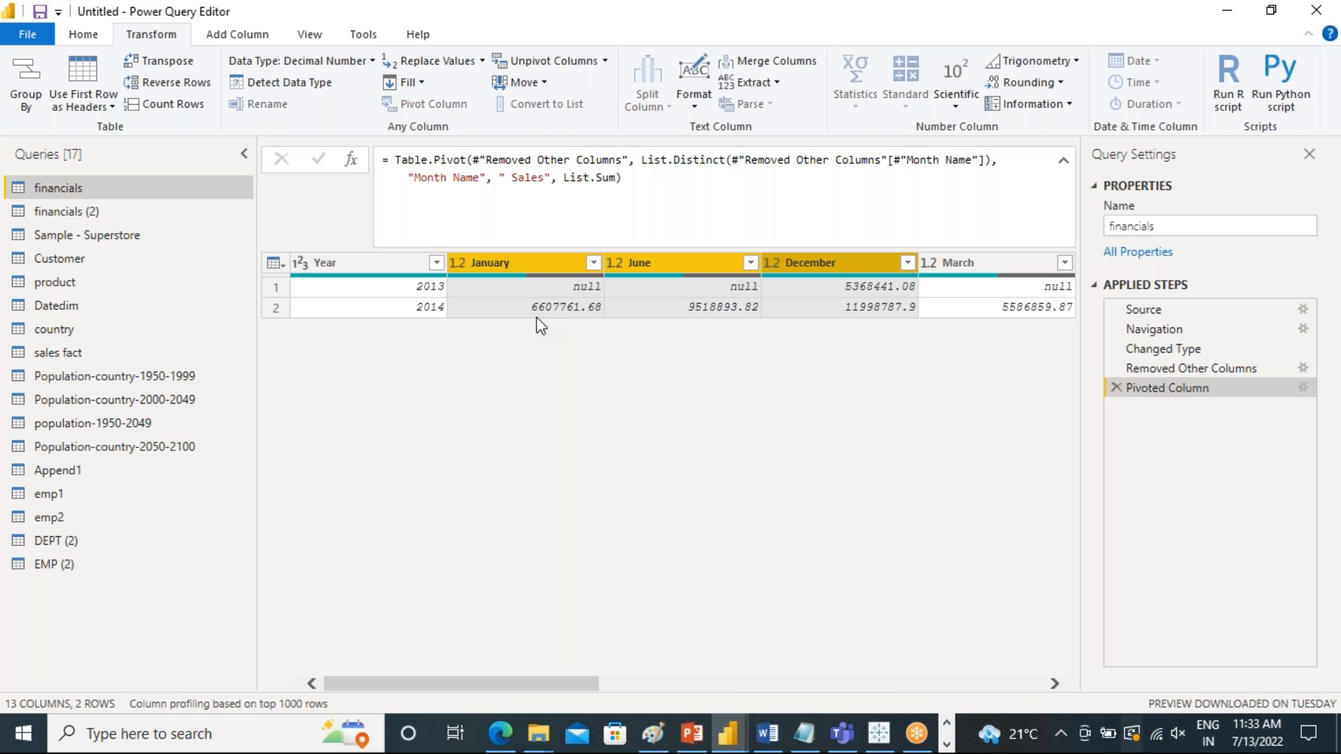
{"action": "key", "text": "shift+Right"}
{"action": "key", "text": "shift+Right"}
{"action": "key", "text": "shift+Right"}
{"action": "key", "text": "shift+Right"}
{"action": "key", "text": "shift+Right"}
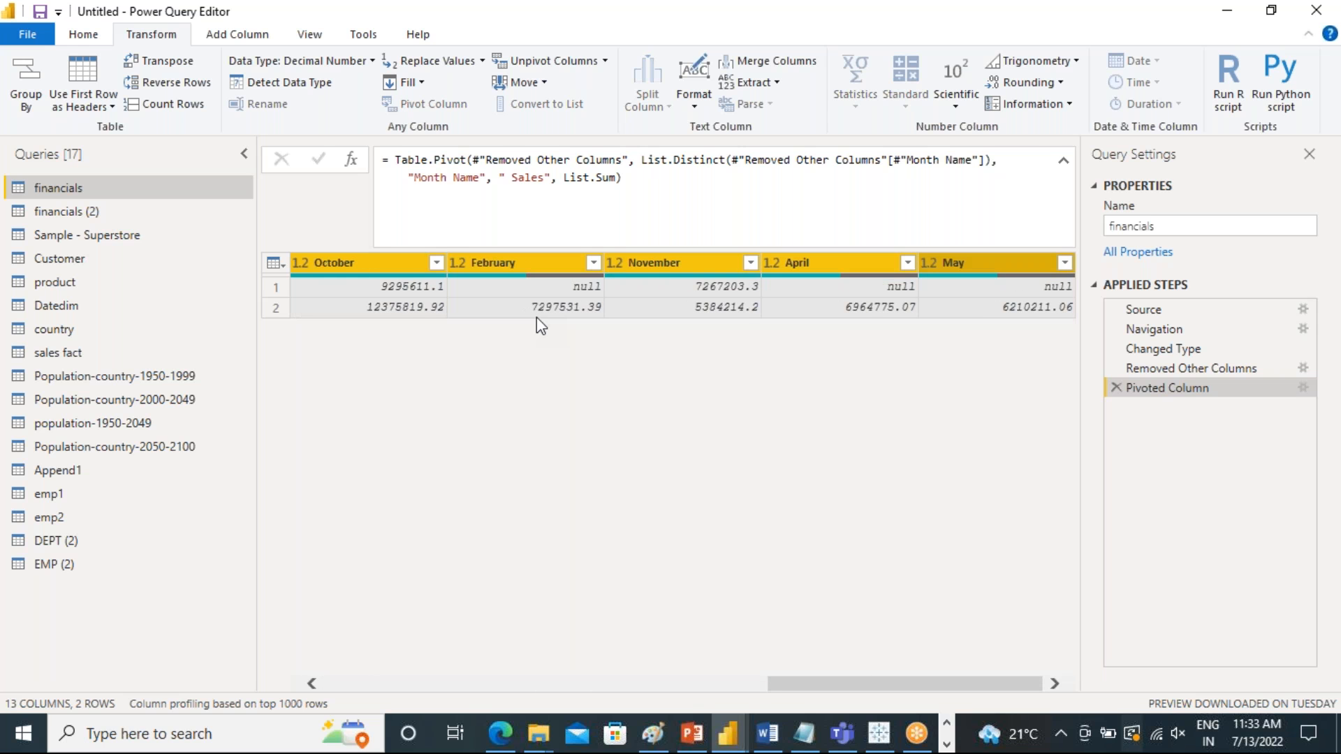
{"action": "left_click", "coordinate": [534, 63]}
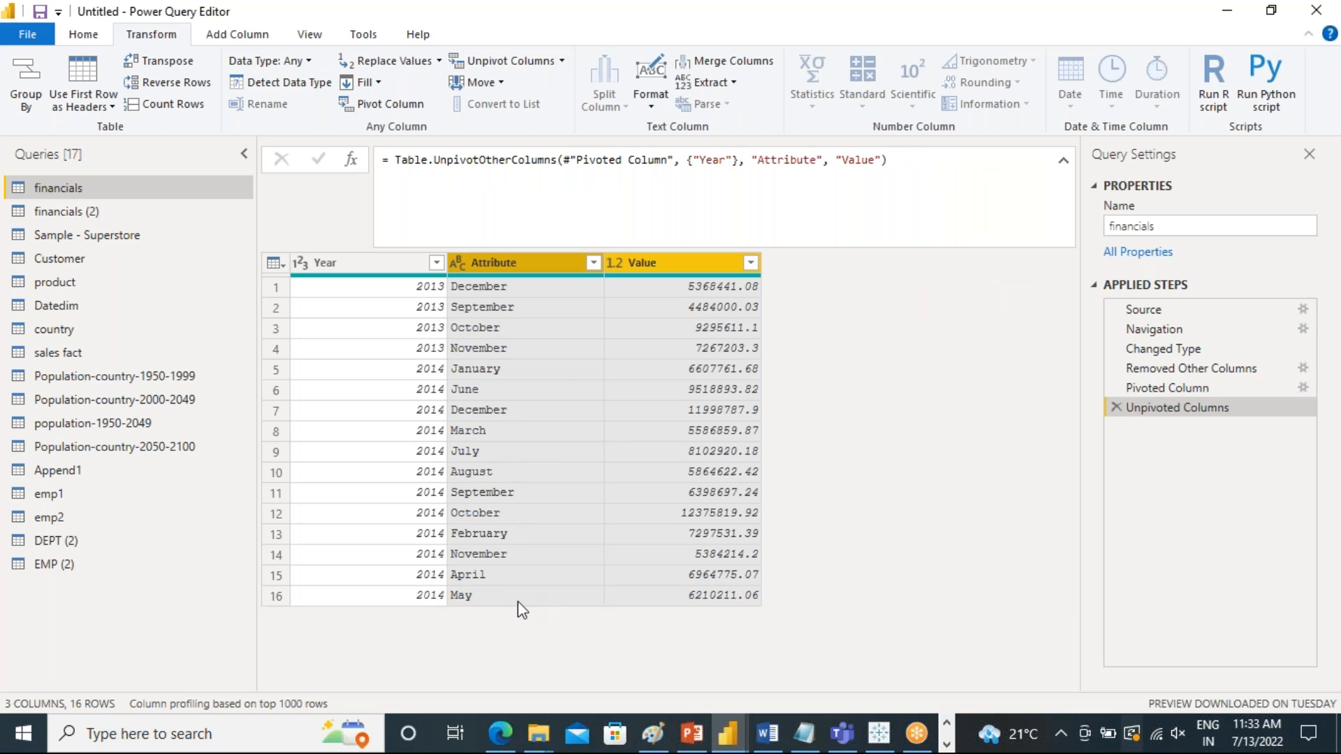
Rename the Attribute column of the unpivoted financials table to month
{"action": "double_click", "coordinate": [507, 261]}
{"action": "type", "text": "month"}
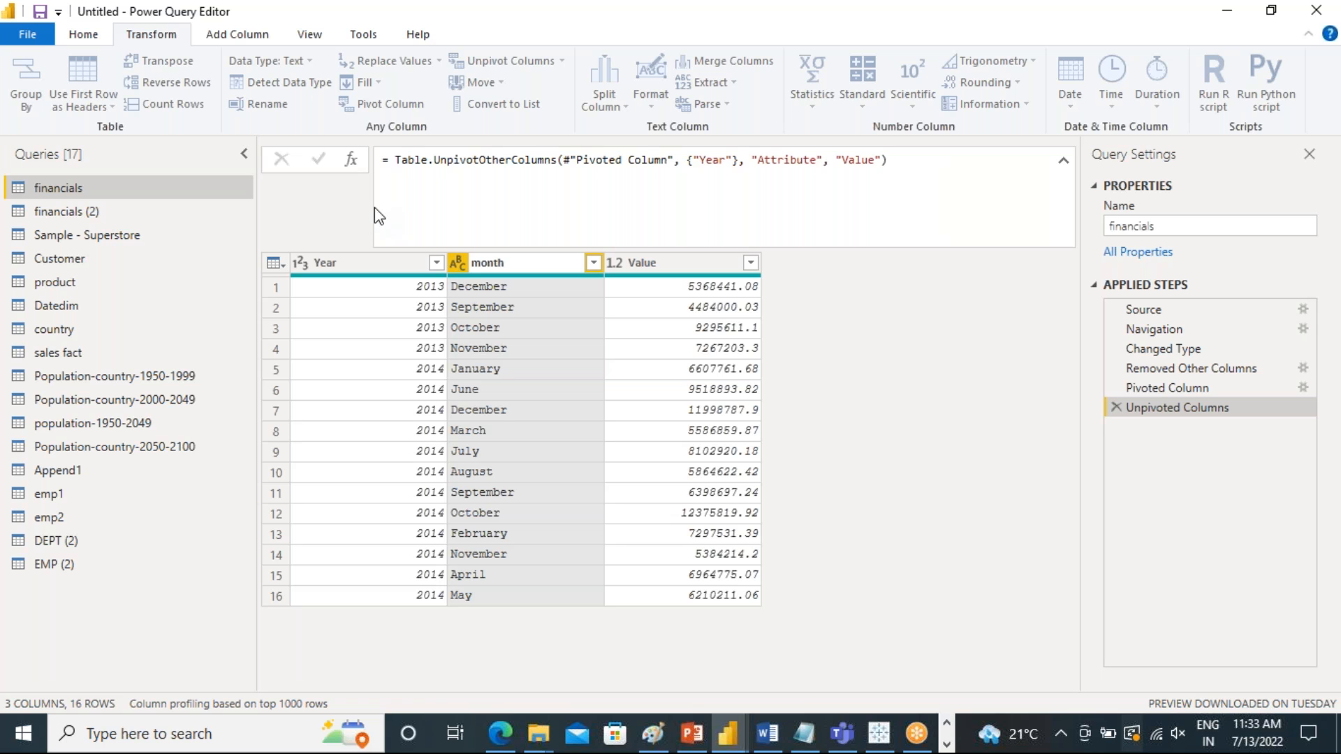
{"action": "key", "text": "Return"}
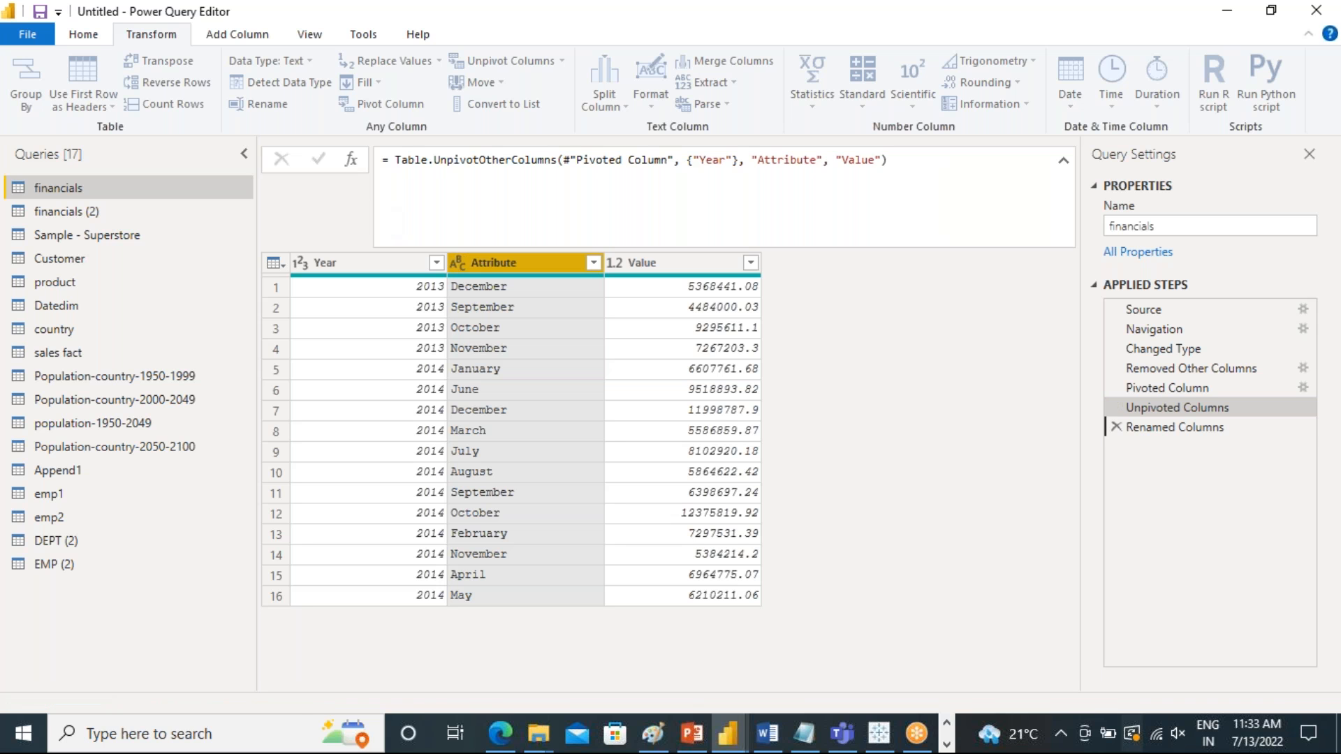